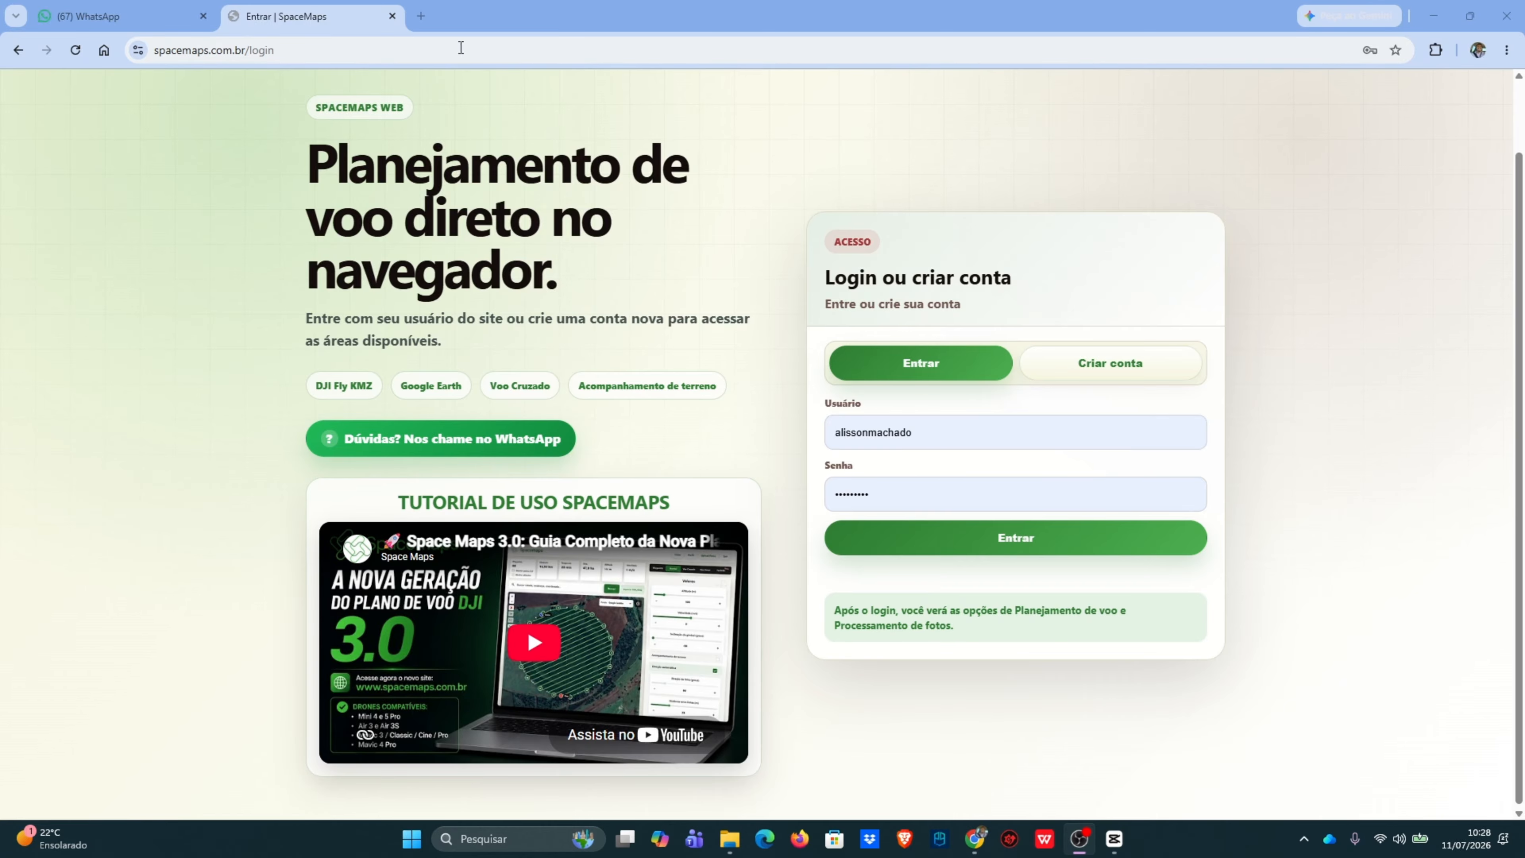
Sign in to the SpaceMaps site with the saved username and password
scroll(291, 106, "up", 1)
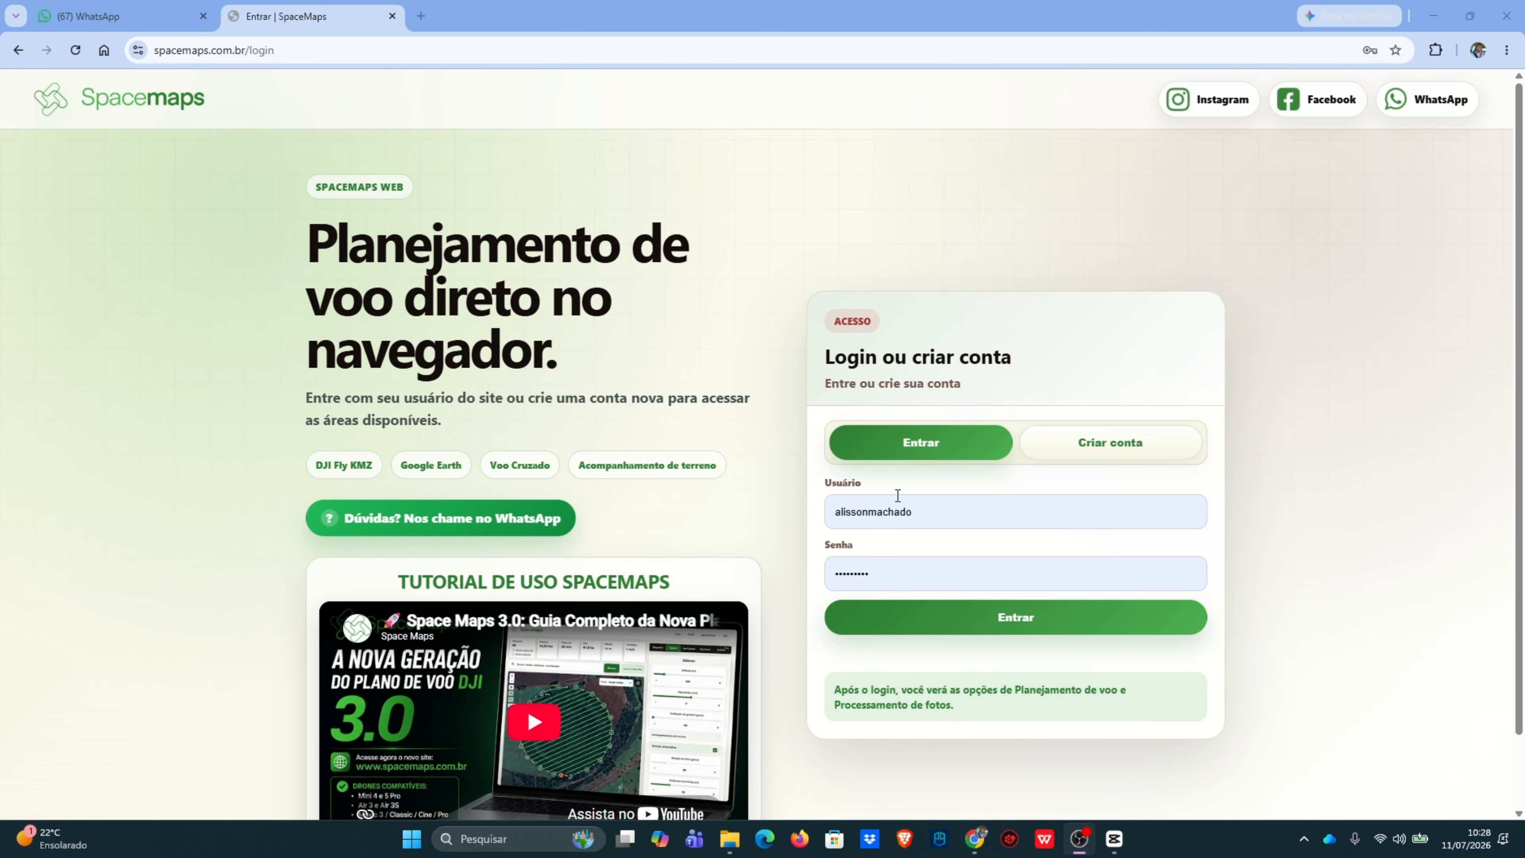
scroll(824, 499, "down", 1)
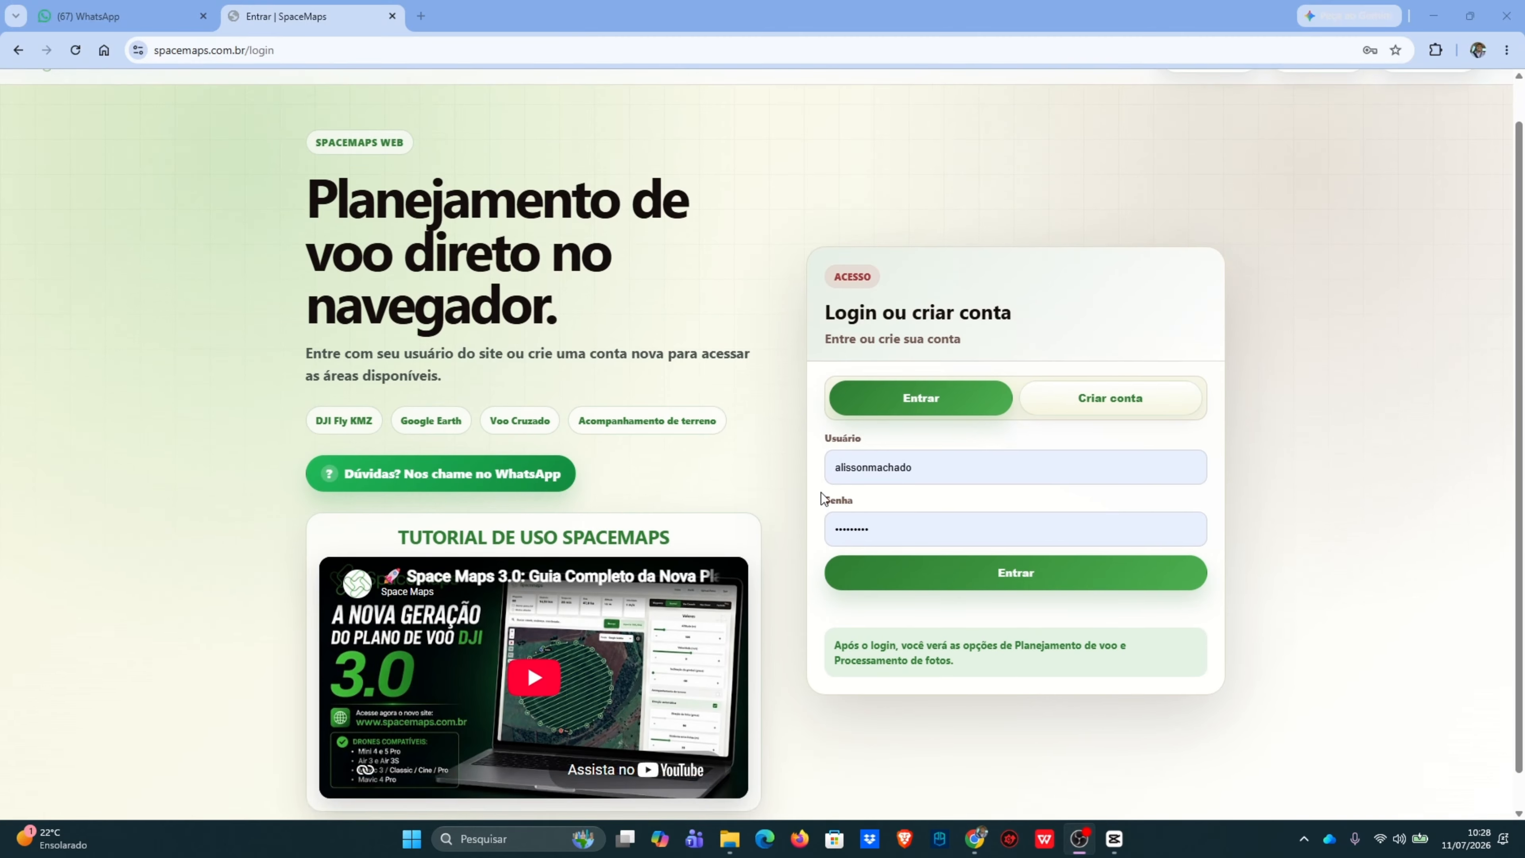
scroll(821, 496, "up", 1)
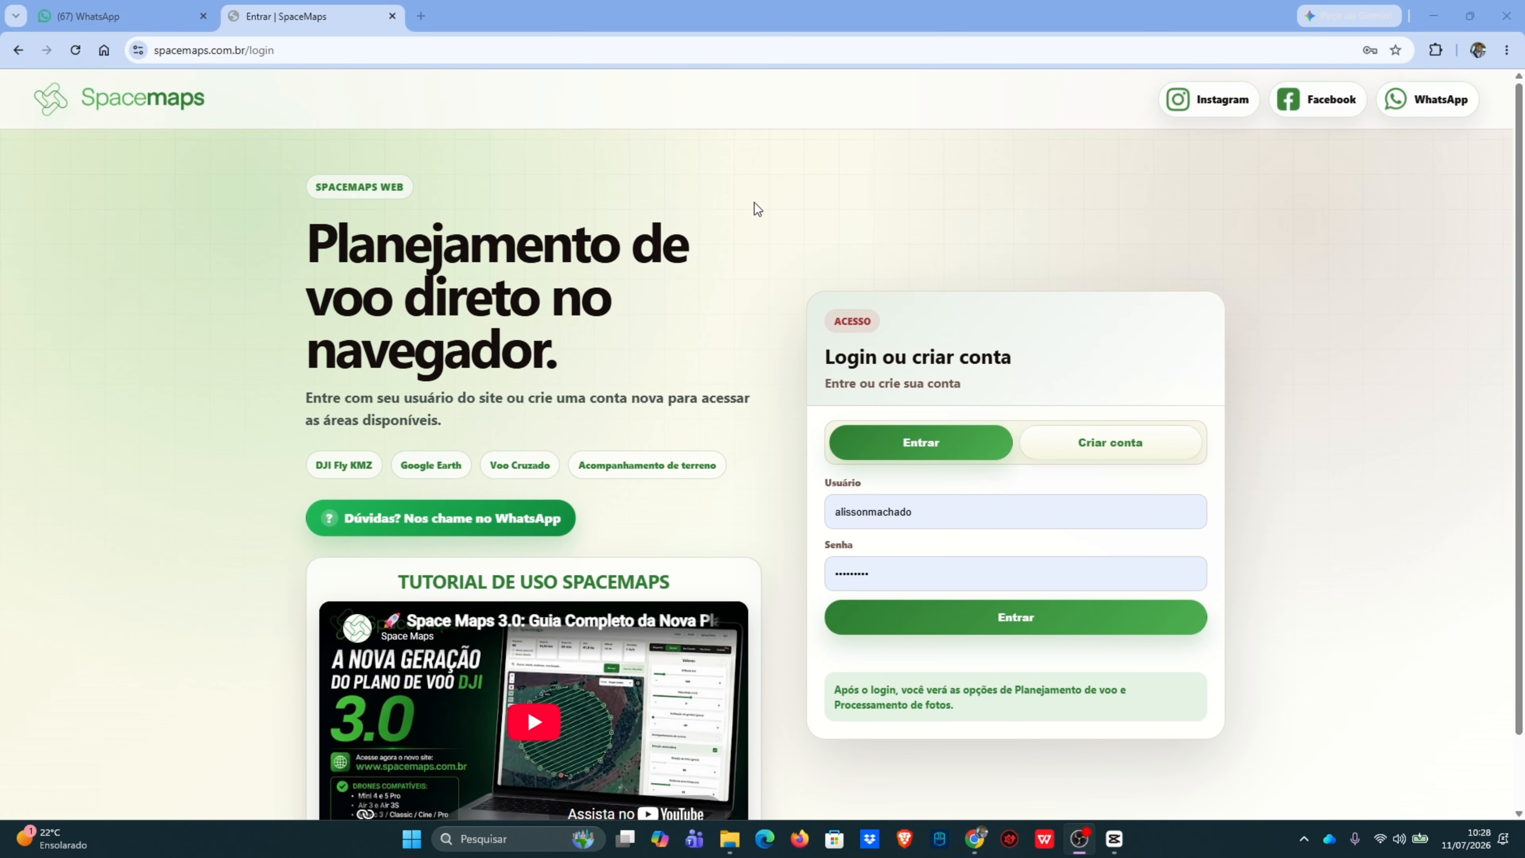
scroll(758, 209, "down", 2)
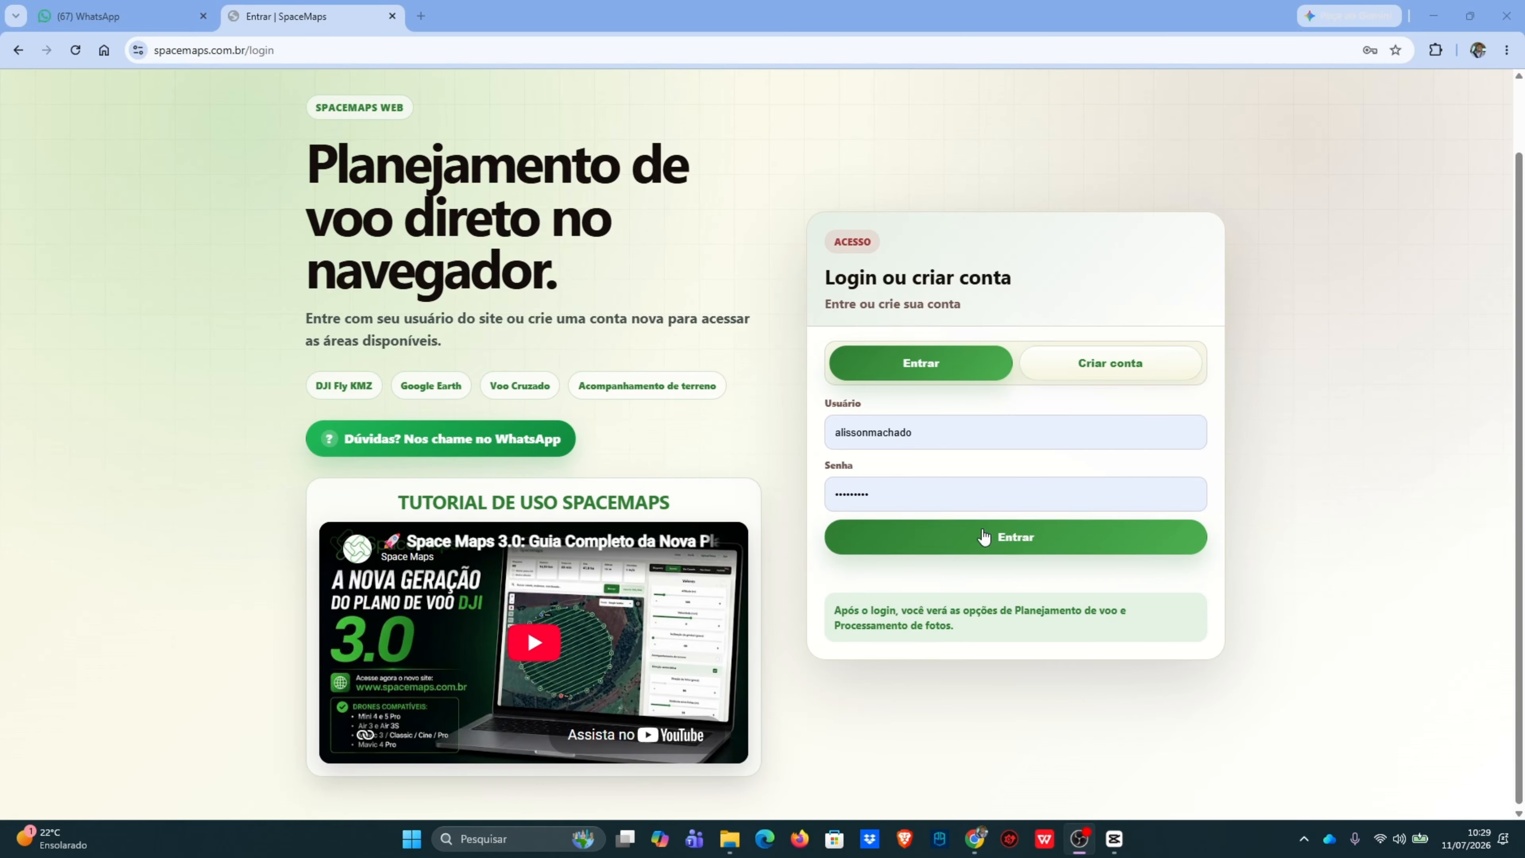
left_click(930, 546)
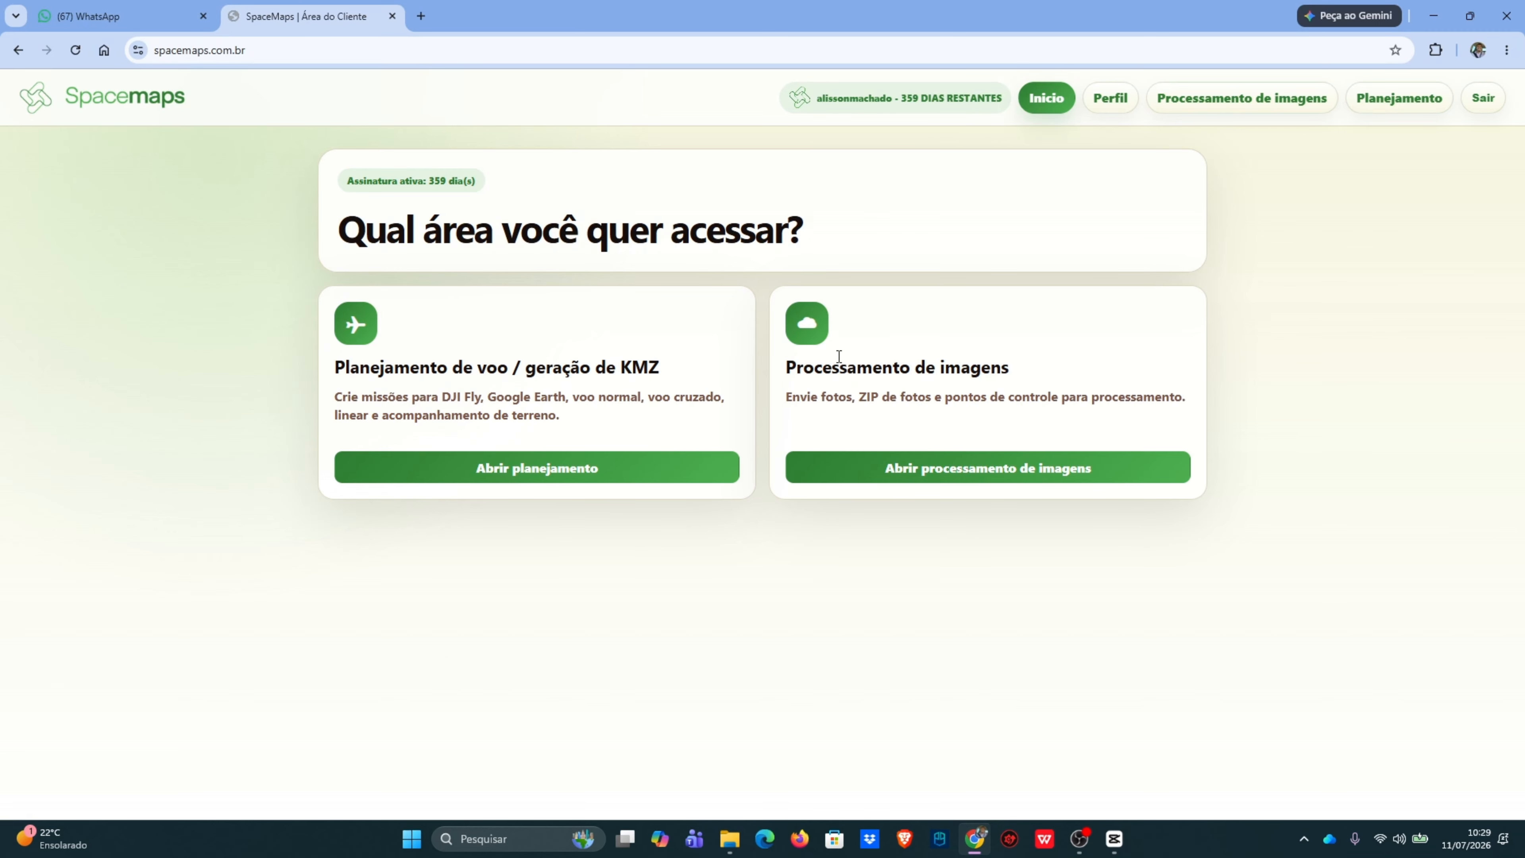
Open the image processing area and review the request form, the price tiers by photo quantity and the included products
left_click(899, 470)
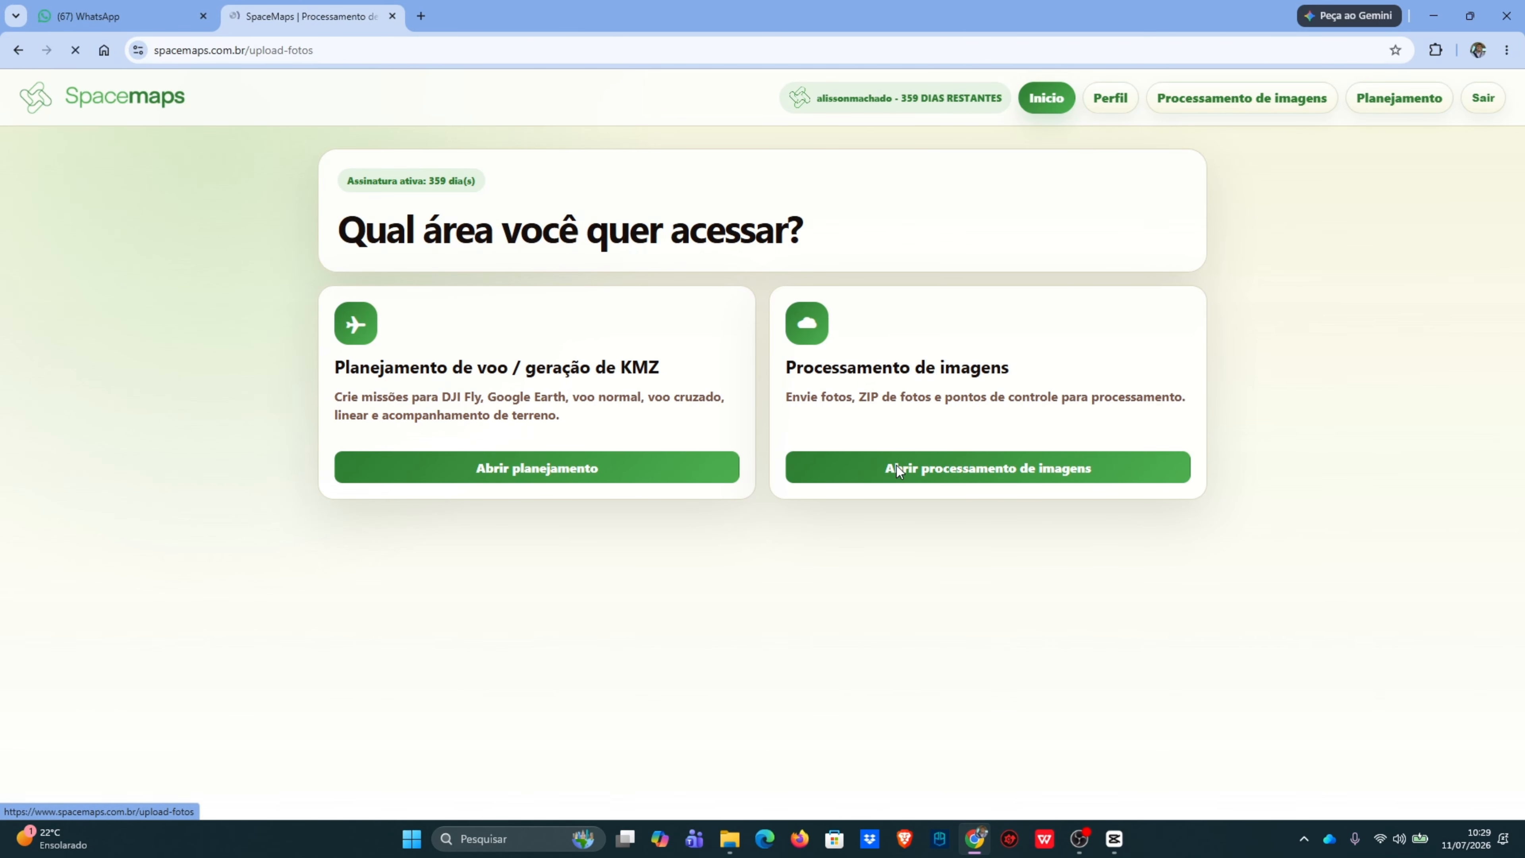
scroll(385, 398, "down", 1)
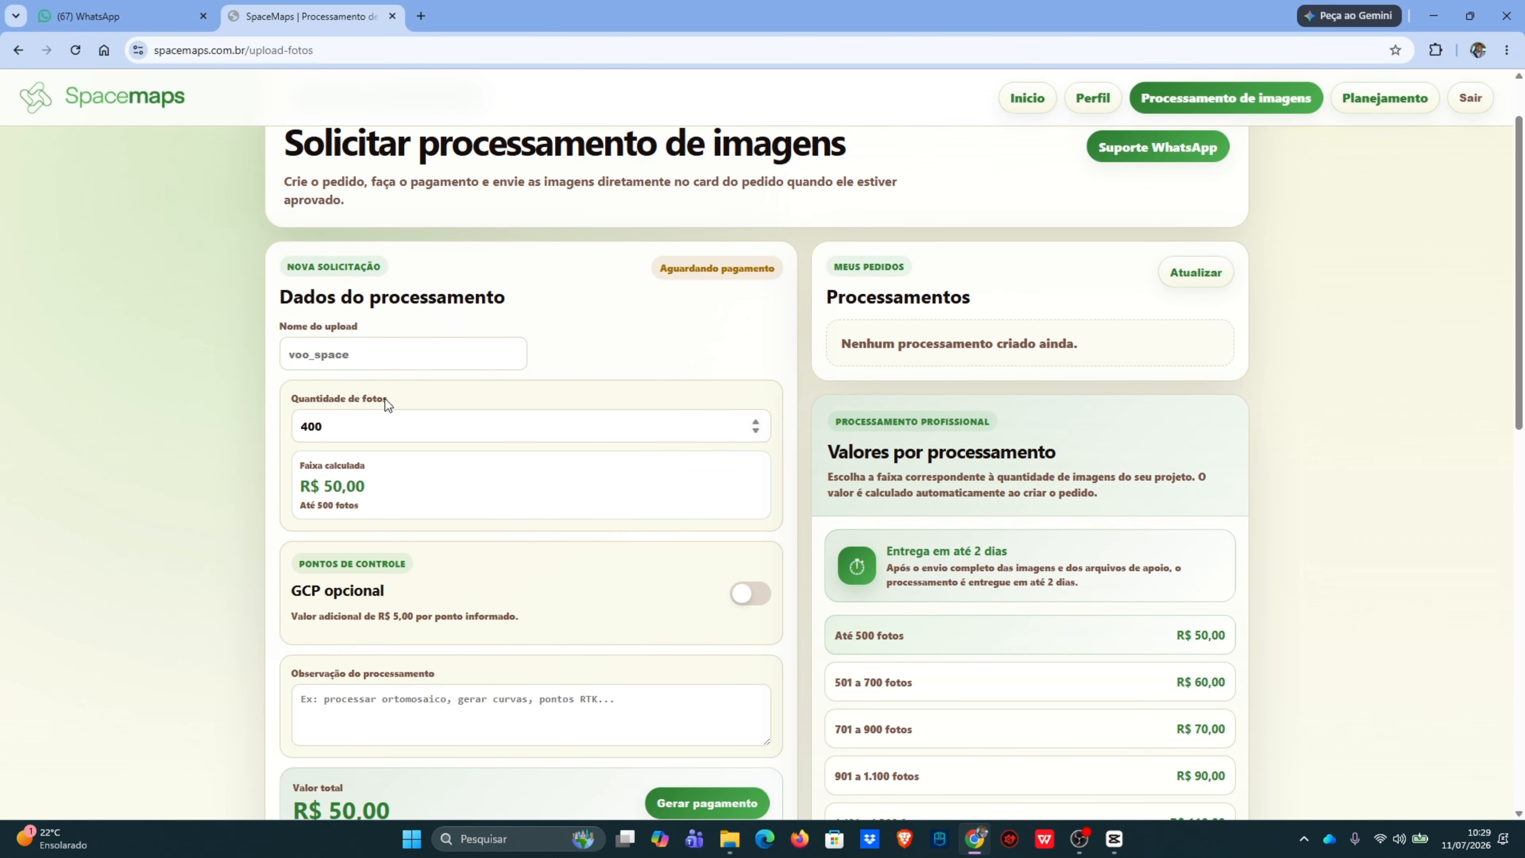
scroll(387, 430, "down", 1)
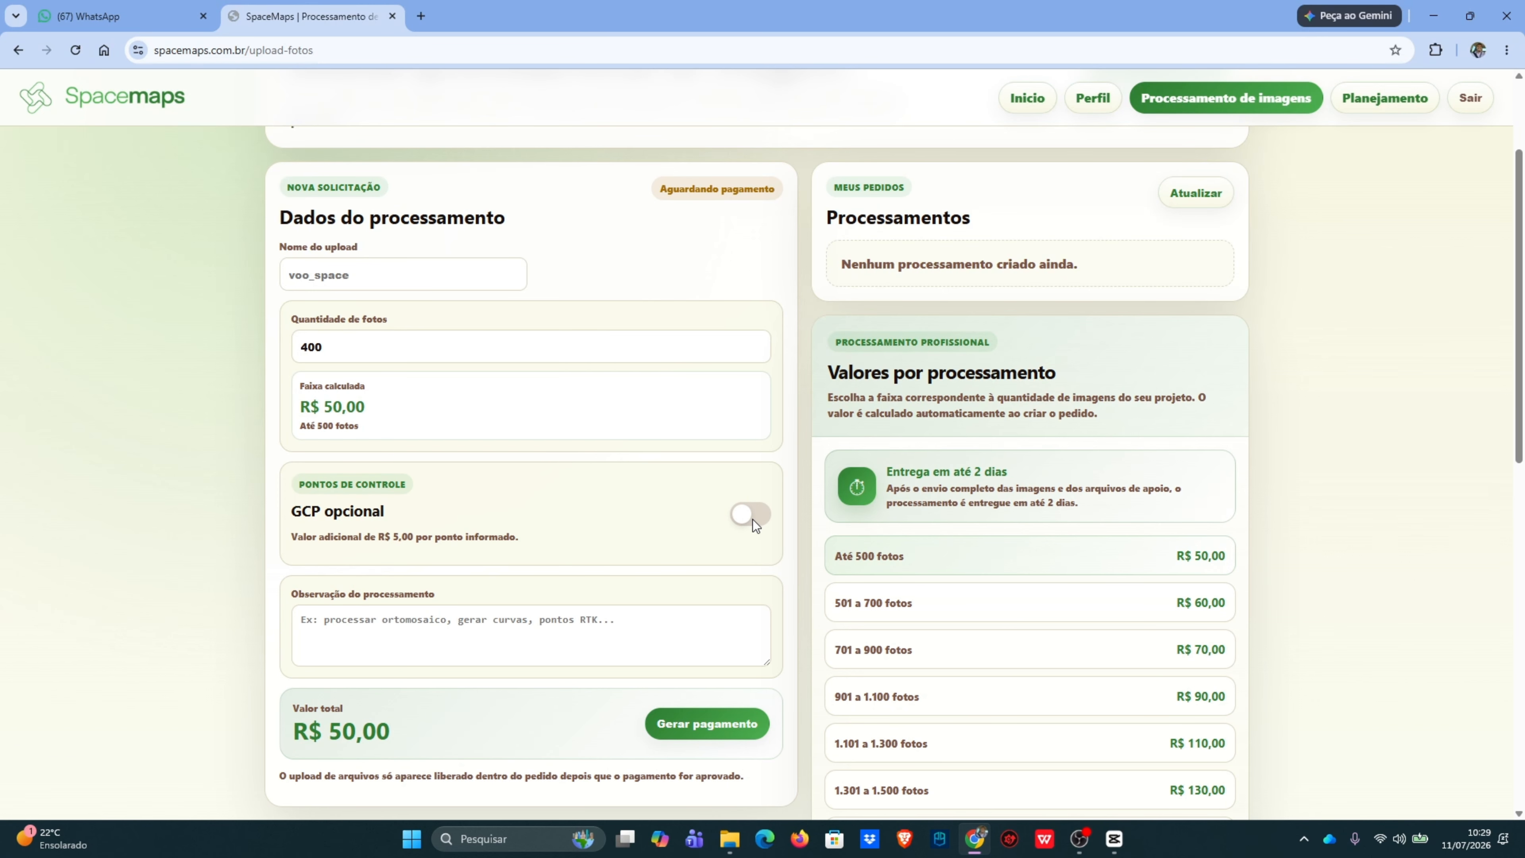
scroll(752, 518, "down", 3)
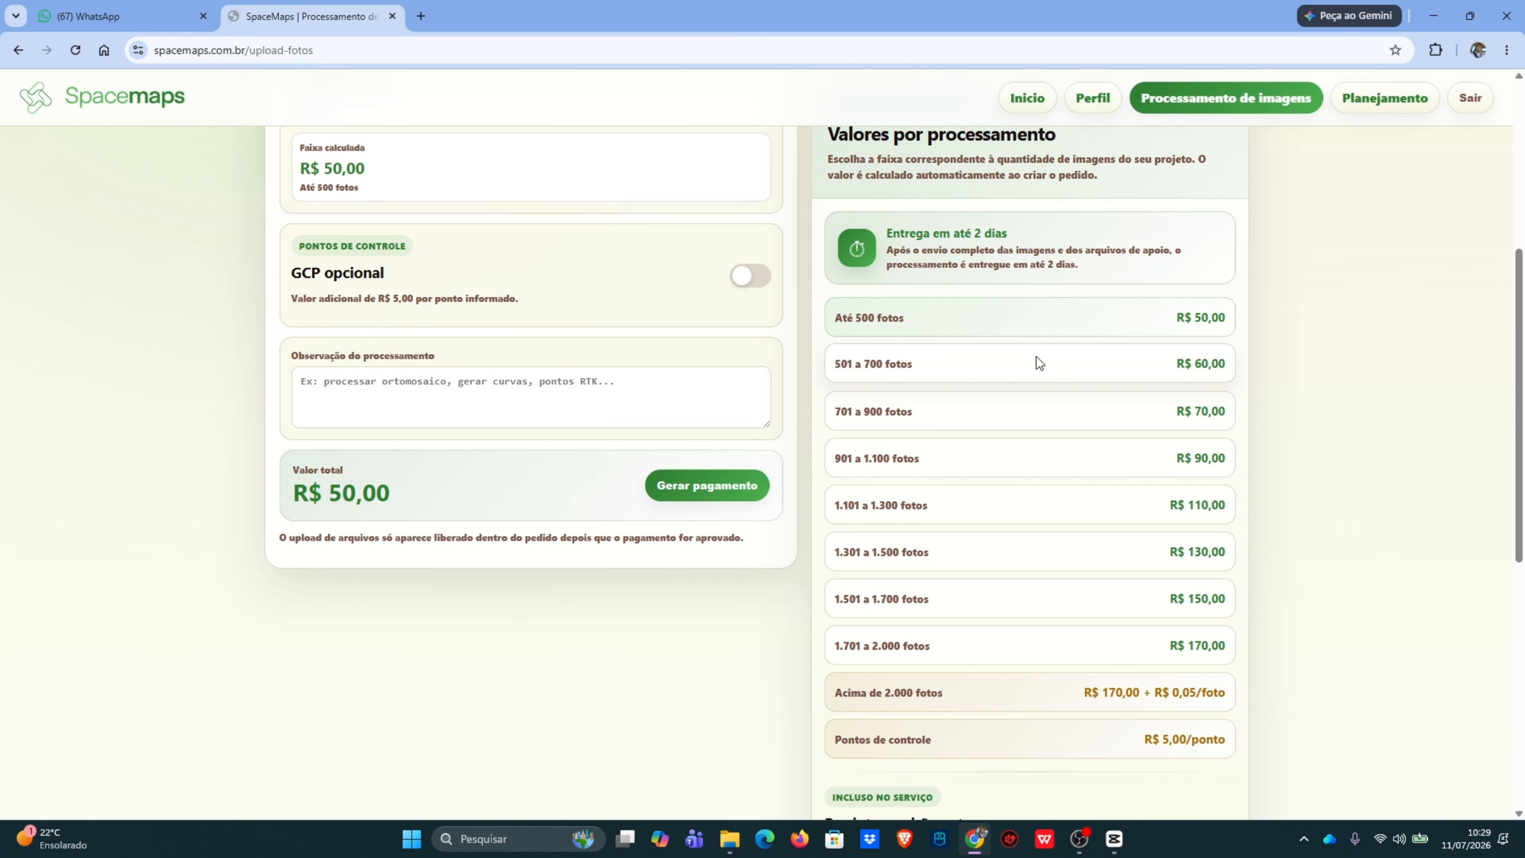
scroll(1037, 356, "down", 4)
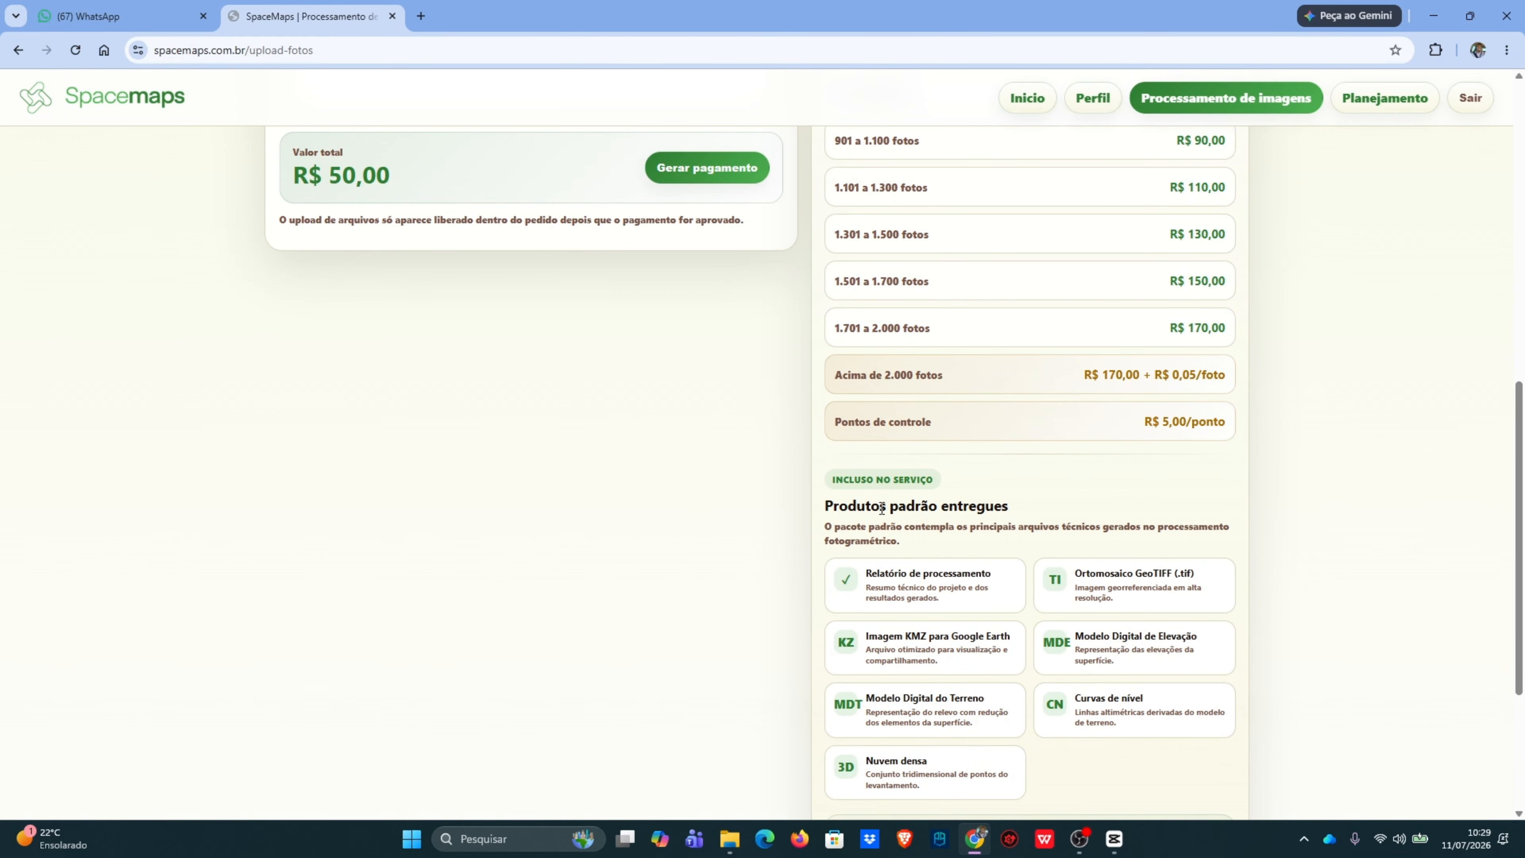
scroll(881, 510, "down", 1)
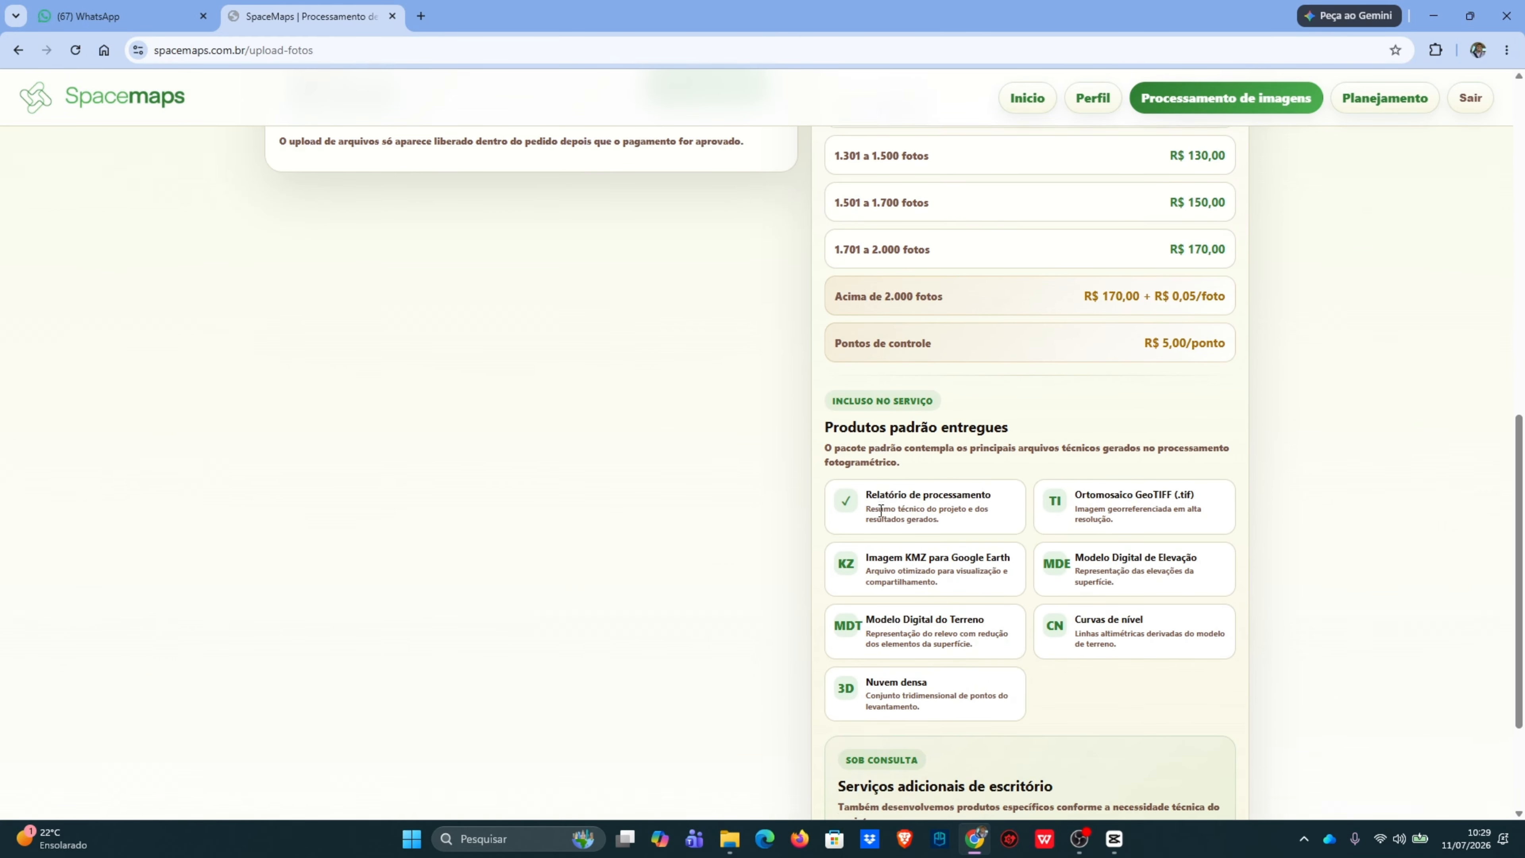
Read through the standard deliverables, including the processing report, GeoTIFF orthomosaic, Google Earth KMZ image, and elevation and terrain models
left_click_drag(865, 494, 963, 494)
left_click_drag(1077, 488, 1195, 494)
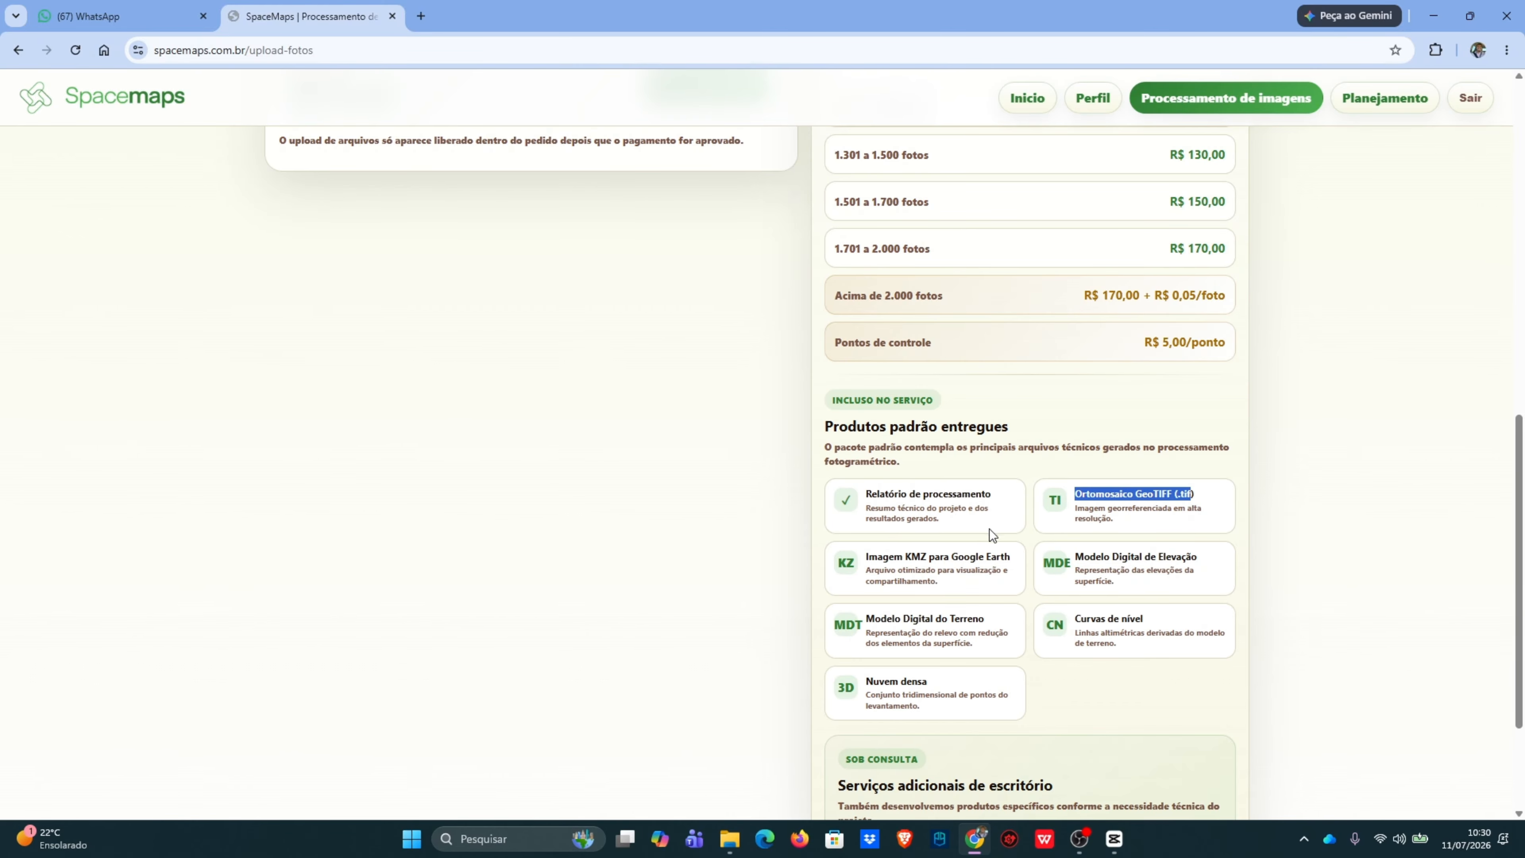
left_click_drag(869, 556, 1015, 559)
left_click(939, 559)
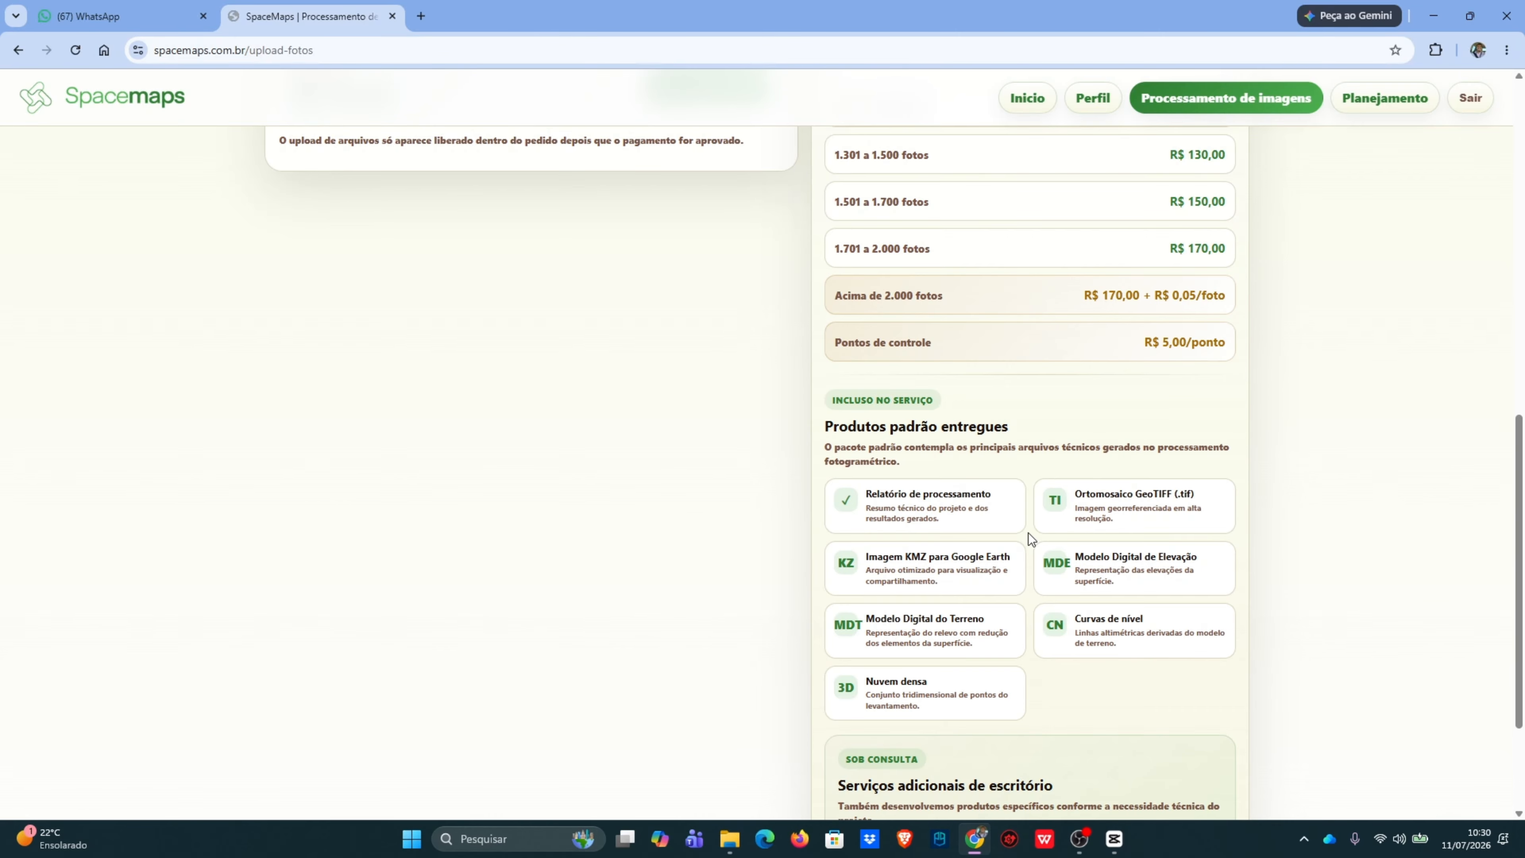
left_click_drag(1002, 557, 971, 558)
left_click(868, 563)
left_click_drag(866, 558, 943, 586)
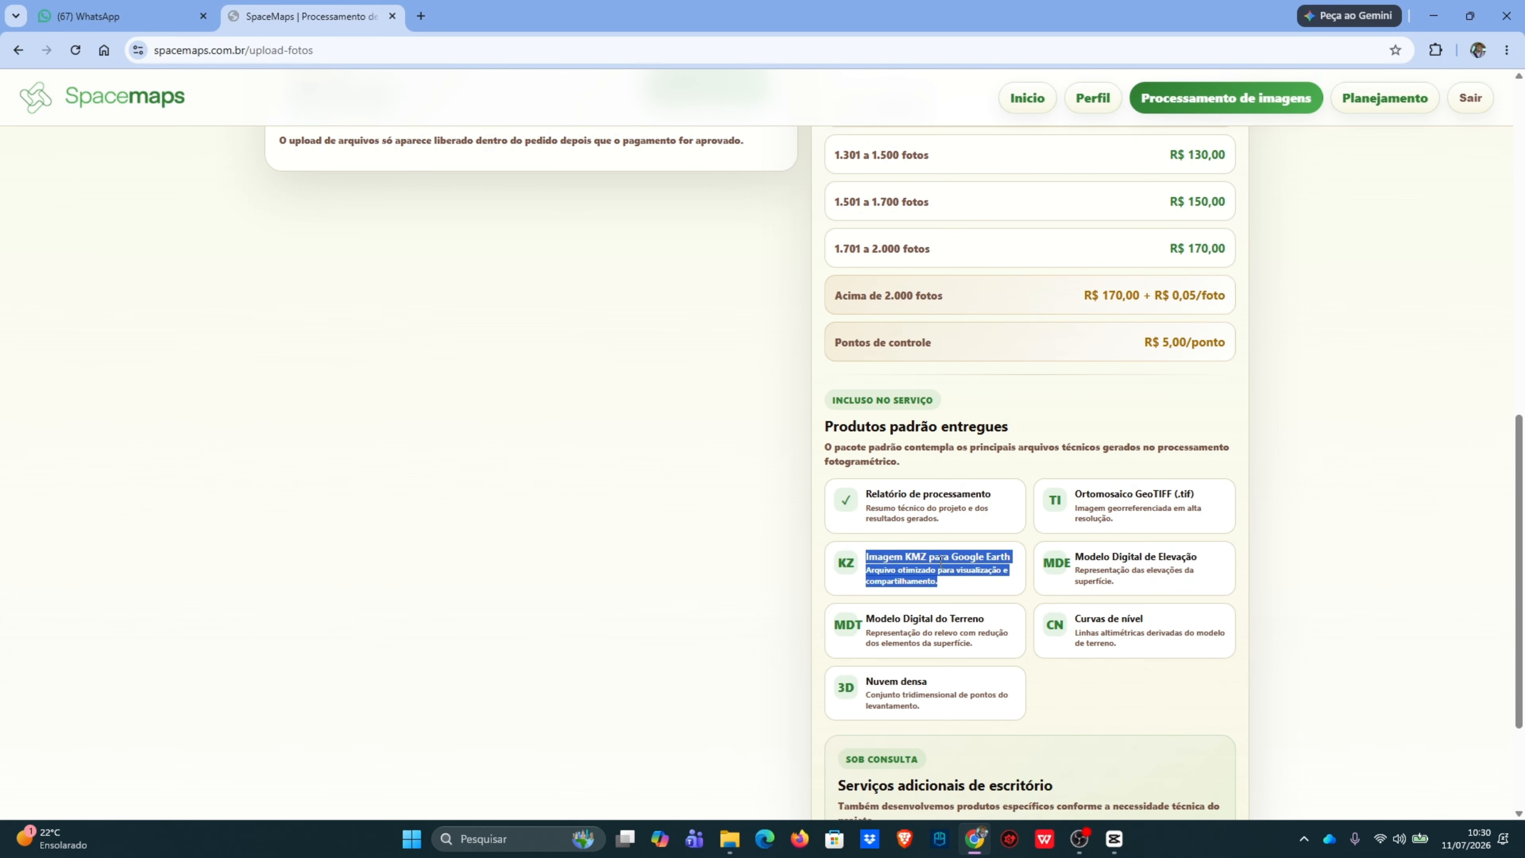
left_click(967, 581)
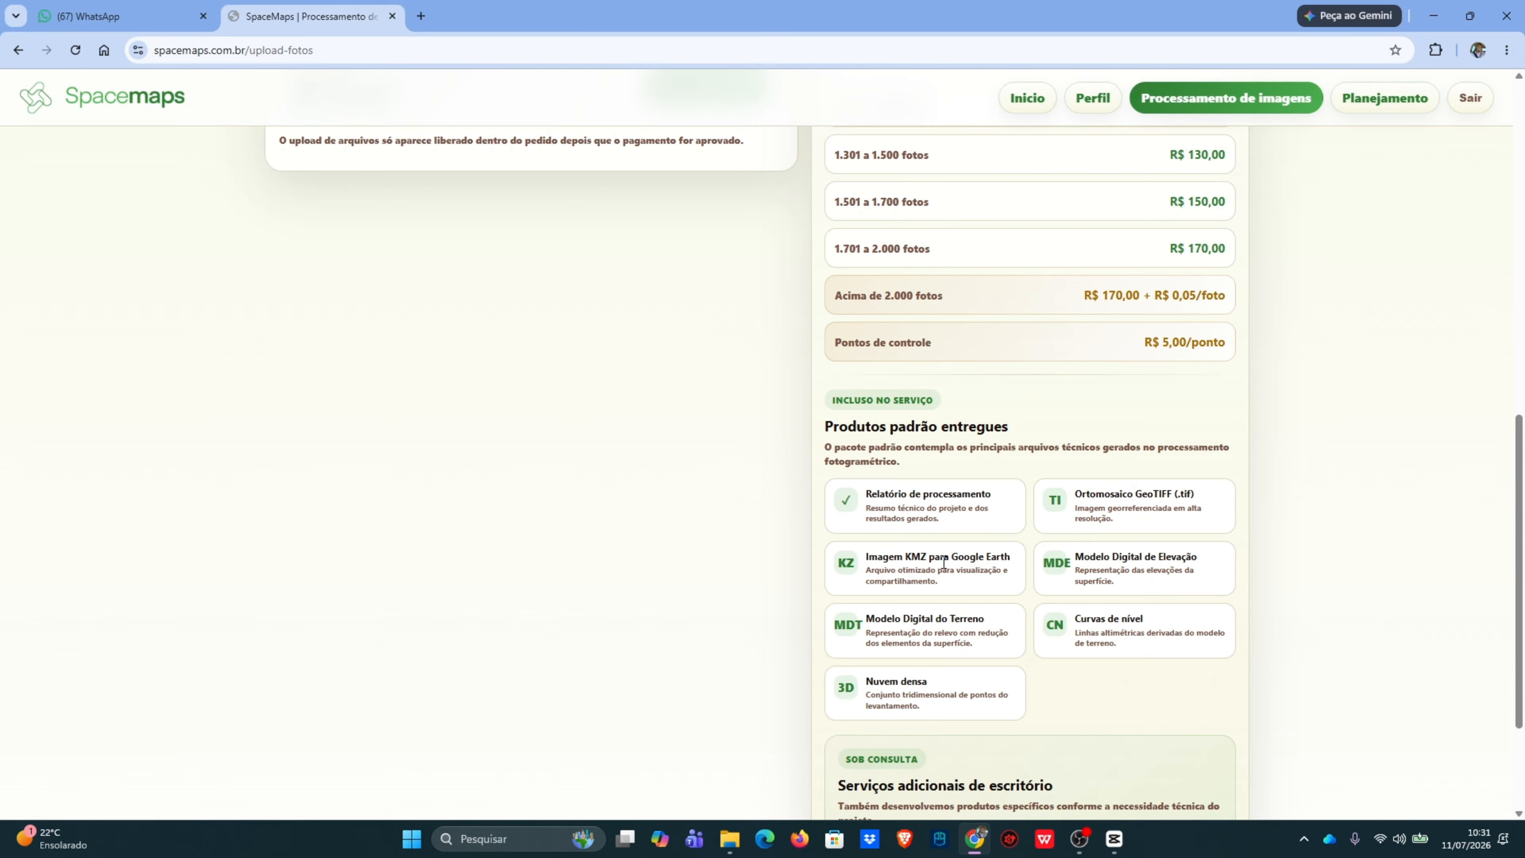
left_click_drag(1074, 555, 1143, 581)
left_click_drag(881, 618, 982, 641)
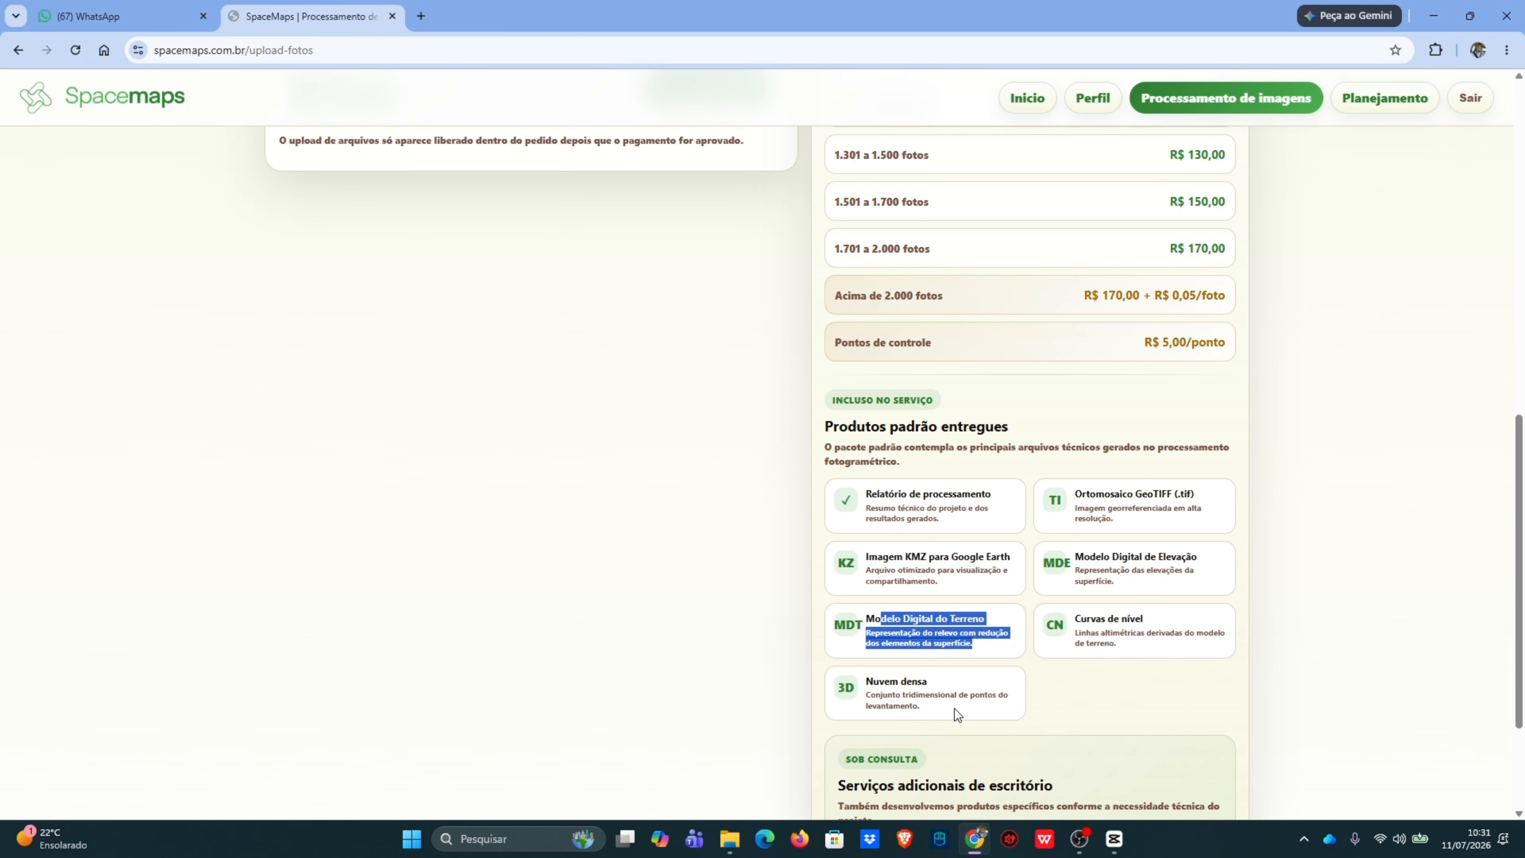
Examine the additional office services offered on request and compare them with the processing prices and standard products
scroll(954, 708, "down", 2)
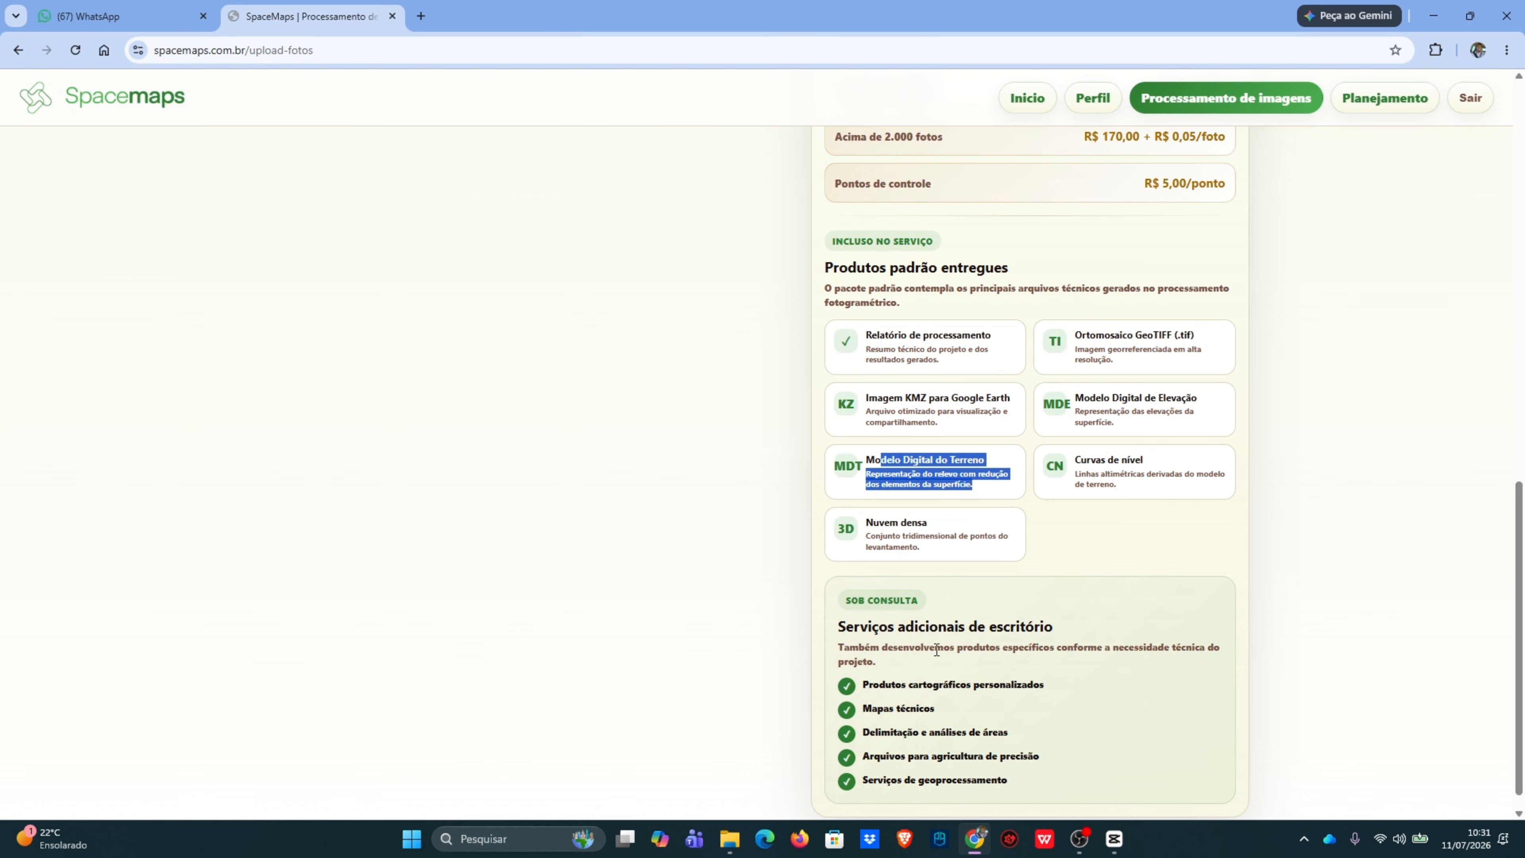
scroll(937, 650, "up", 7)
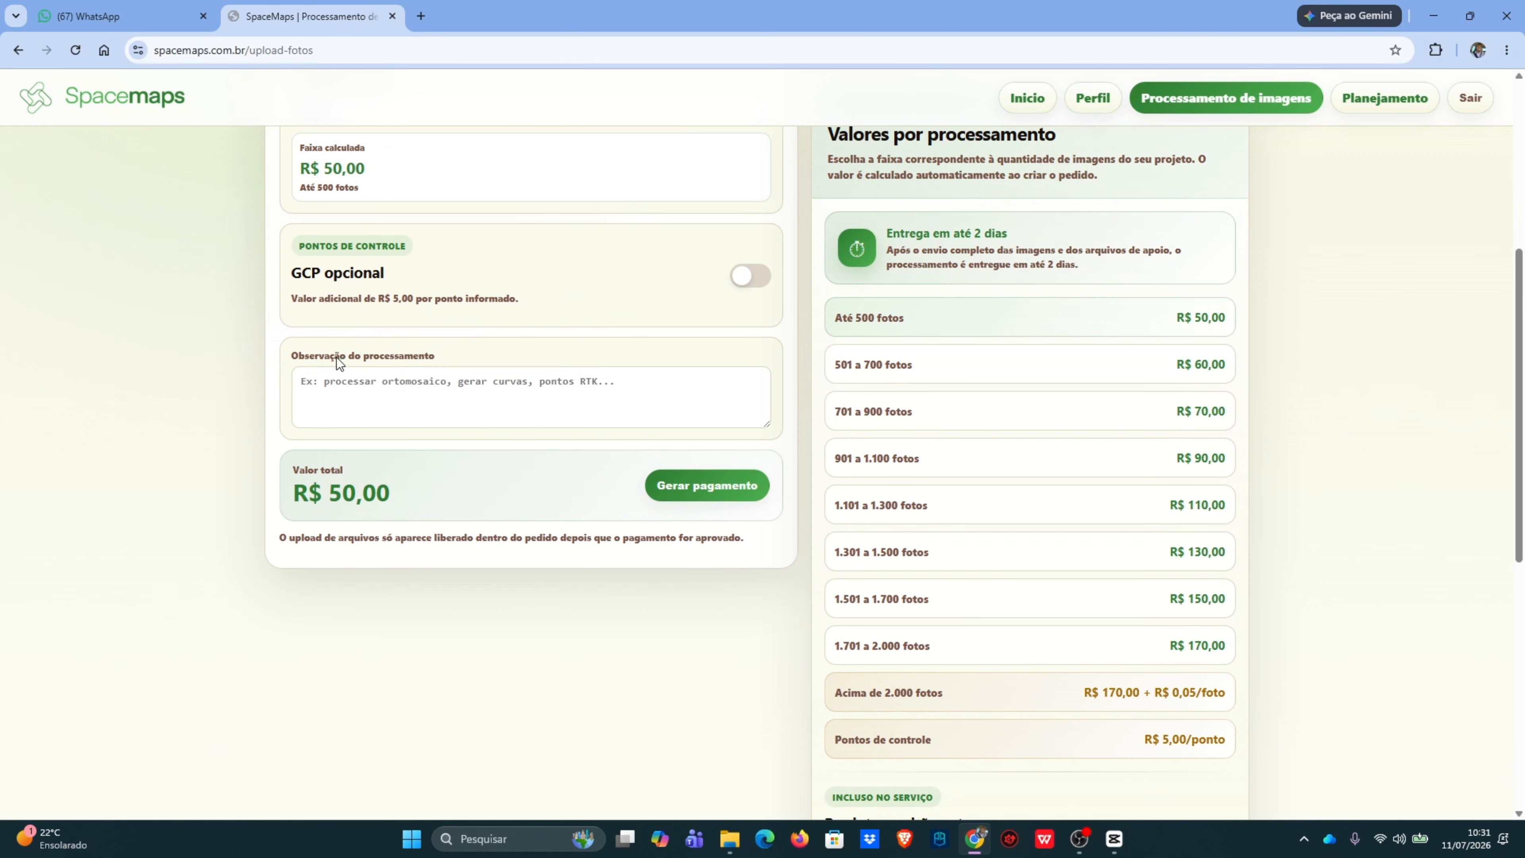
scroll(1017, 404, "down", 7)
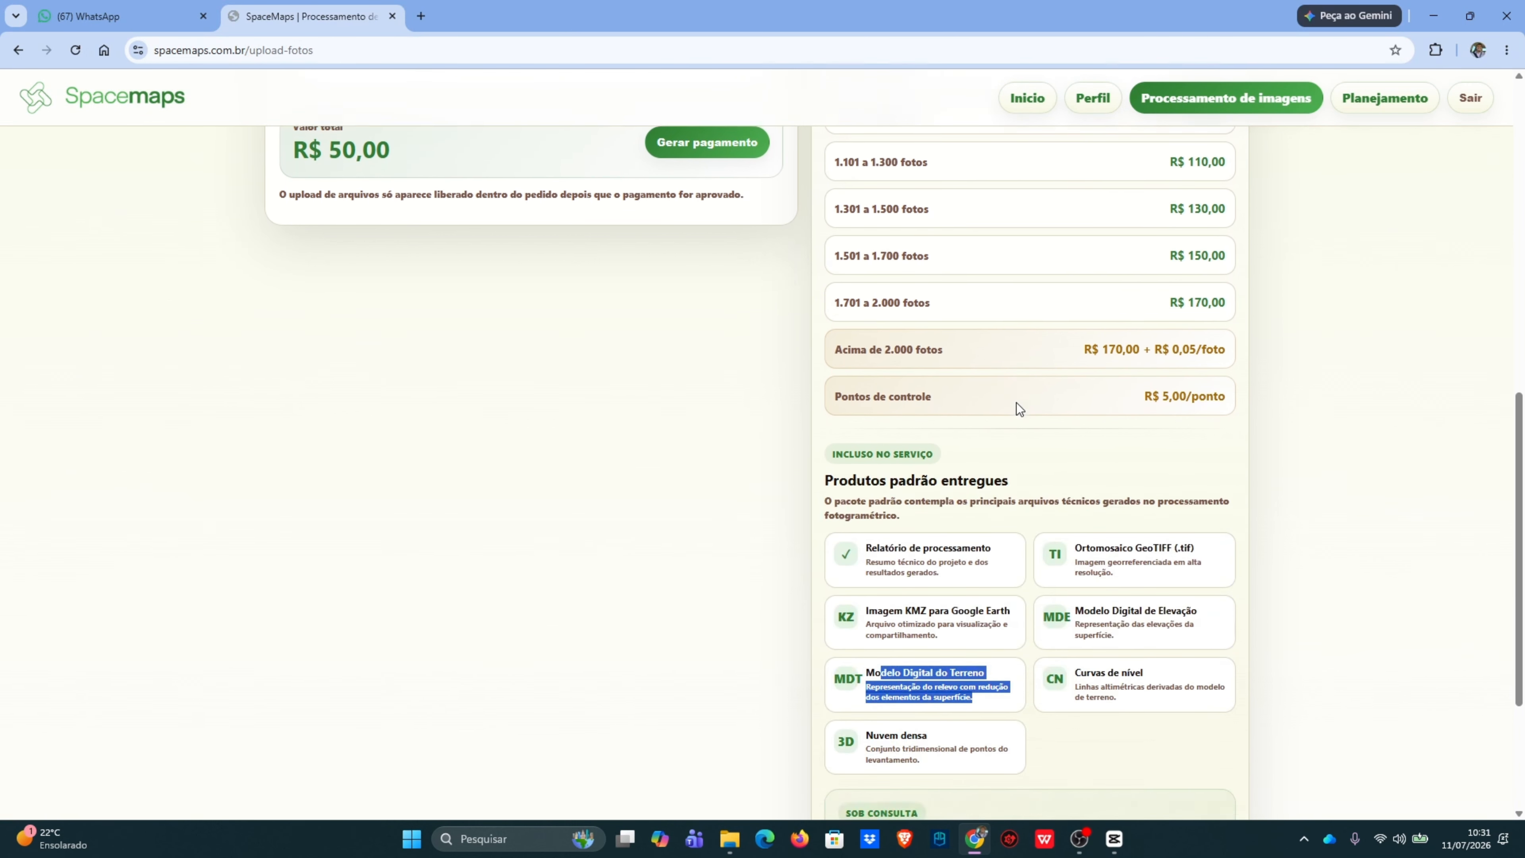
left_click(1015, 560)
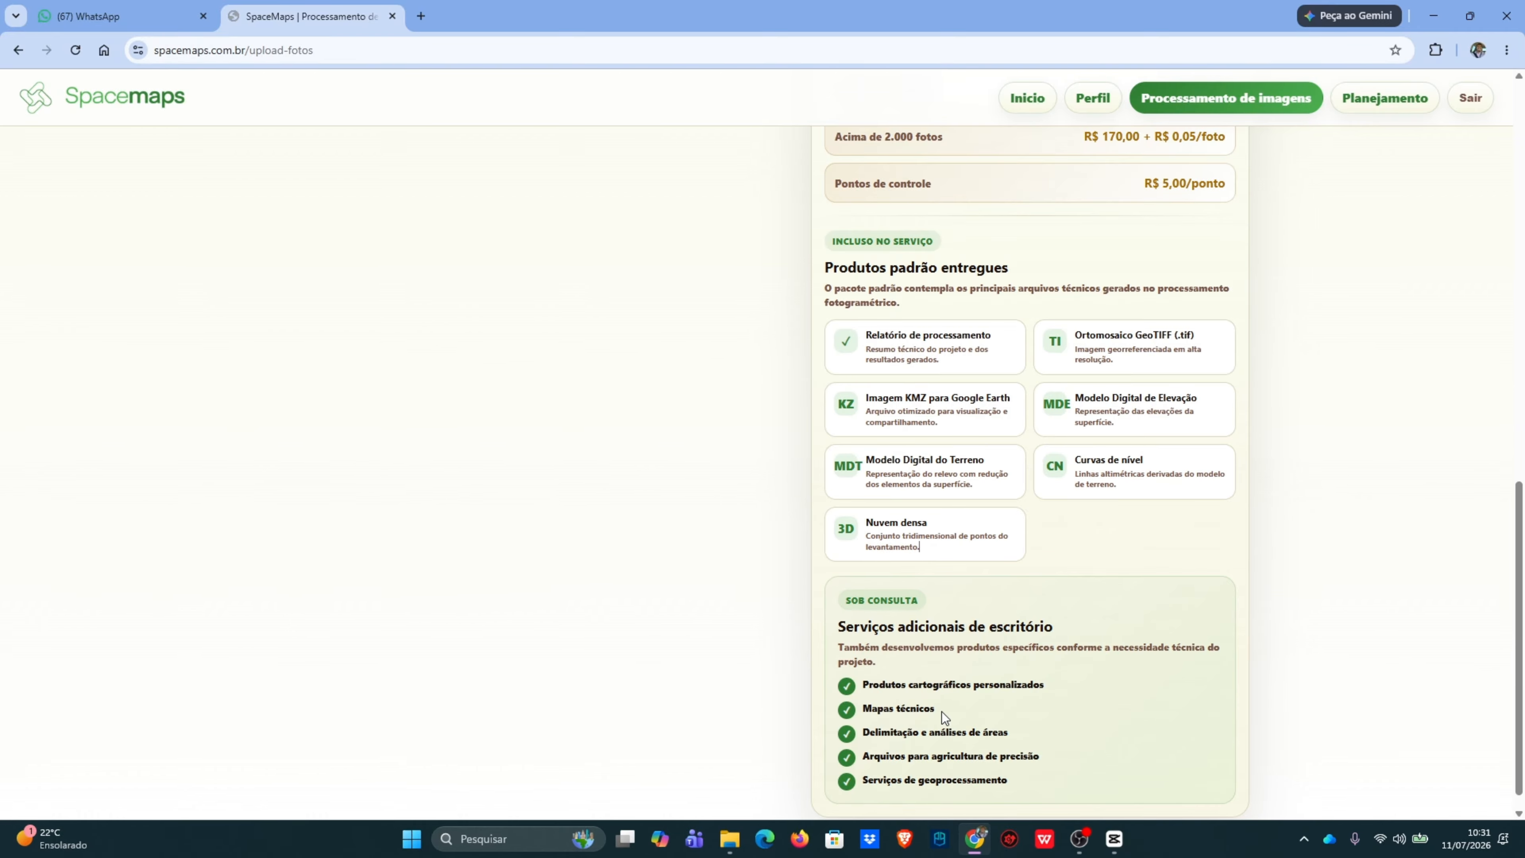
left_click_drag(940, 713, 961, 704)
left_click(954, 709)
scroll(1013, 758, "up", 5)
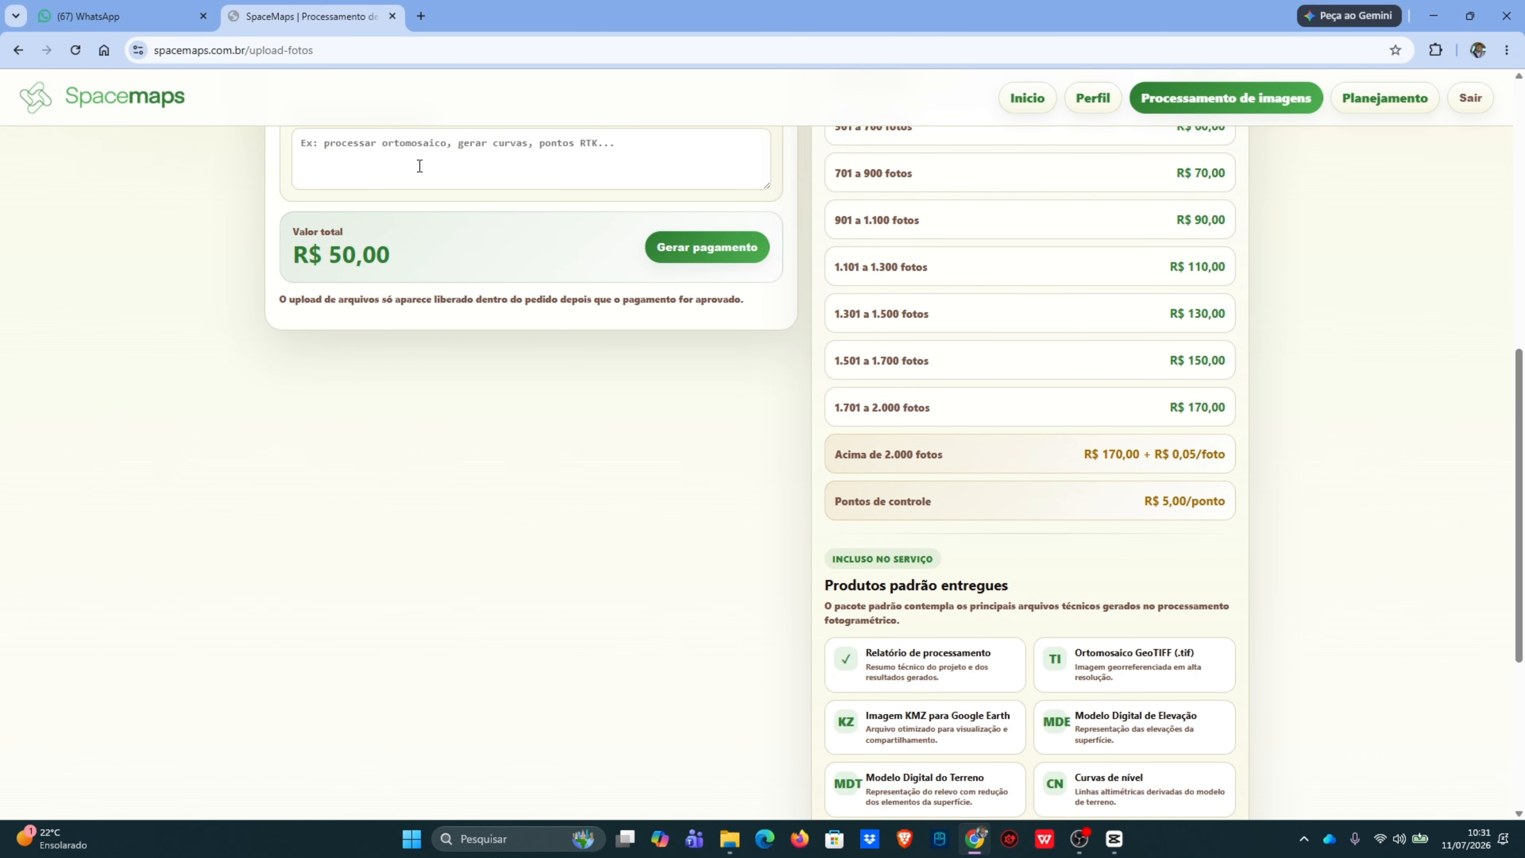
scroll(845, 306, "down", 1)
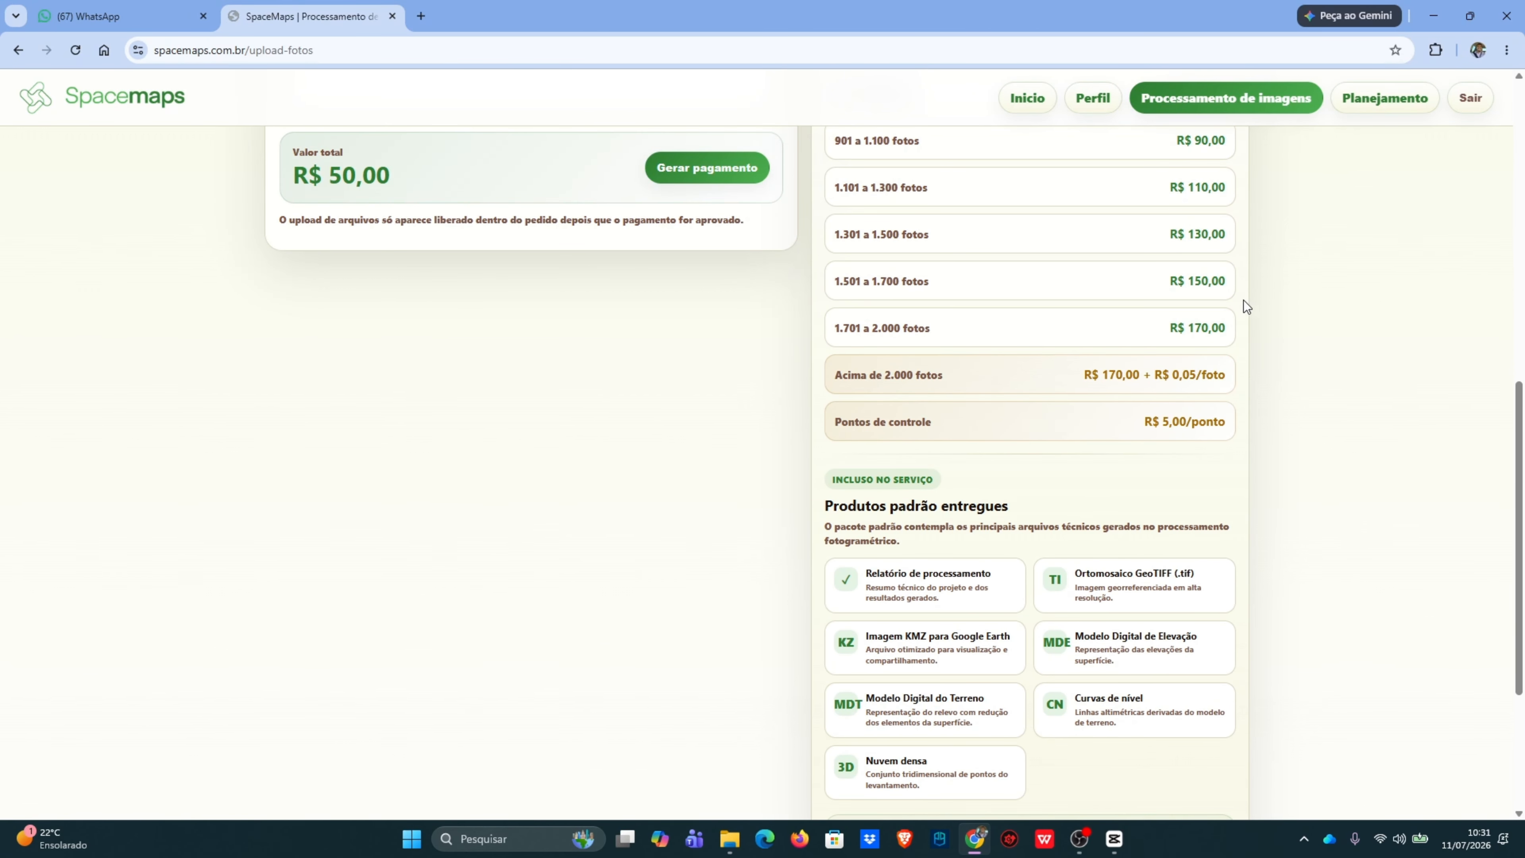
scroll(1242, 306, "down", 2)
Open the flight planning area and look over the mission summary of waypoints, distance, time, area, altitude and speed
scroll(1237, 318, "up", 10)
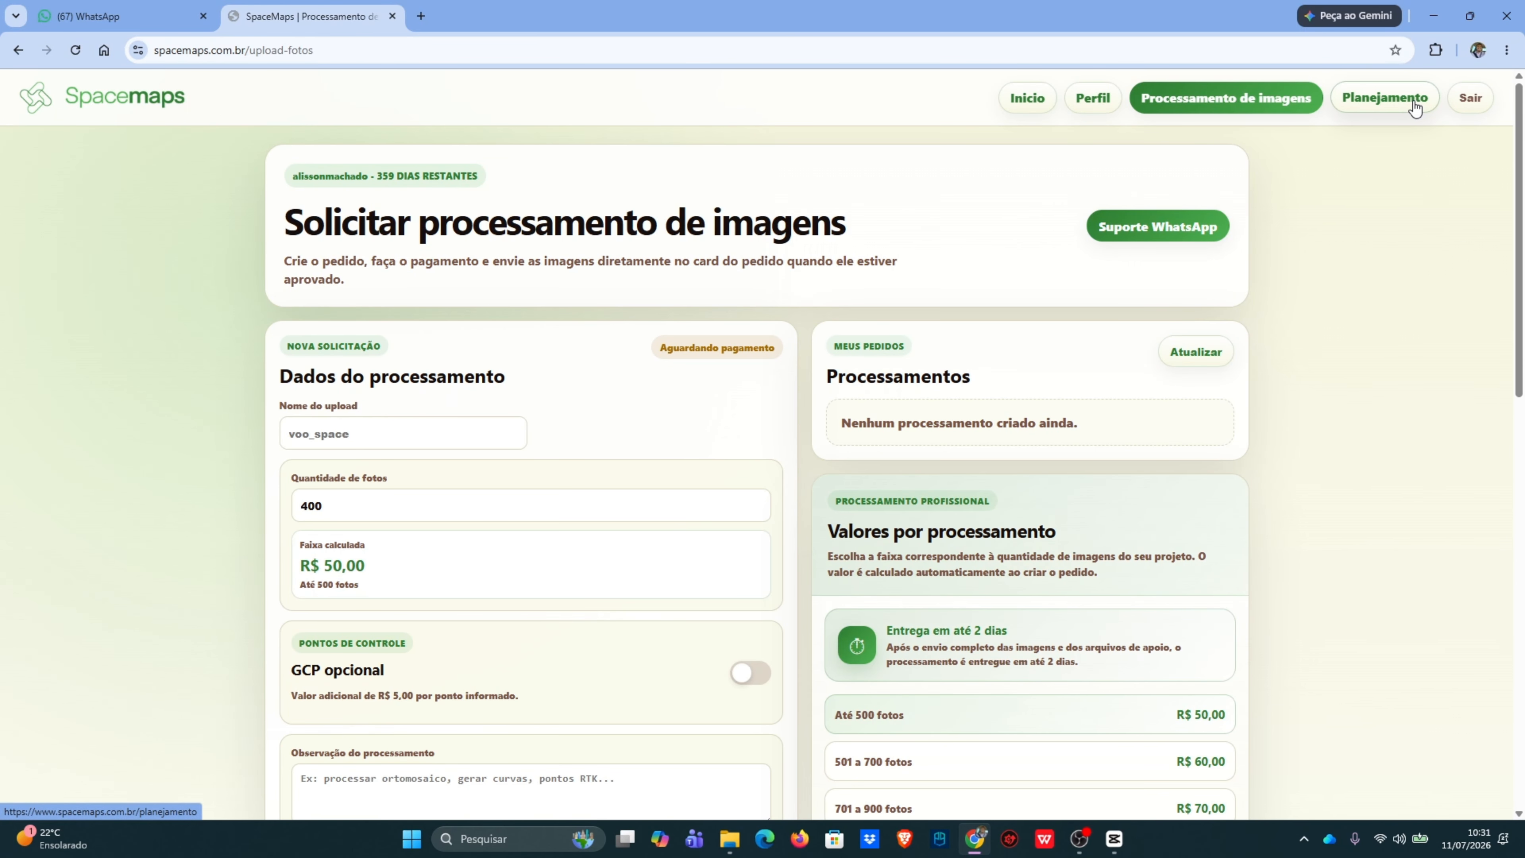
left_click(1393, 105)
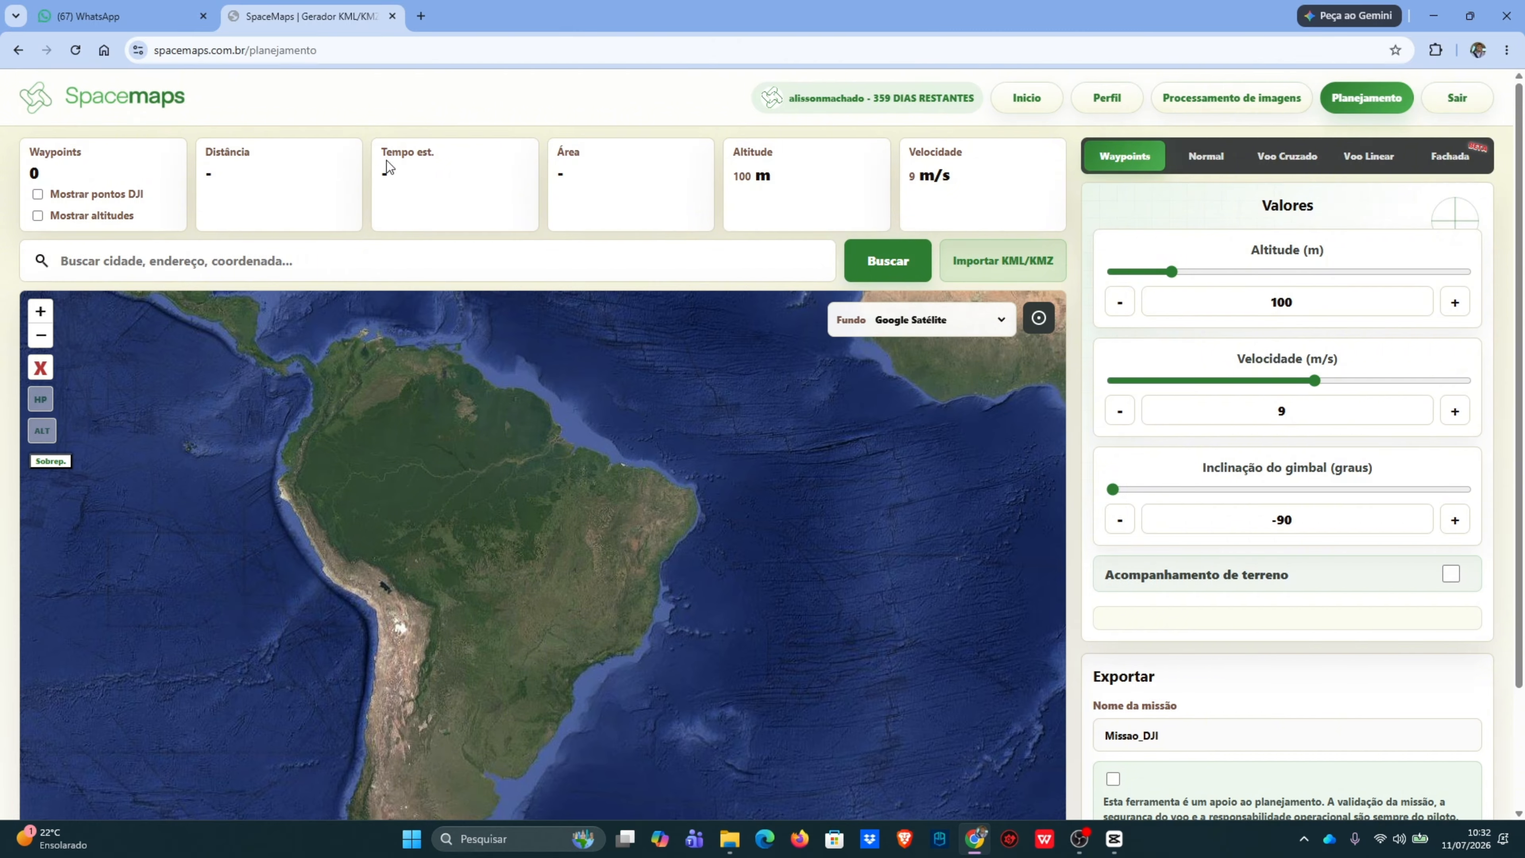
left_click_drag(386, 160, 586, 149)
left_click_drag(734, 155, 777, 154)
left_click(932, 153)
left_click(39, 167)
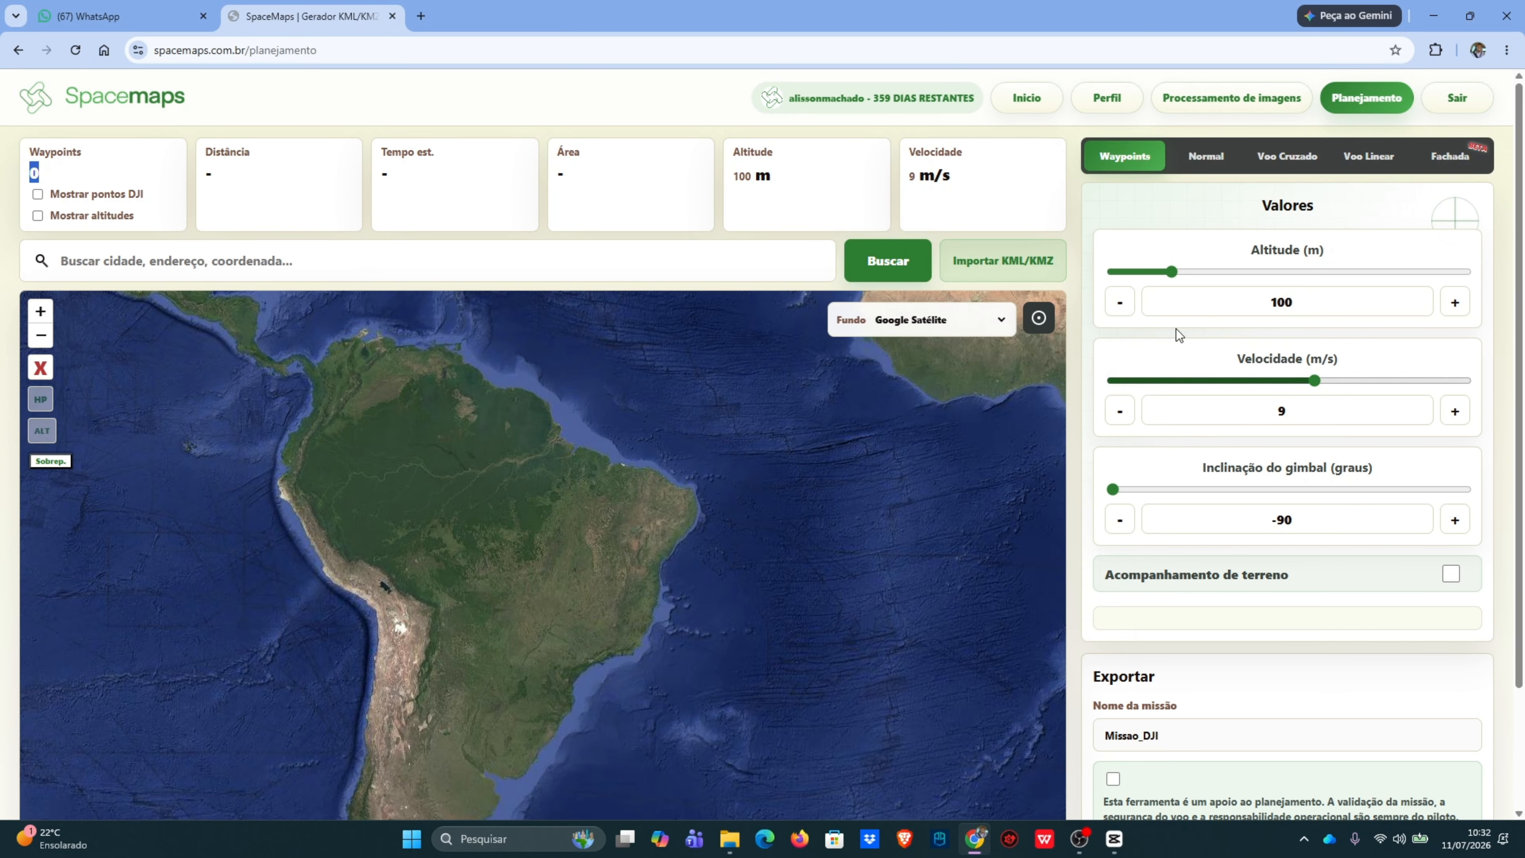
Switch the mission type to Normal and review its flight settings
left_click(1214, 161)
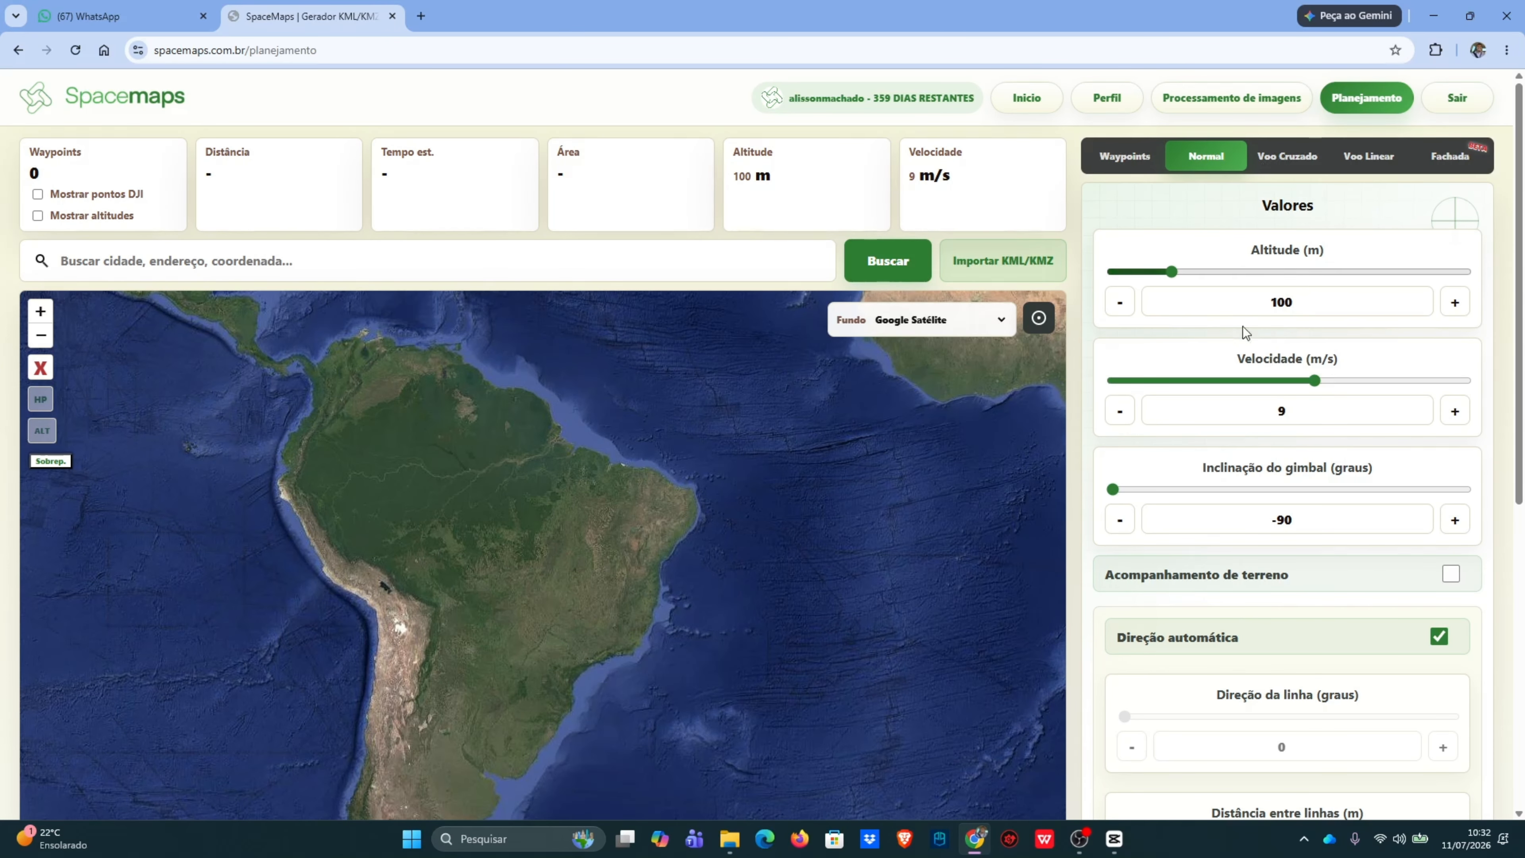
scroll(1175, 534, "down", 4)
scroll(1213, 334, "up", 4)
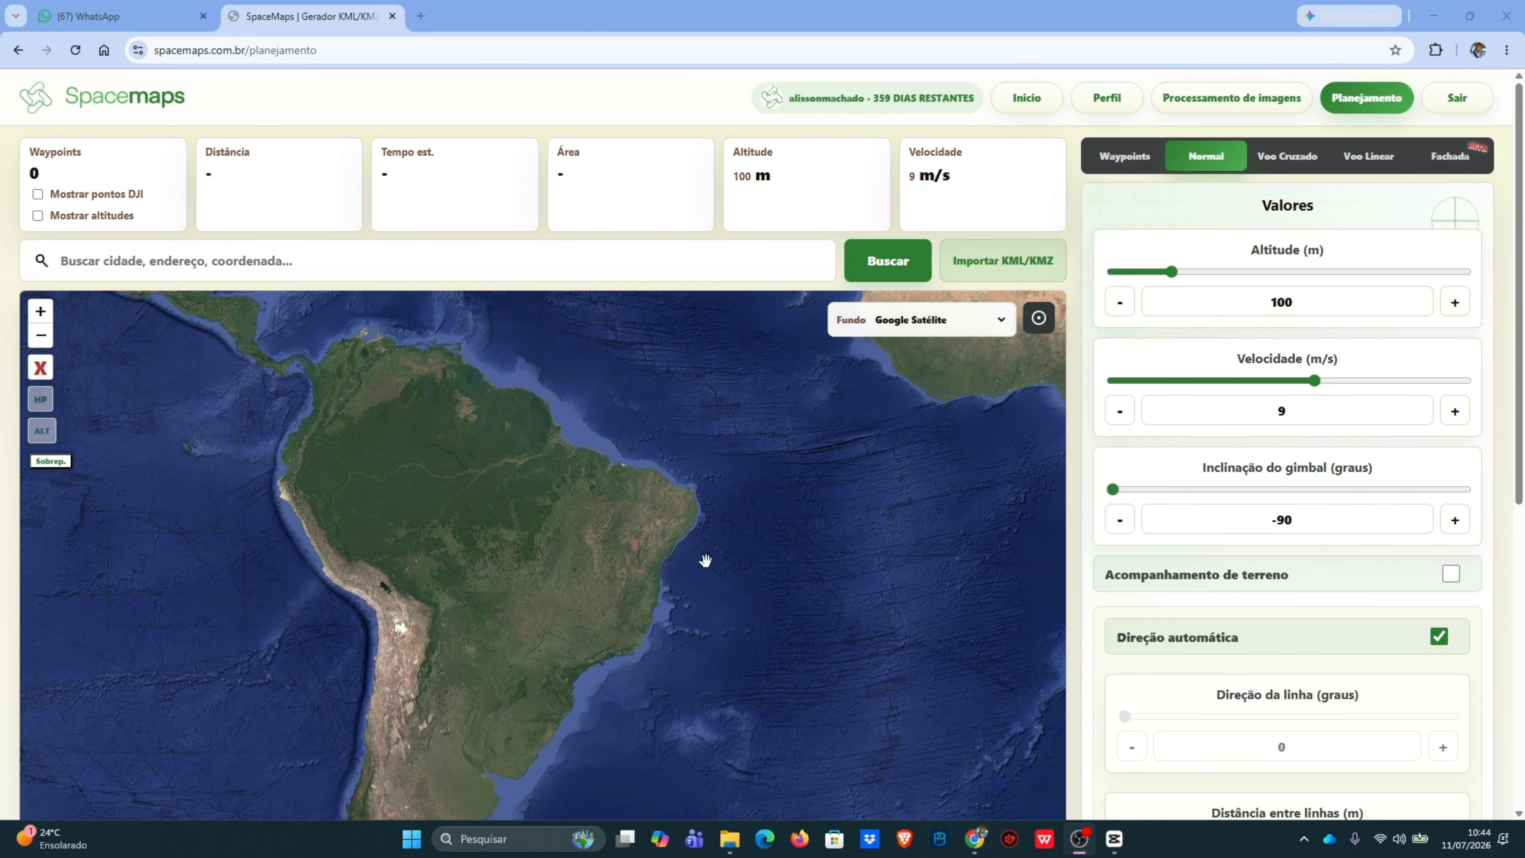
Centre the satellite map on the current location and frame the narrow green field beside the large ploughed plot
left_click(1042, 319)
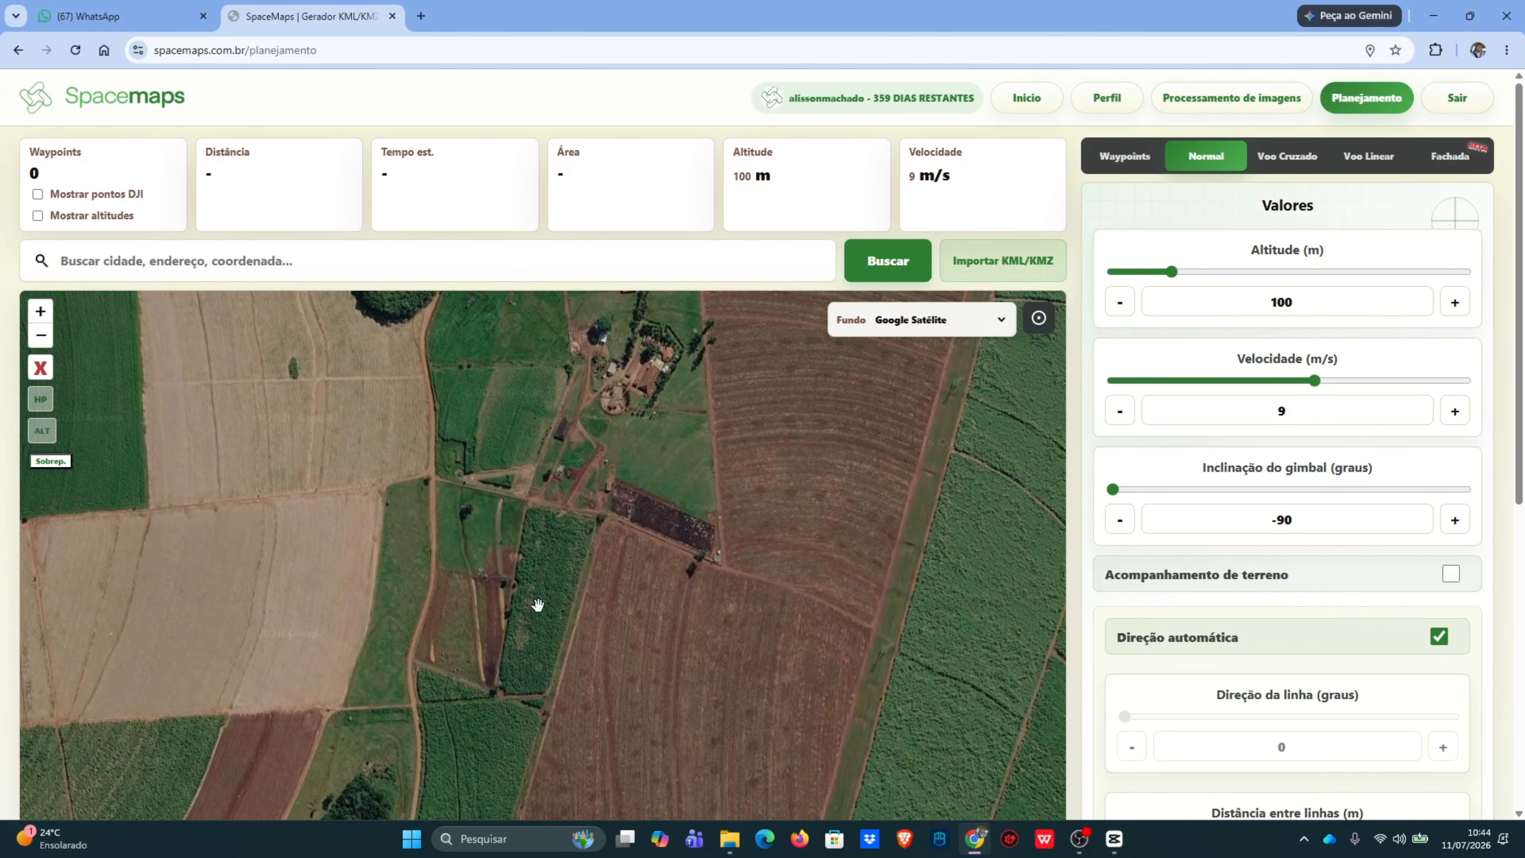
left_click_drag(537, 605, 553, 607)
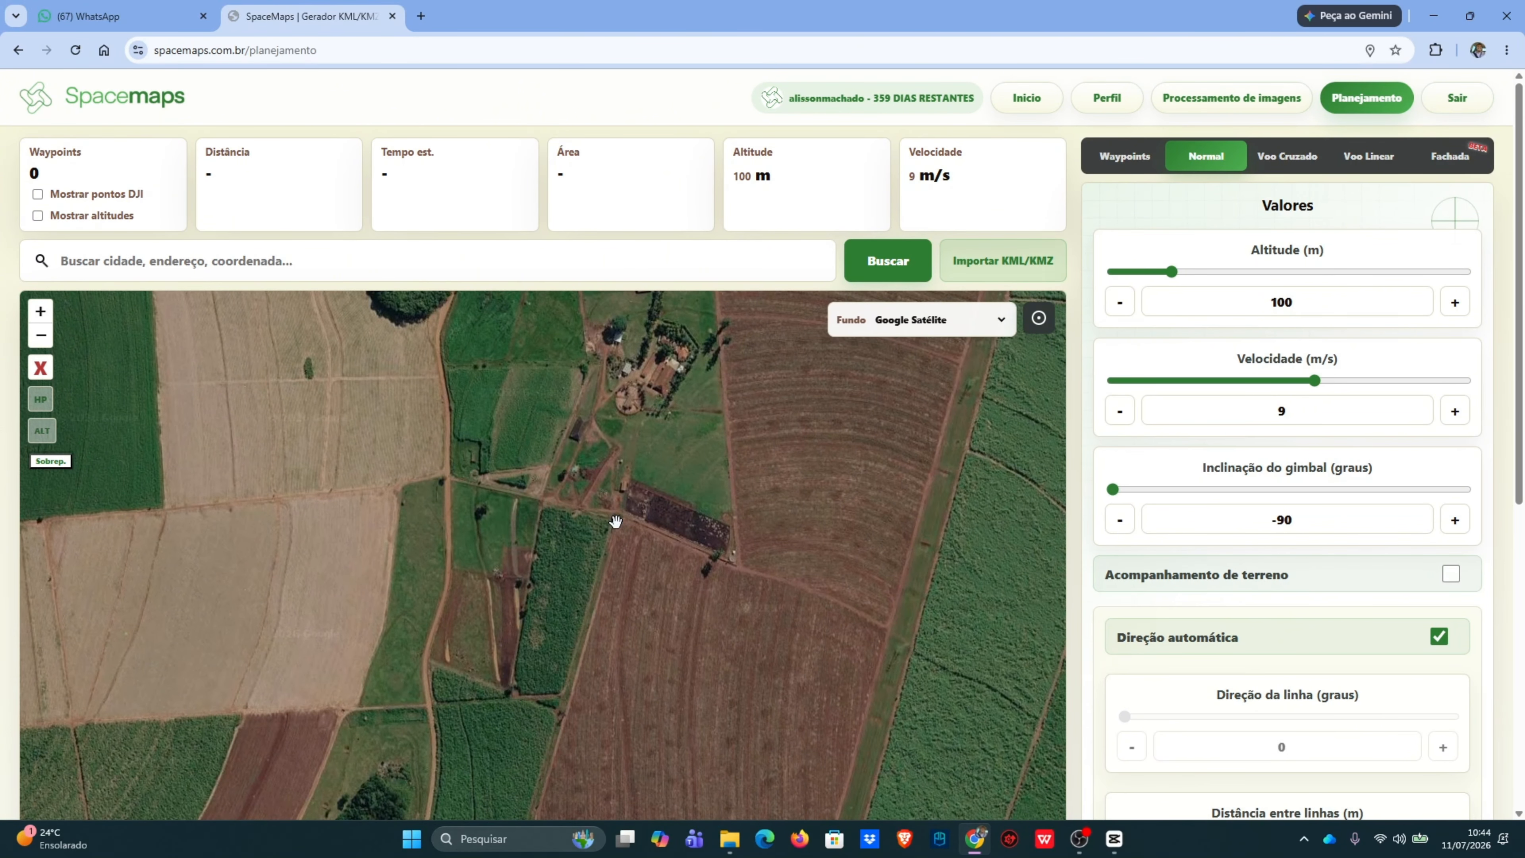
scroll(617, 511, "up", 1)
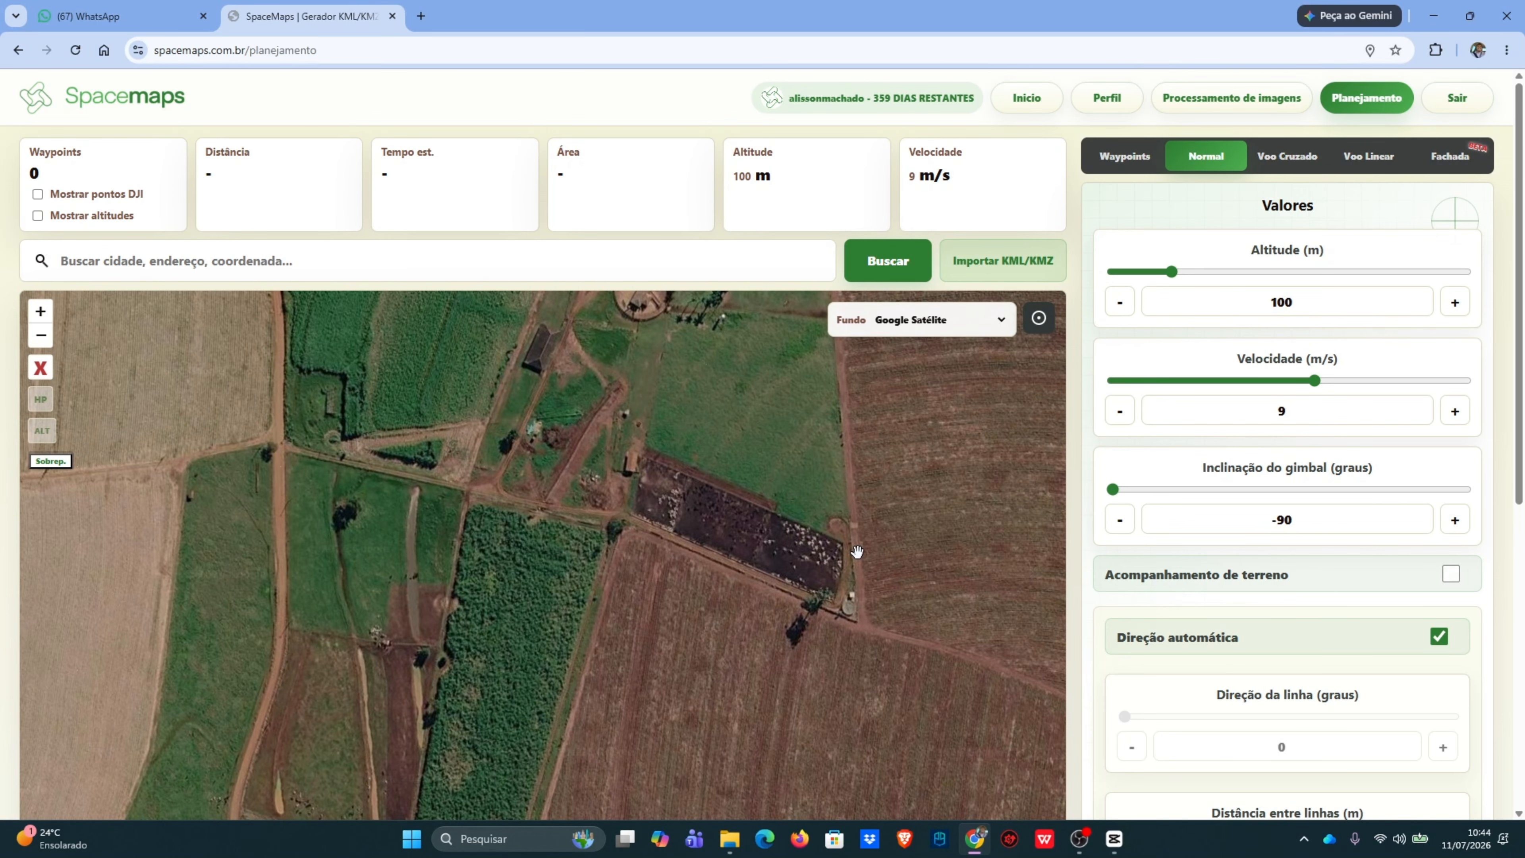
scroll(671, 393, "down", 1)
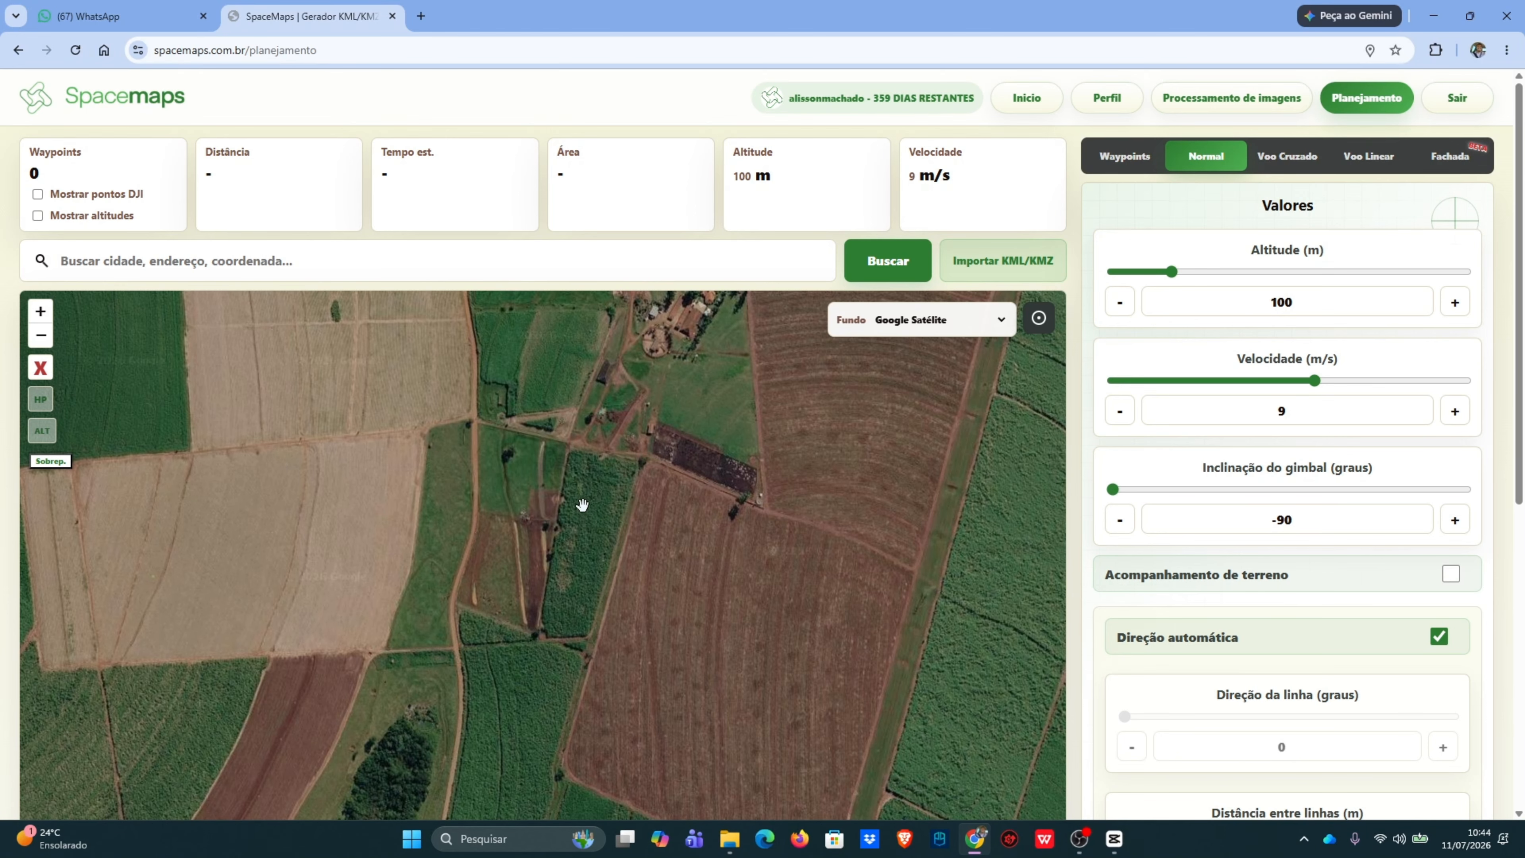
left_click_drag(637, 439, 619, 471)
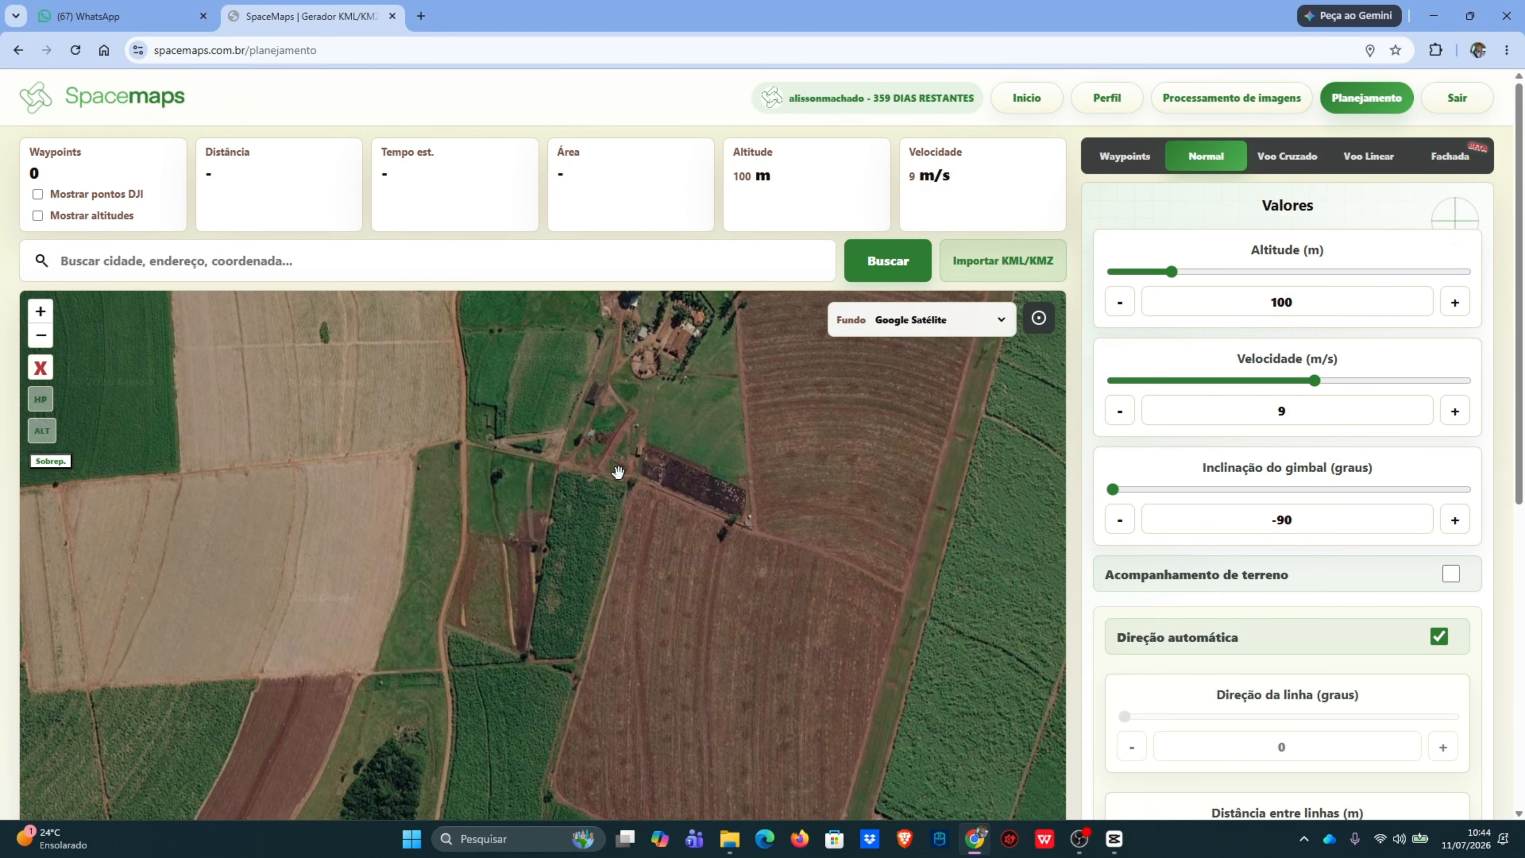
scroll(619, 471, "up", 2)
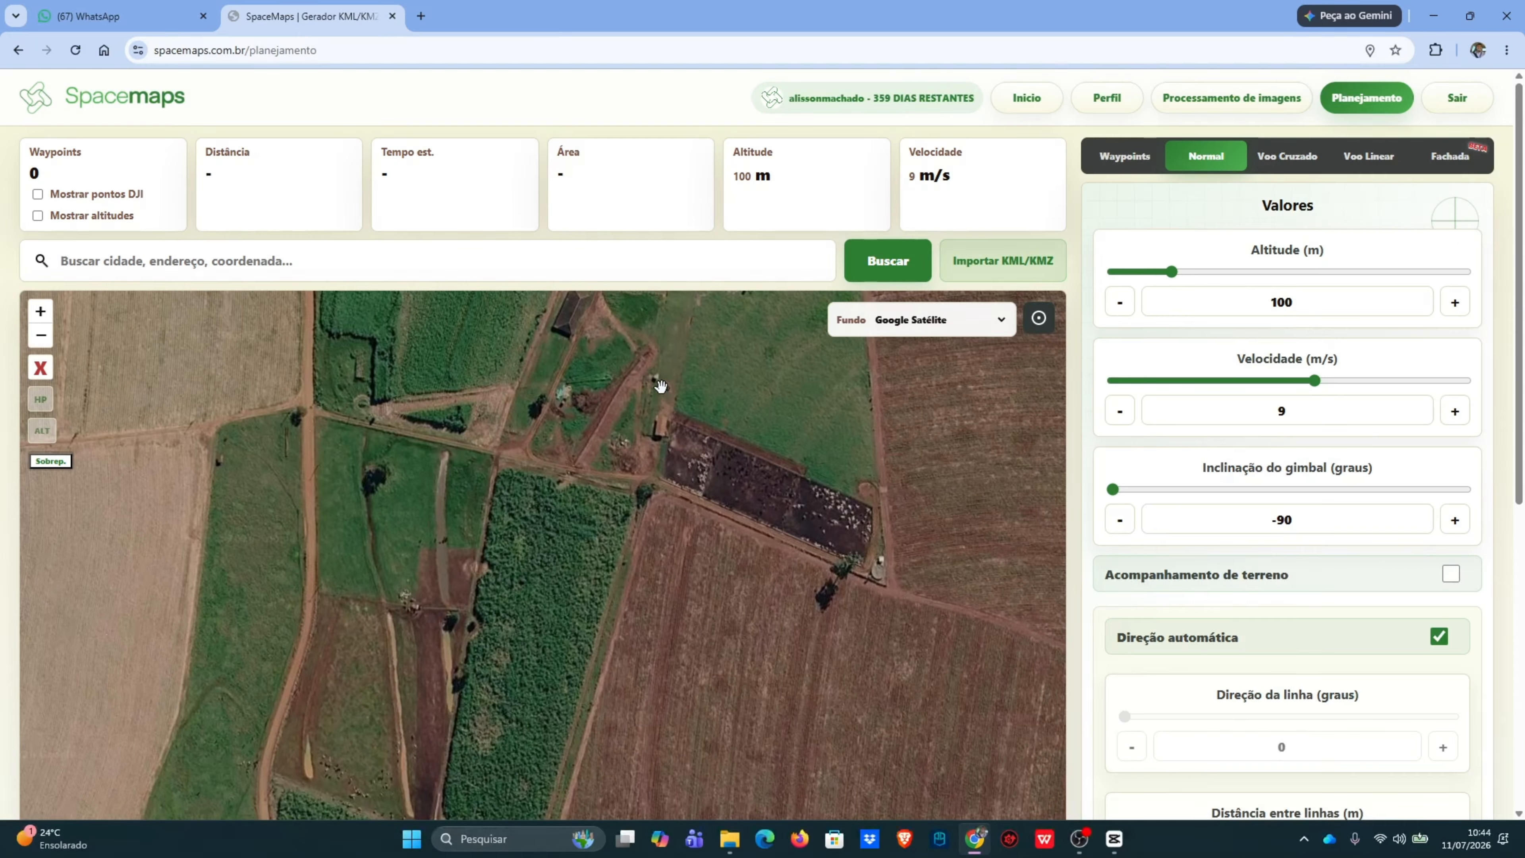
scroll(658, 391, "down", 2)
scroll(646, 409, "up", 2)
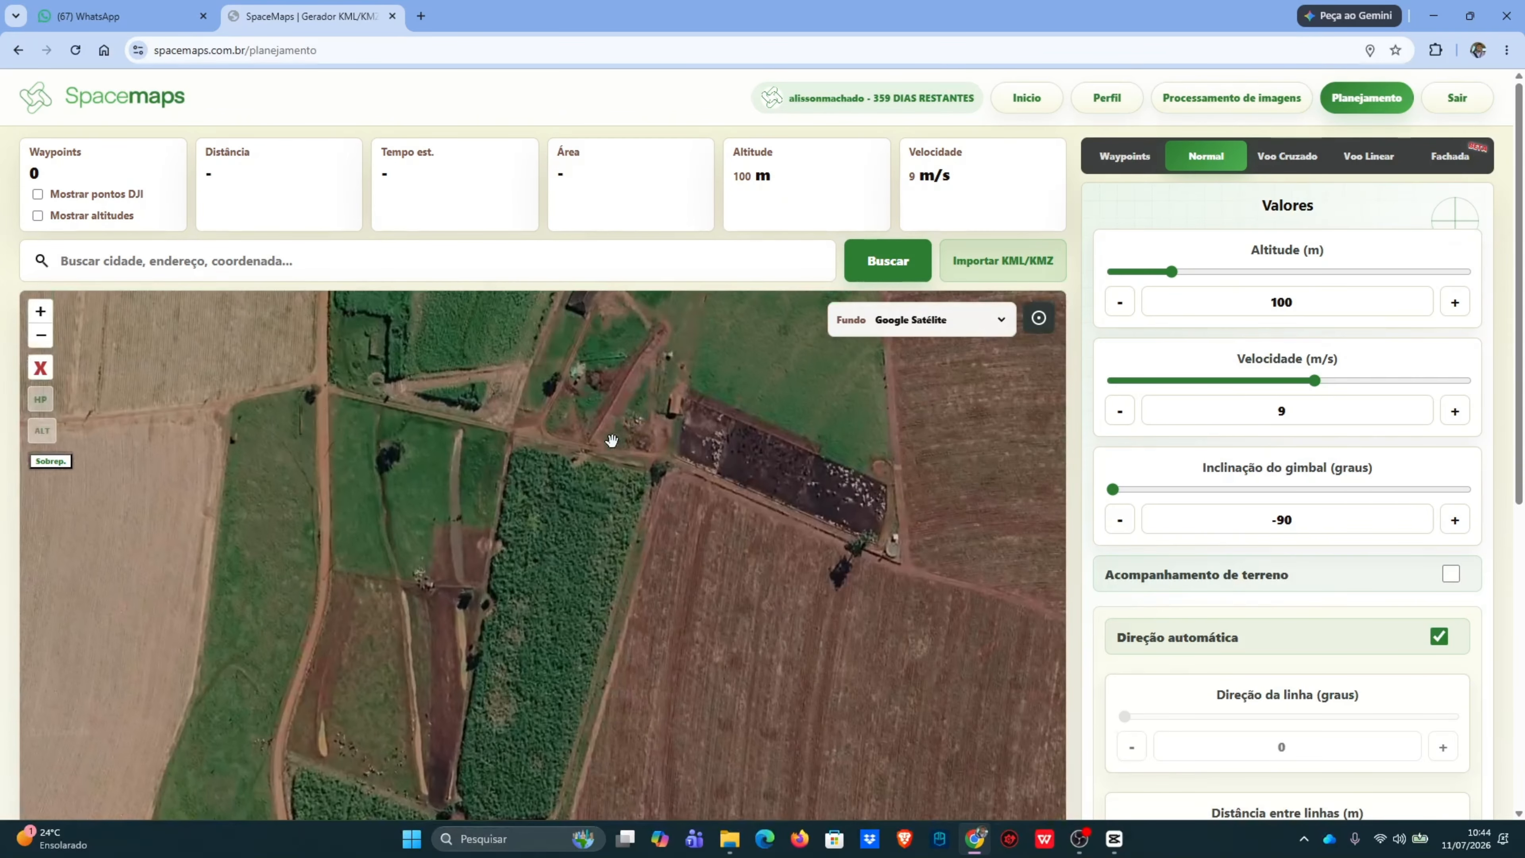
left_click_drag(612, 436, 640, 361)
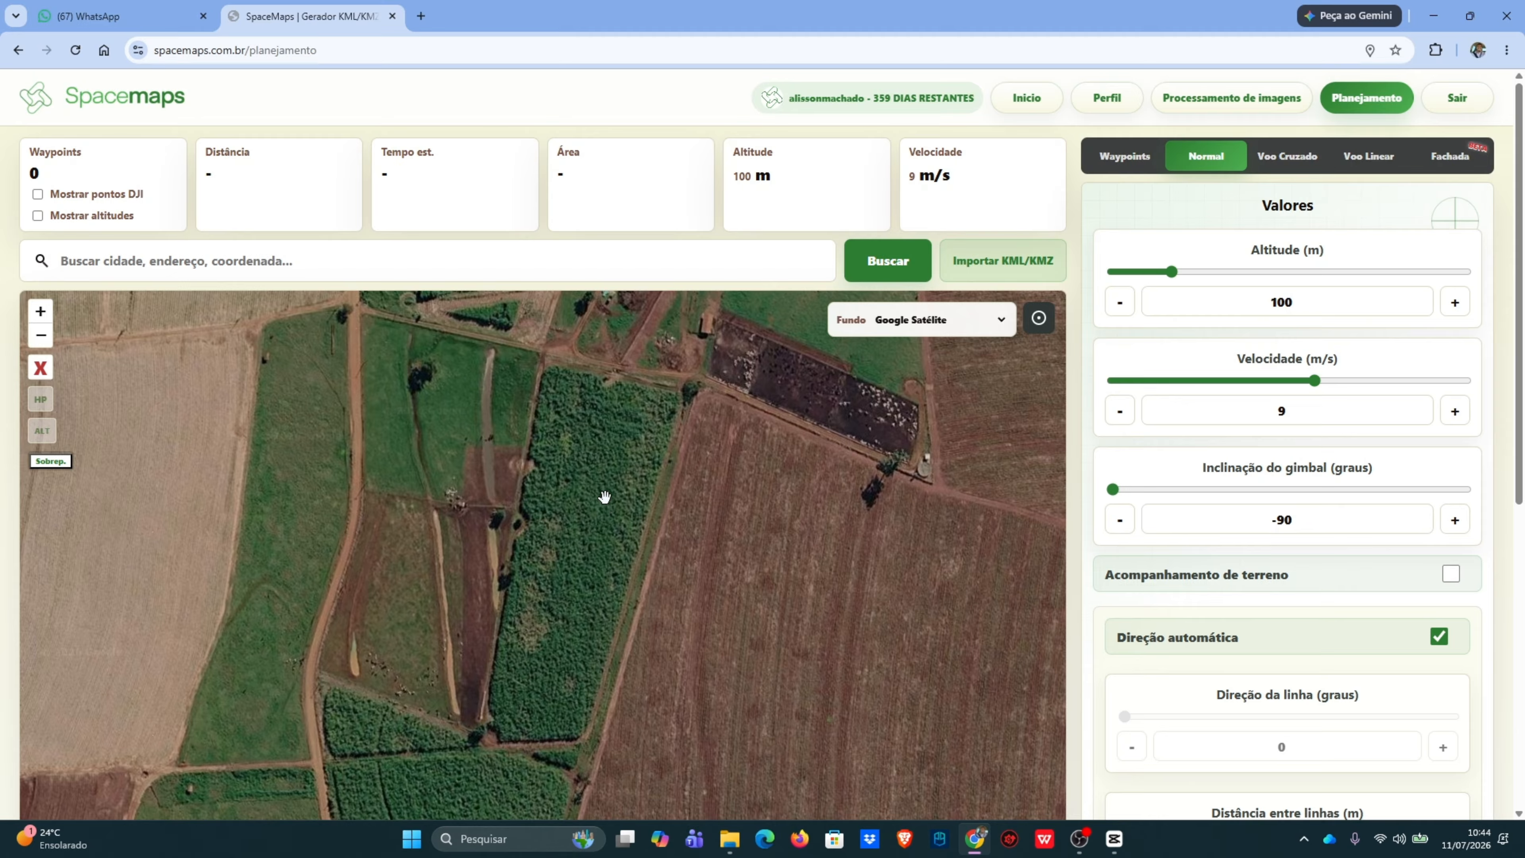
Outline a seven-point survey area of about 14.8 ha around the narrow green field, the neighbouring plots and the dark rectangular patch
left_click_drag(447, 691, 600, 362)
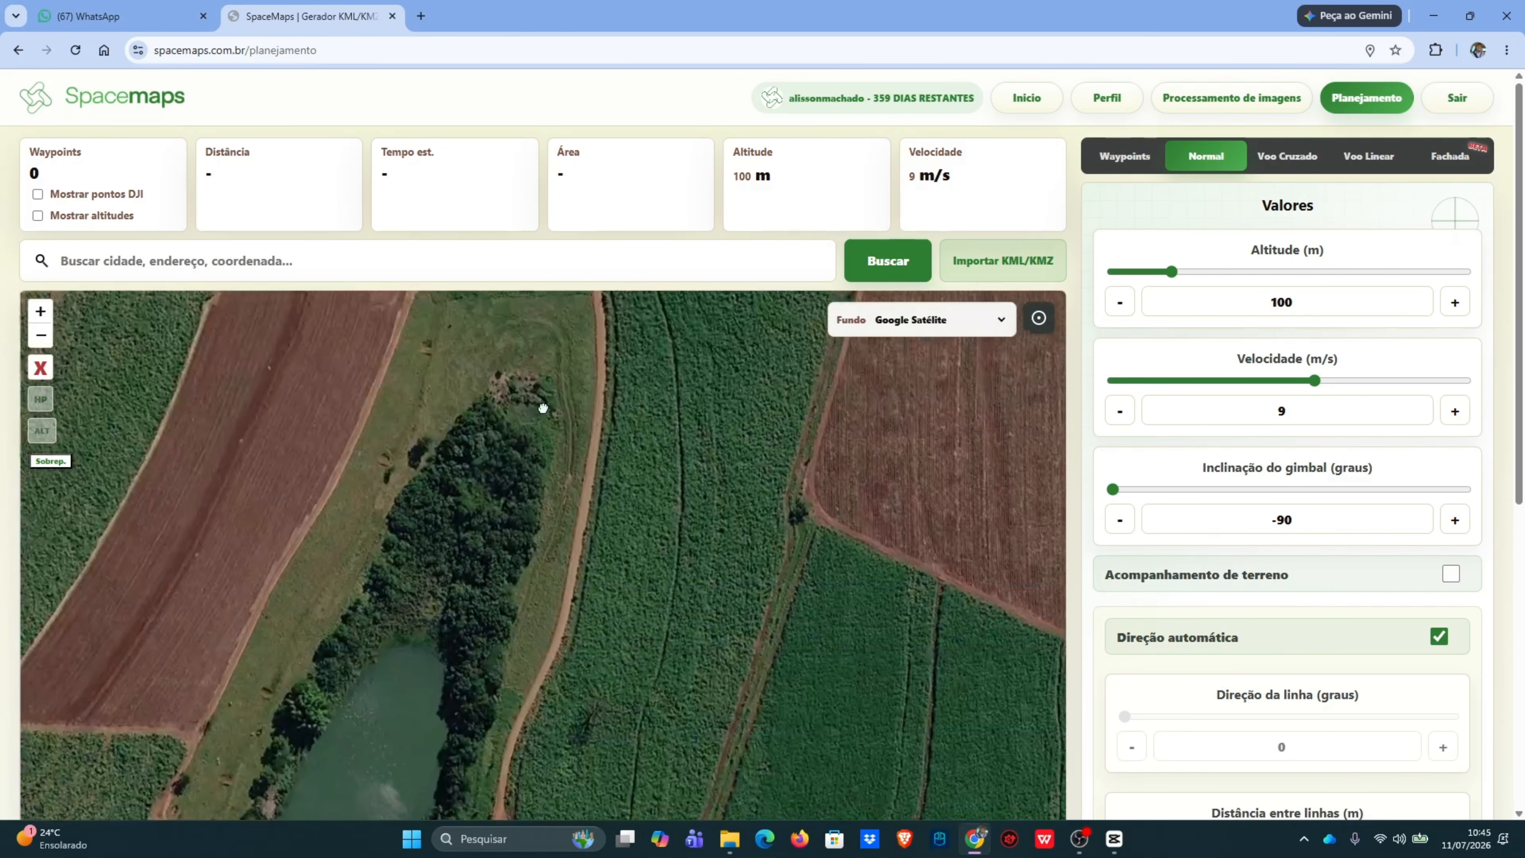
scroll(543, 409, "down", 2)
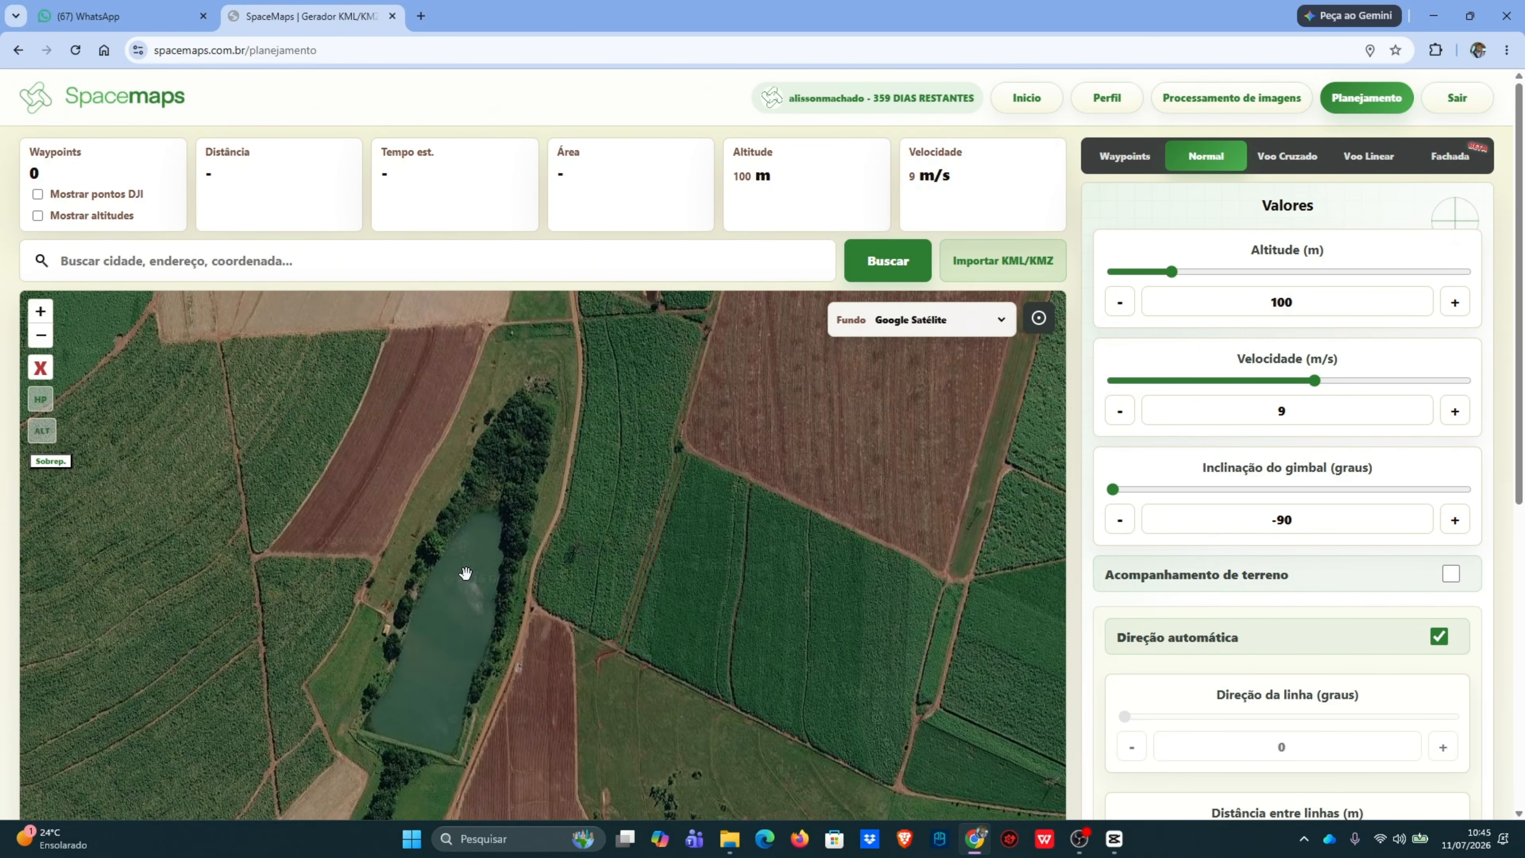
left_click_drag(579, 452, 457, 708)
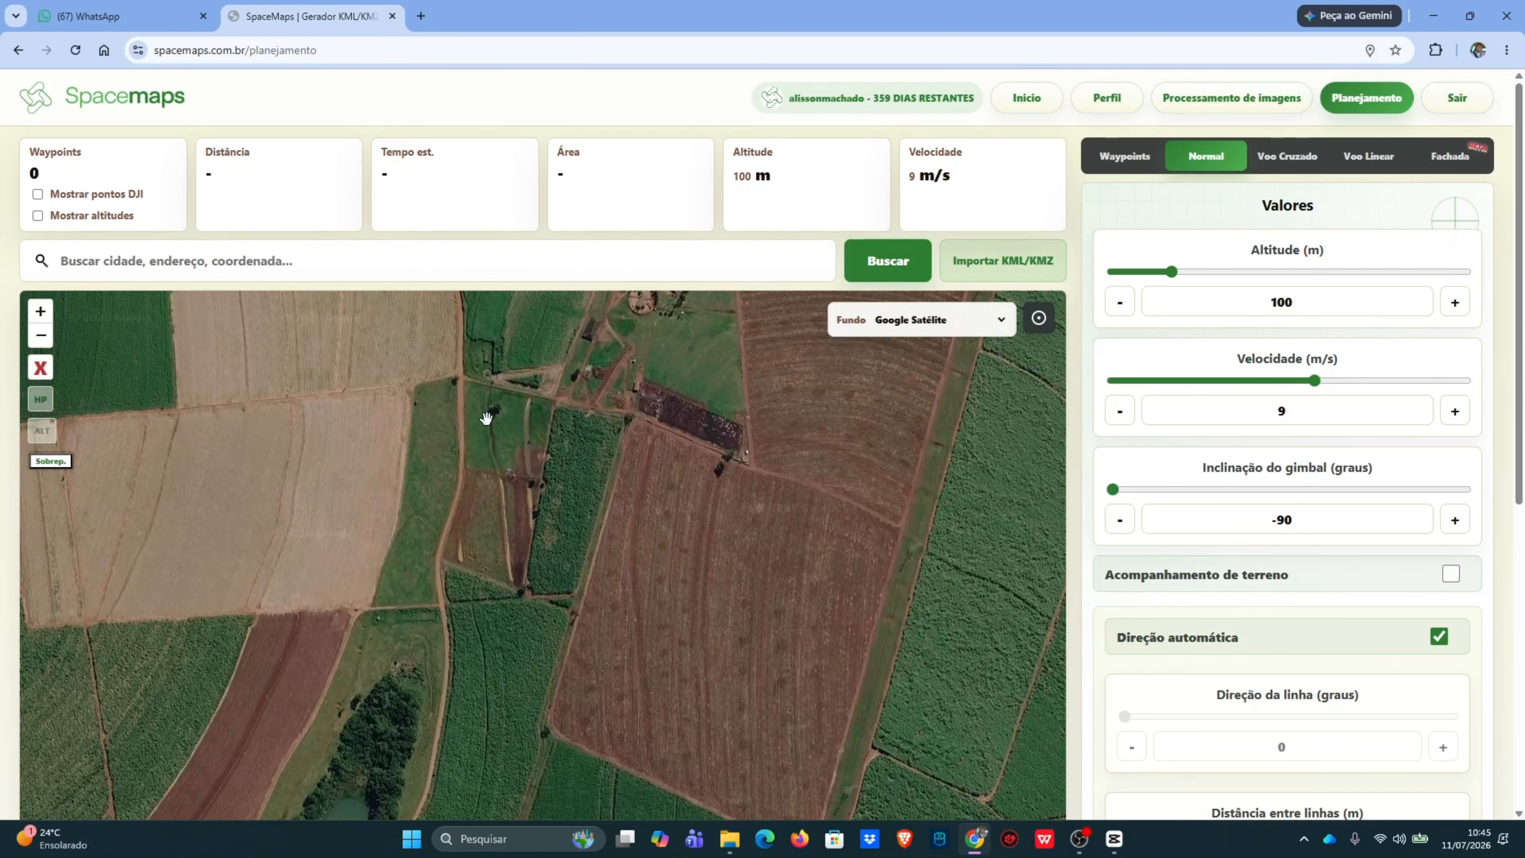
left_click_drag(487, 419, 463, 456)
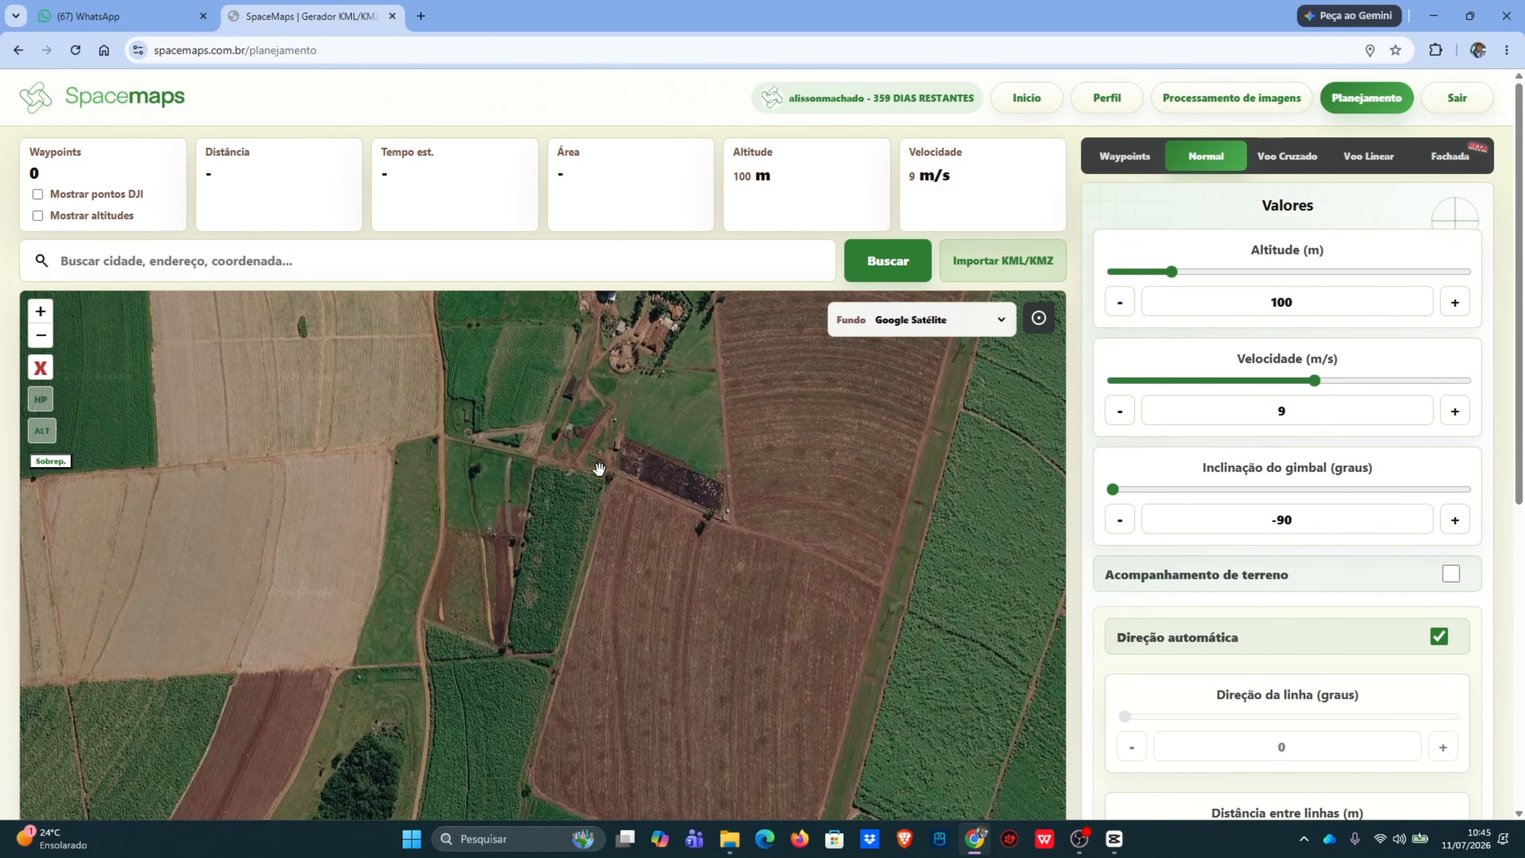
left_click_drag(583, 510, 602, 511)
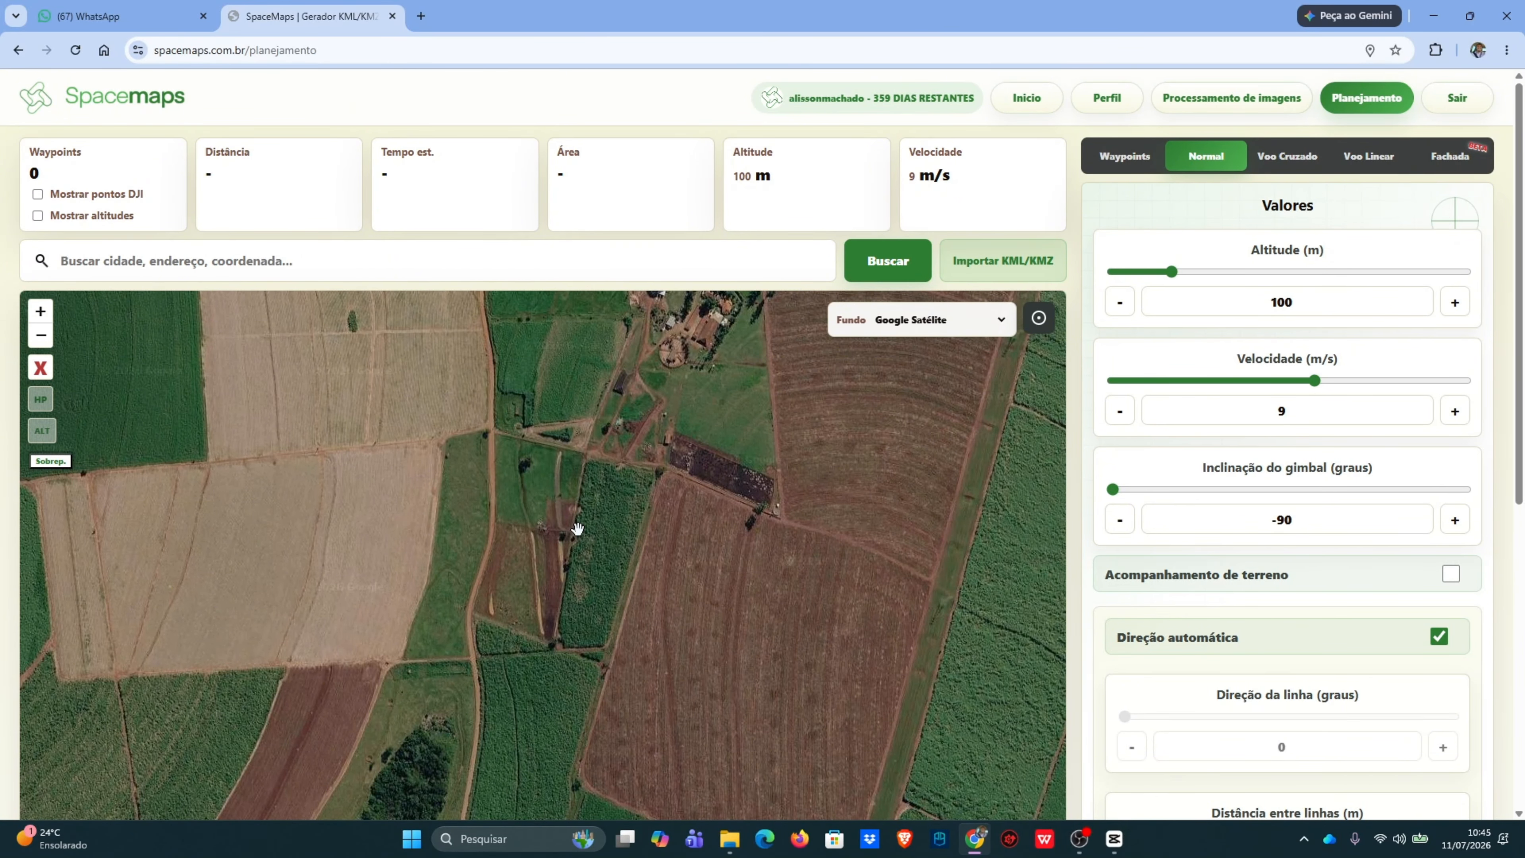
left_click_drag(581, 520, 553, 525)
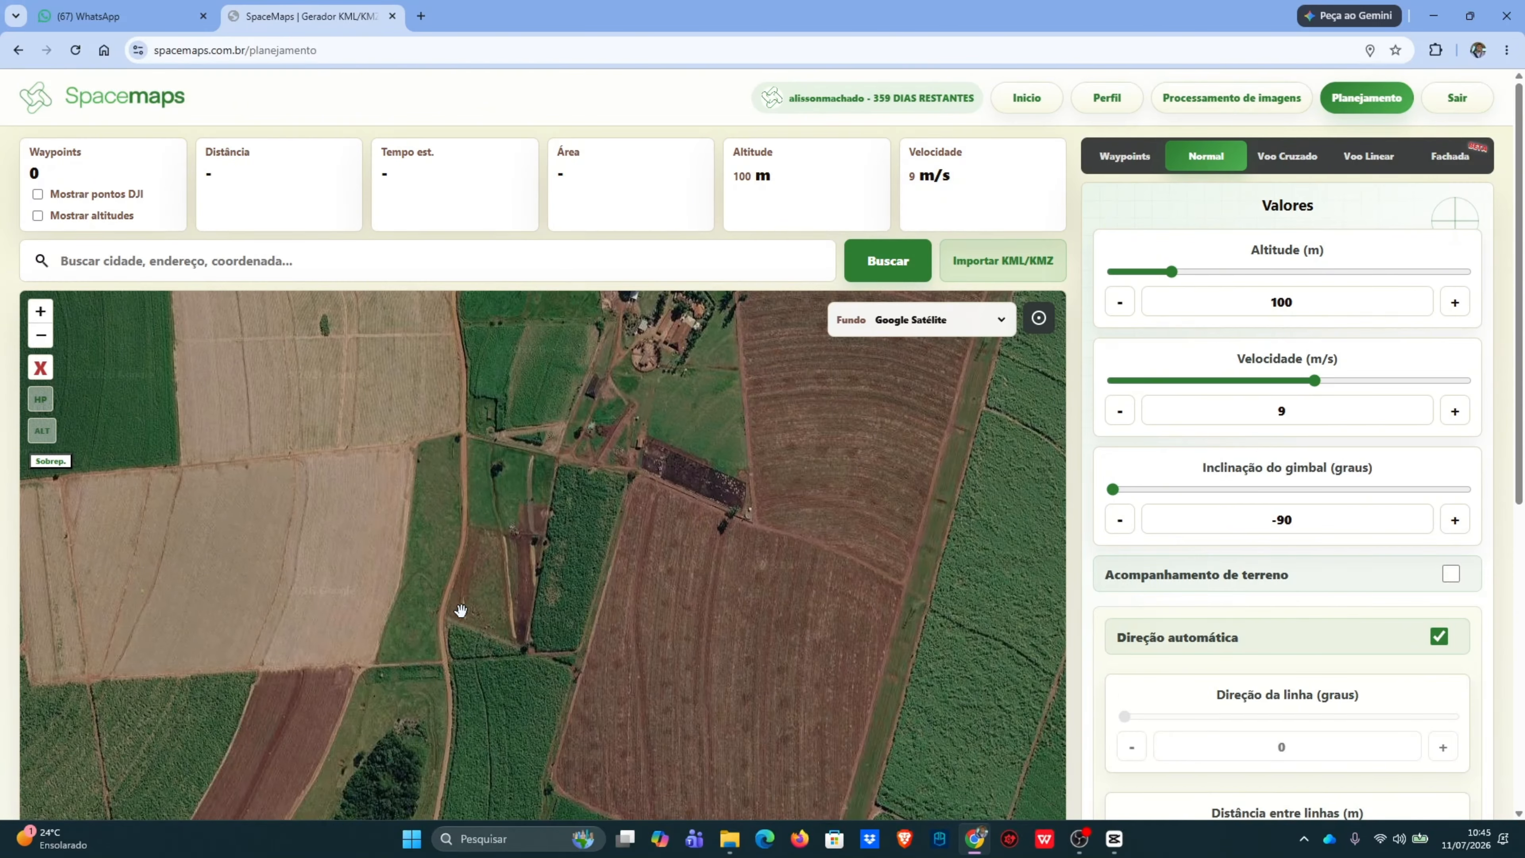
left_click(414, 630)
left_click(597, 699)
left_click(640, 507)
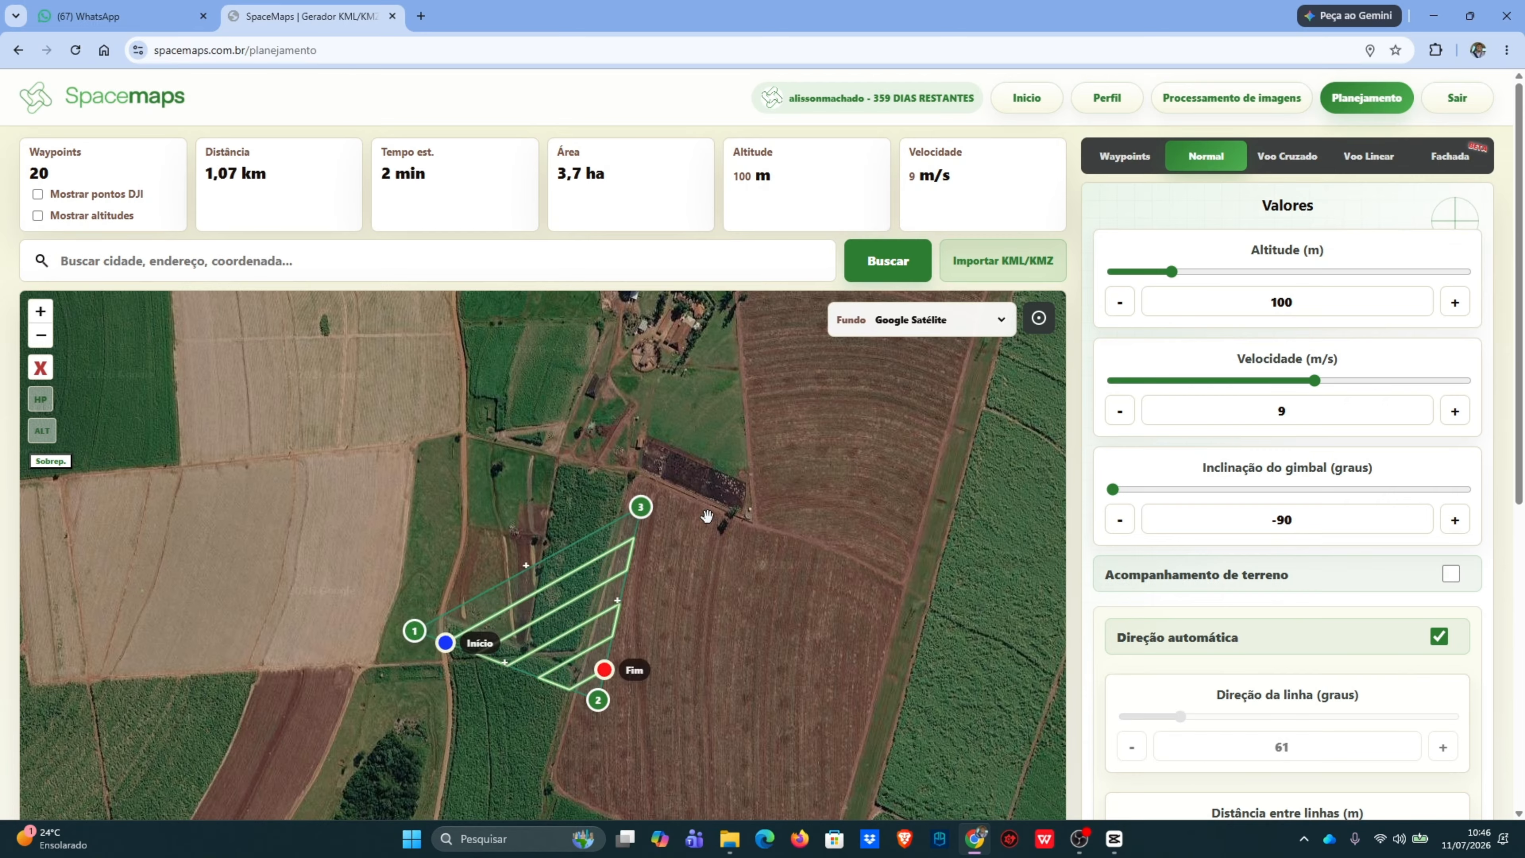
left_click(746, 542)
left_click_drag(747, 542, 766, 554)
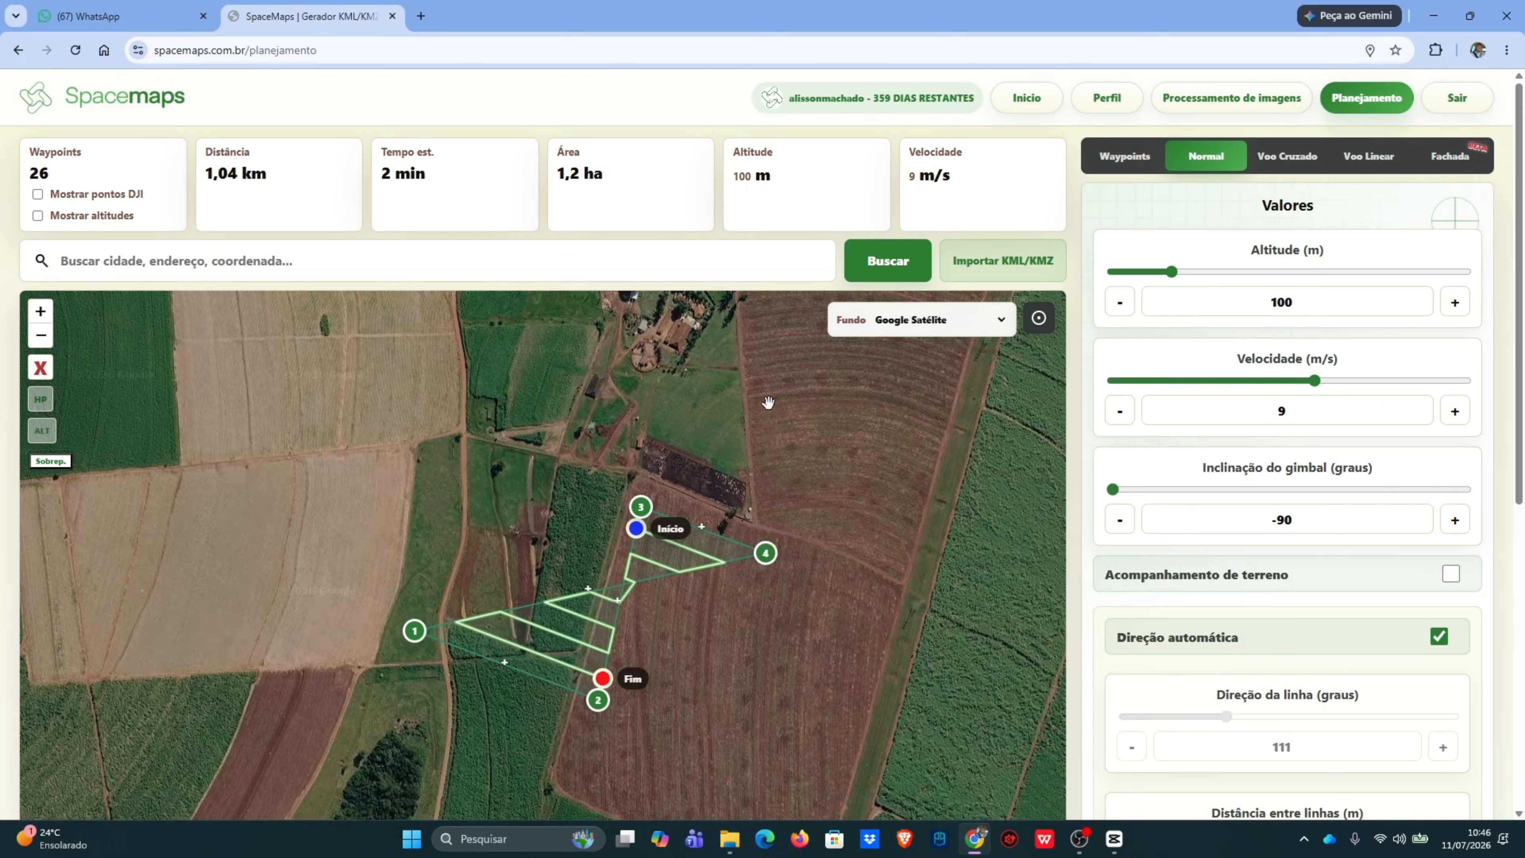
left_click(766, 401)
left_click(439, 343)
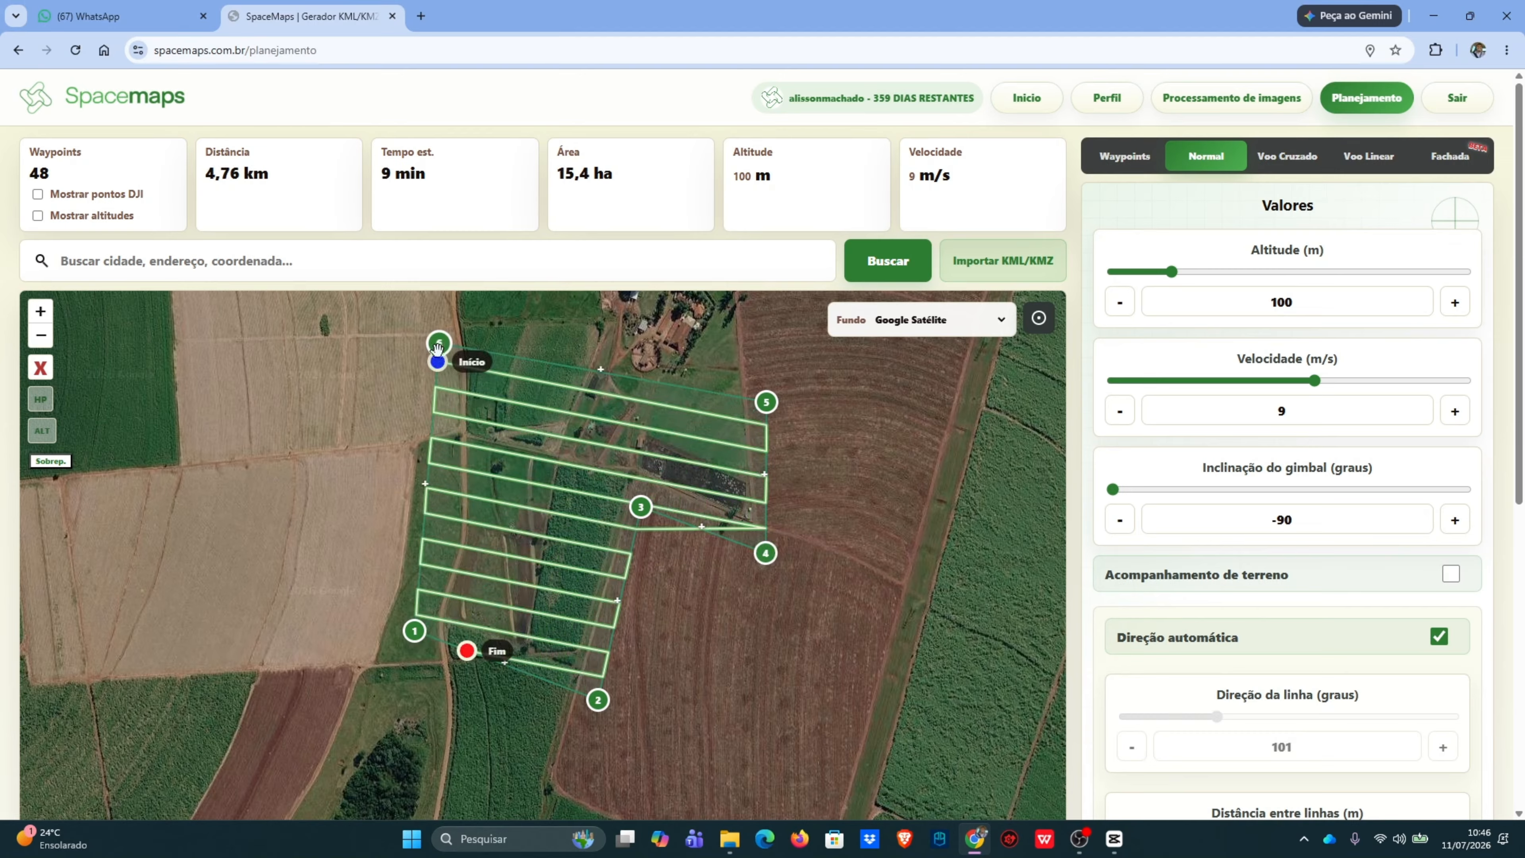
left_click(444, 525)
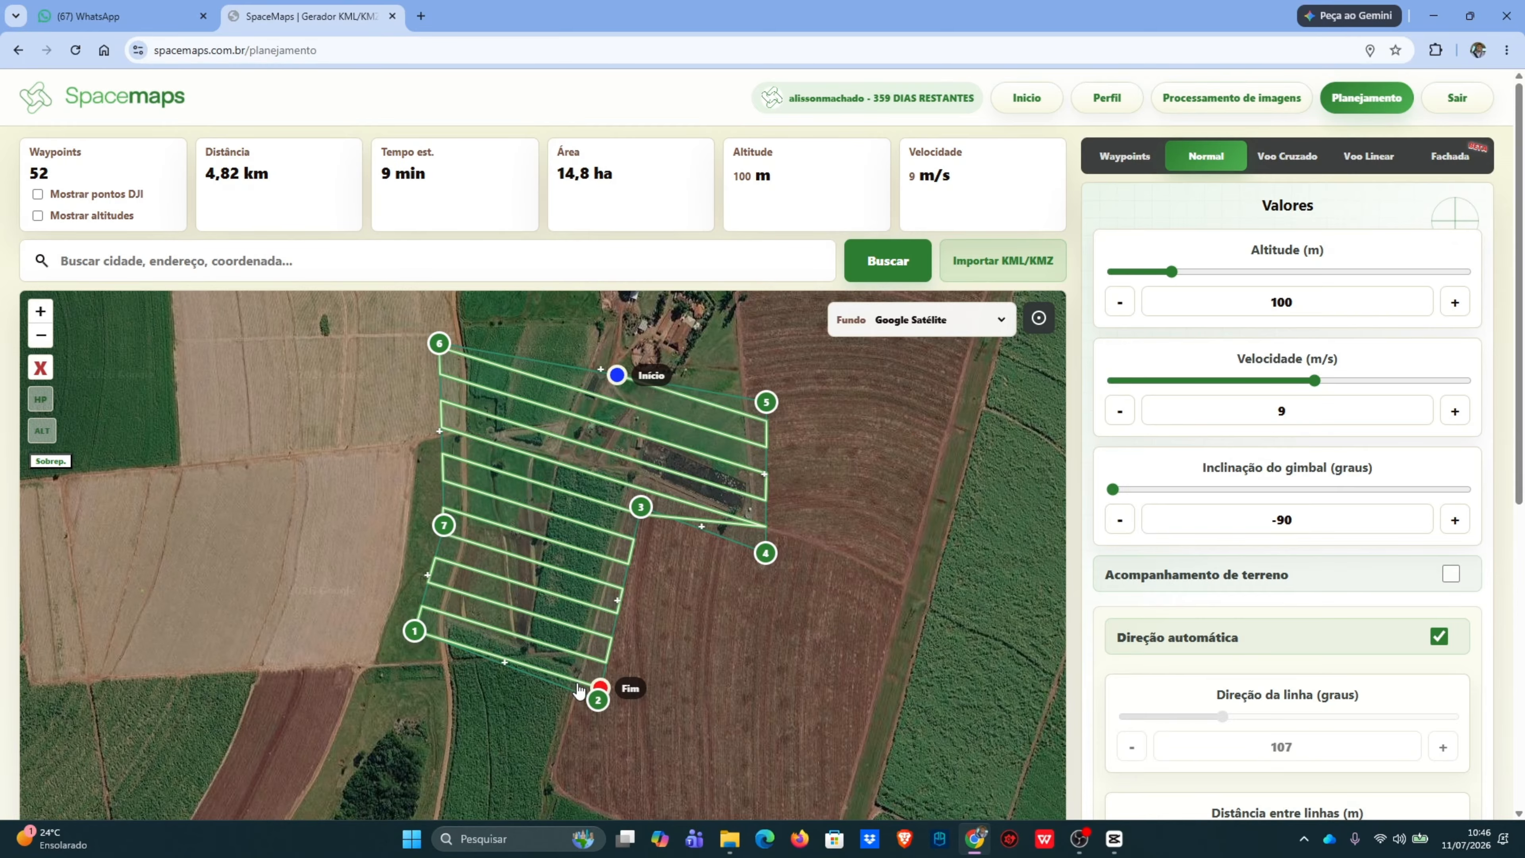
Shift boundary points 3 and 4 of the survey area slightly outward over the ploughed field
scroll(577, 685, "up", 2)
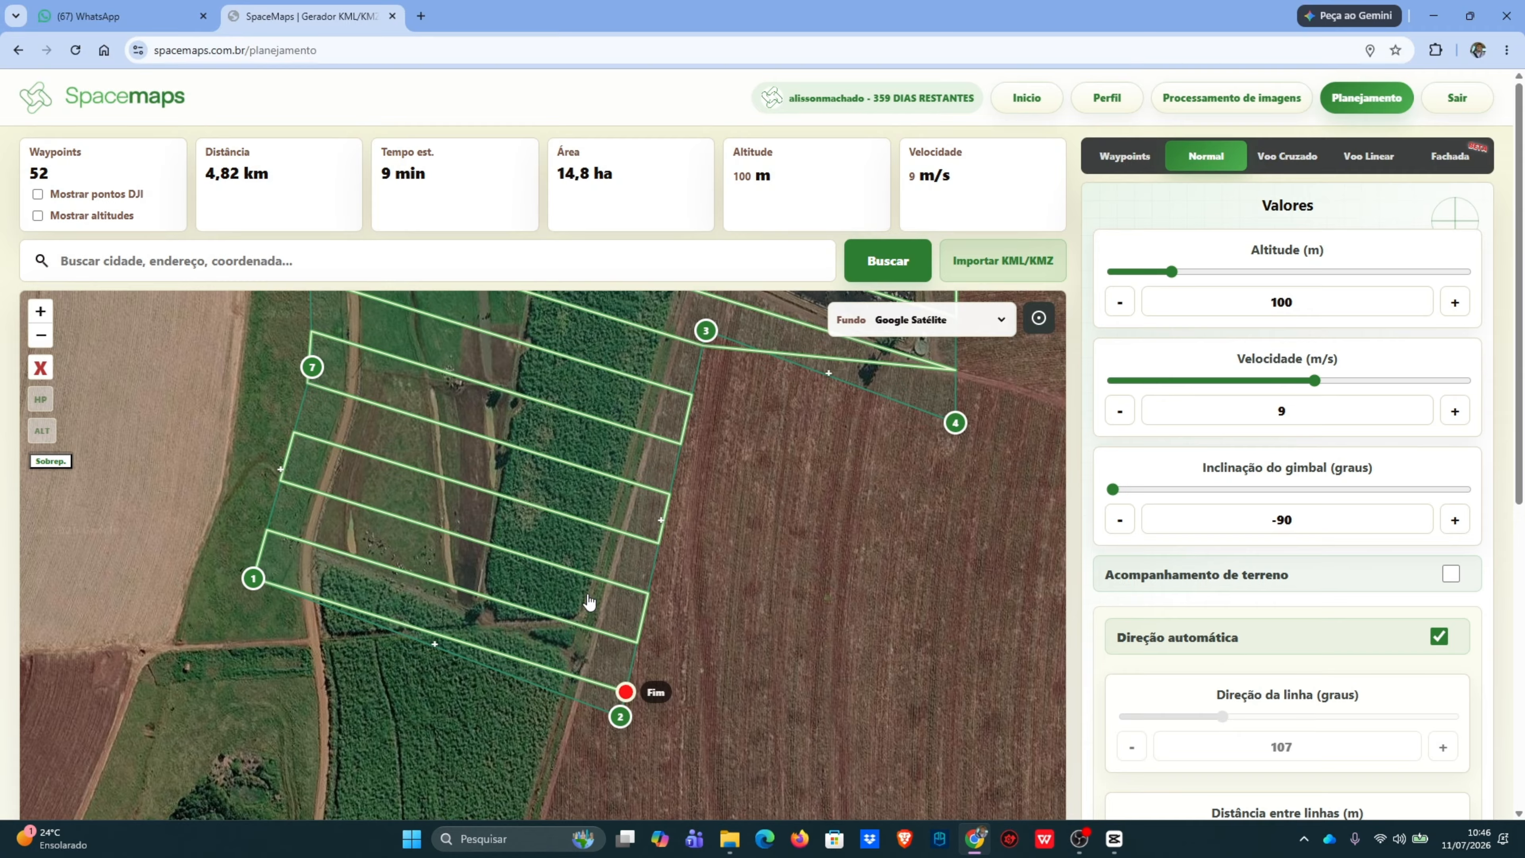
left_click_drag(657, 376, 561, 440)
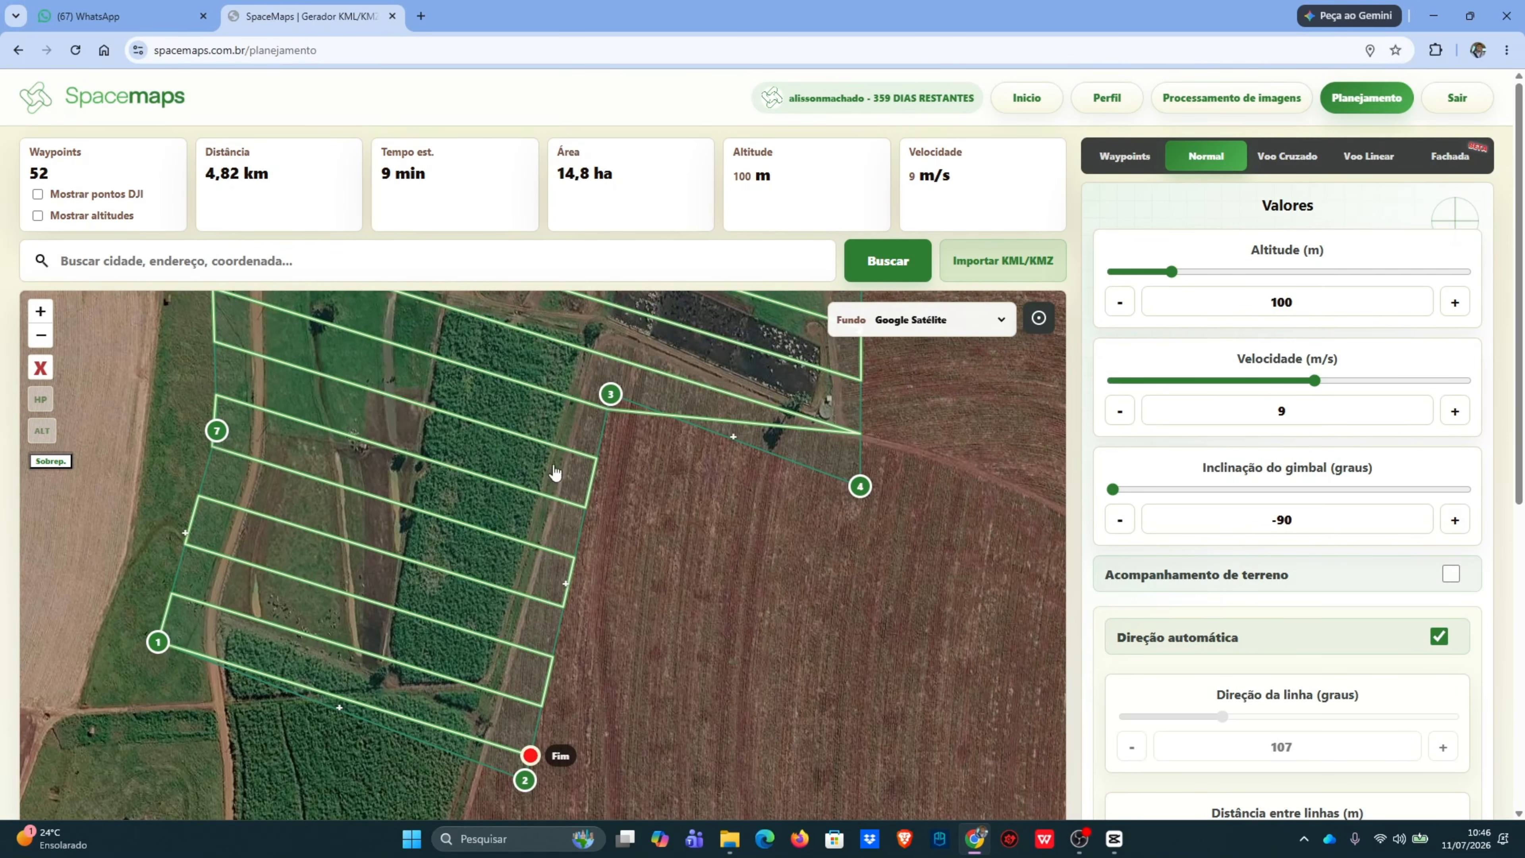
left_click_drag(769, 401, 840, 465)
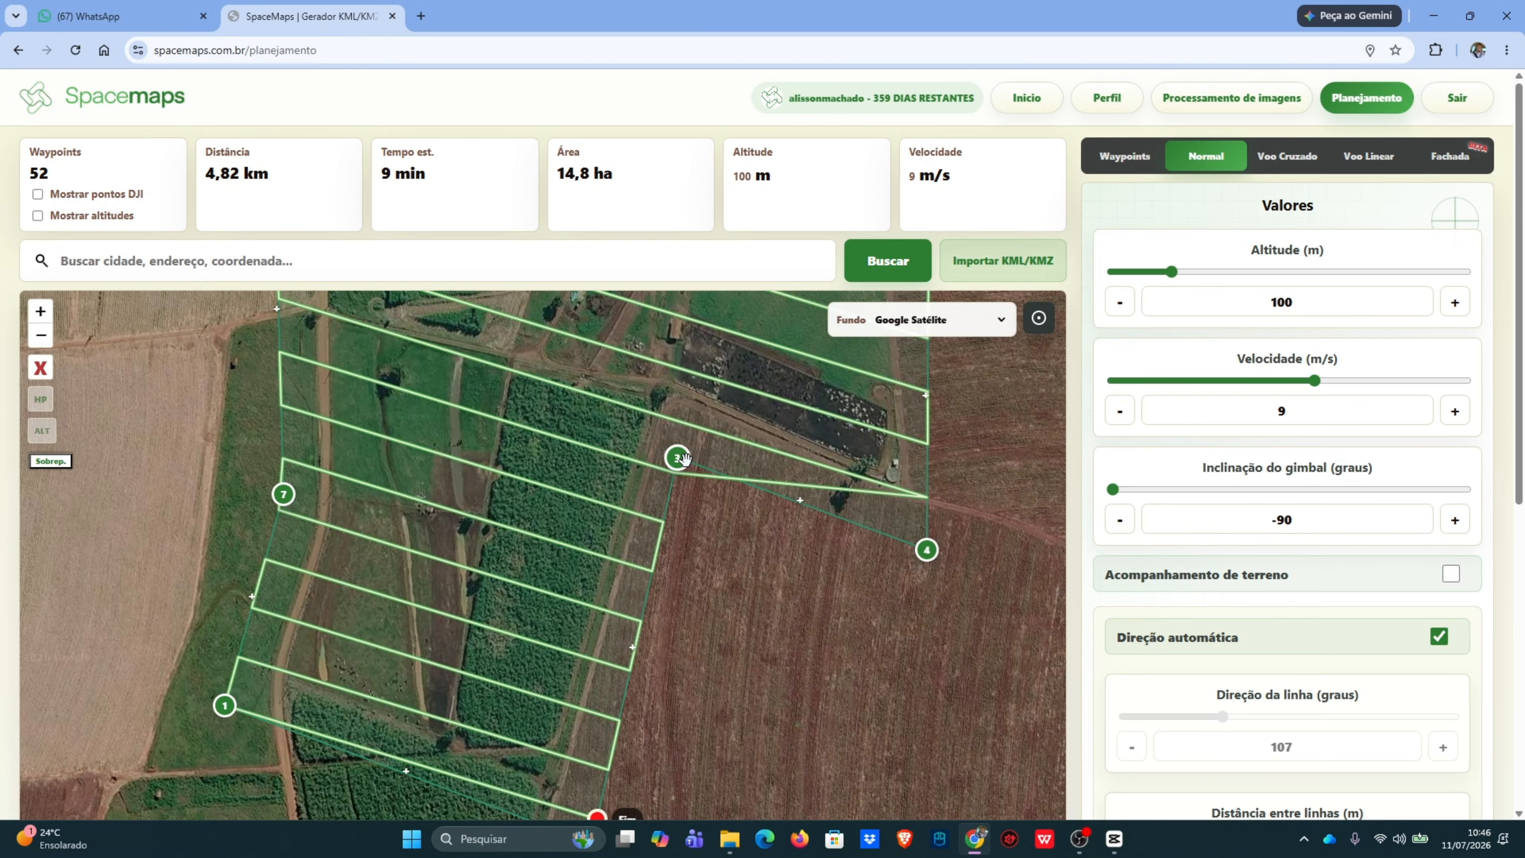
left_click_drag(683, 458, 701, 464)
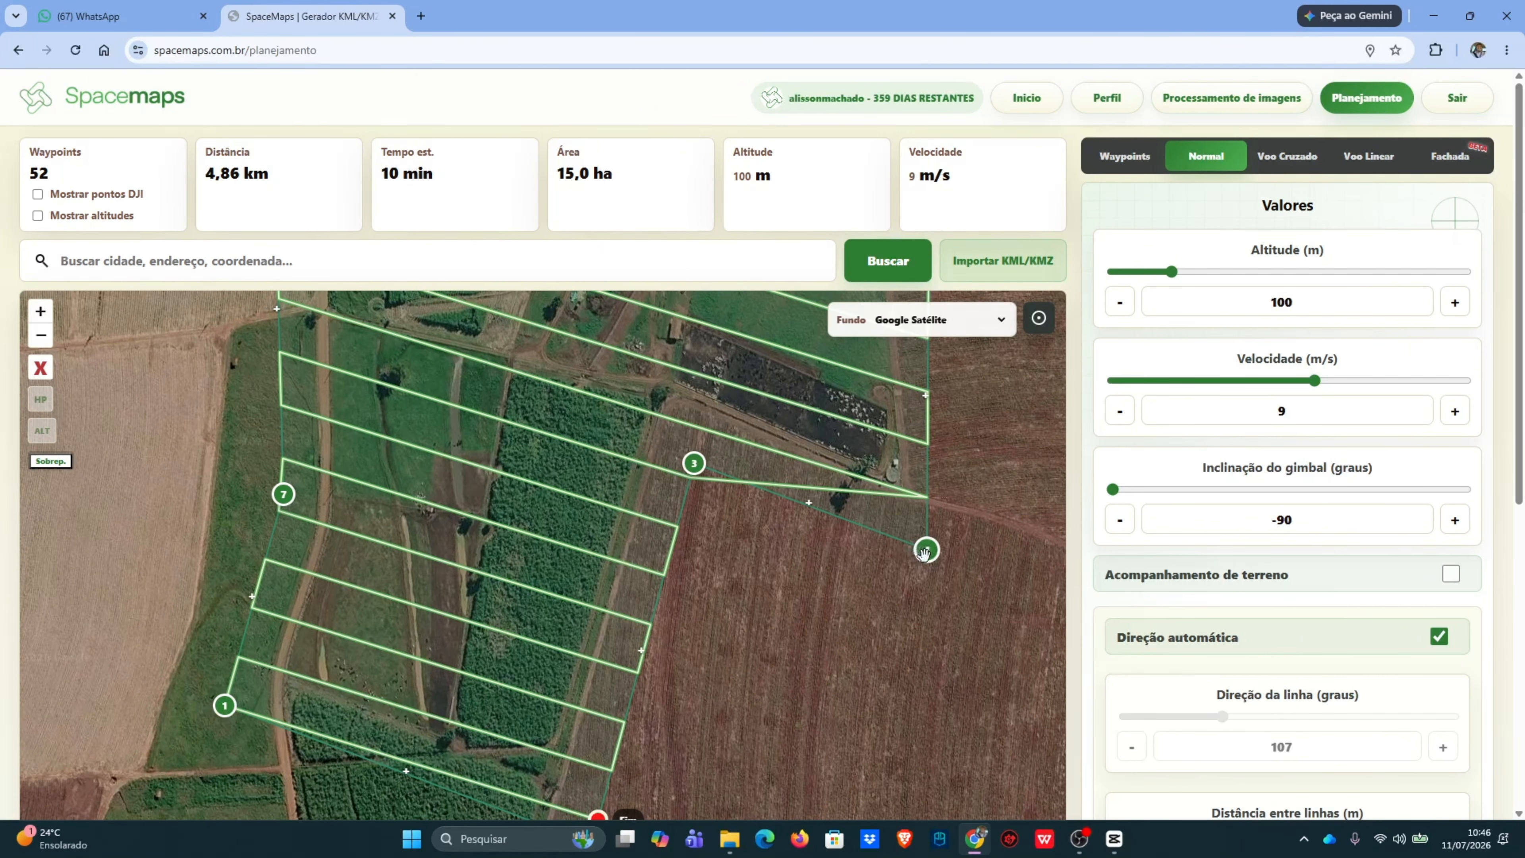
left_click_drag(926, 548, 940, 559)
left_click_drag(948, 487, 916, 561)
Set the survey area's buffer to 57 m and pull points 3 and 4 back to the ploughed field's edge
scroll(1176, 585, "down", 6)
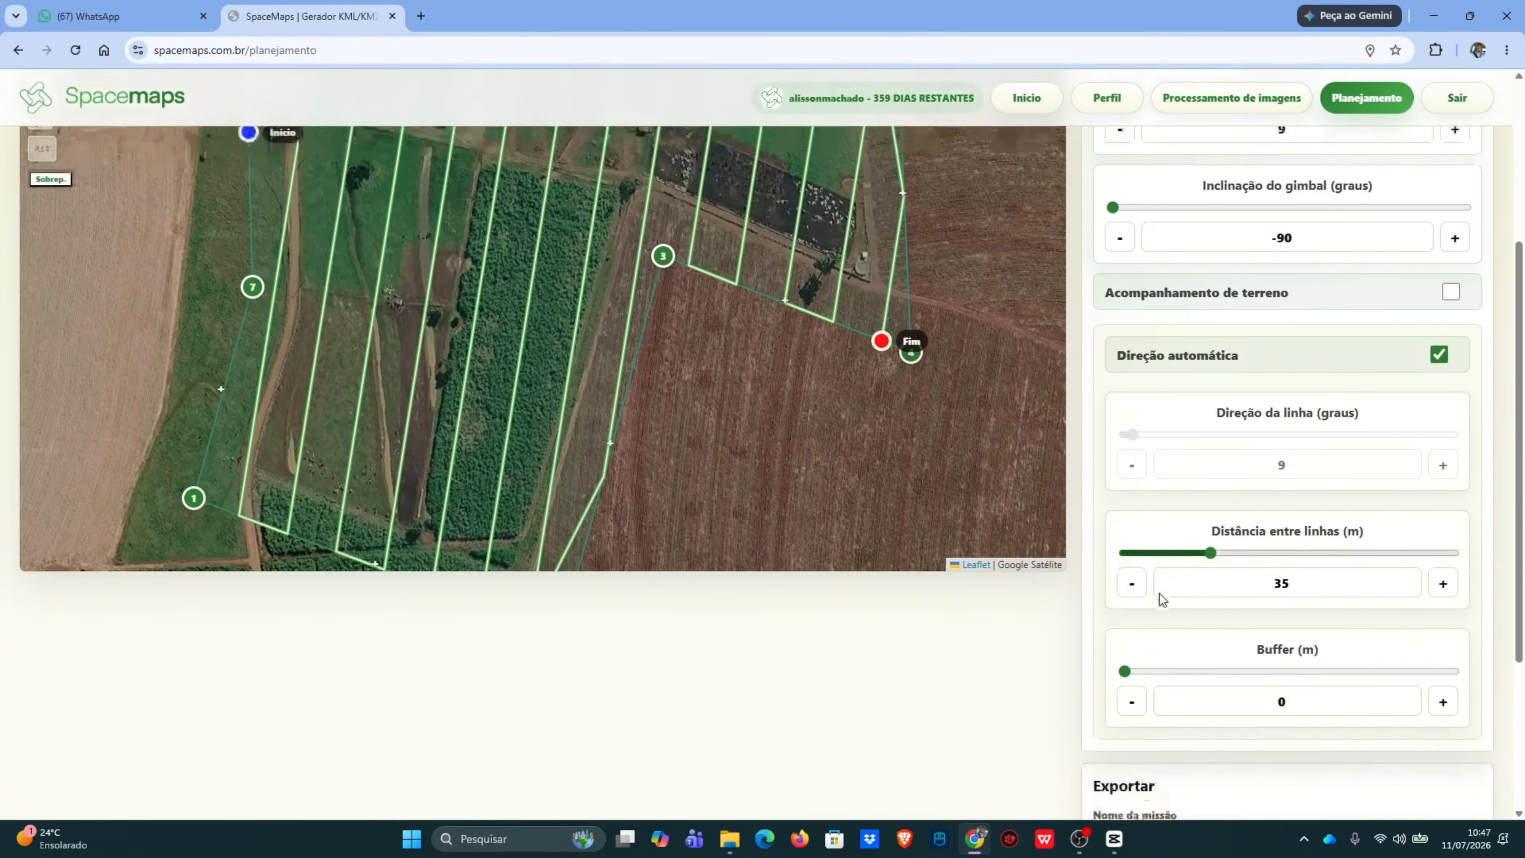
scroll(745, 347, "down", 1)
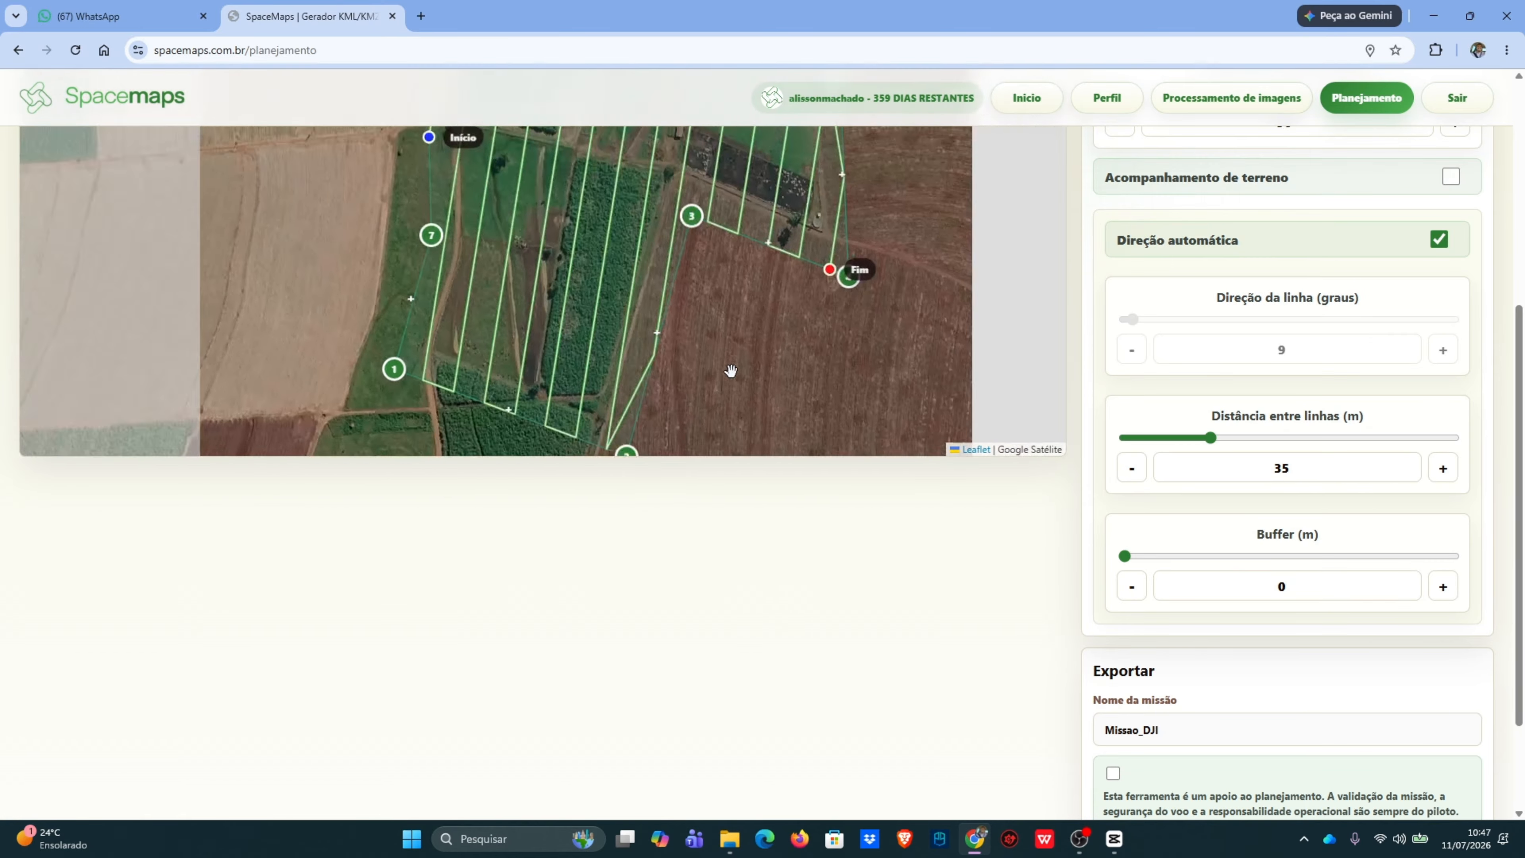
scroll(729, 360, "up", 1)
left_click_drag(1125, 557, 1189, 564)
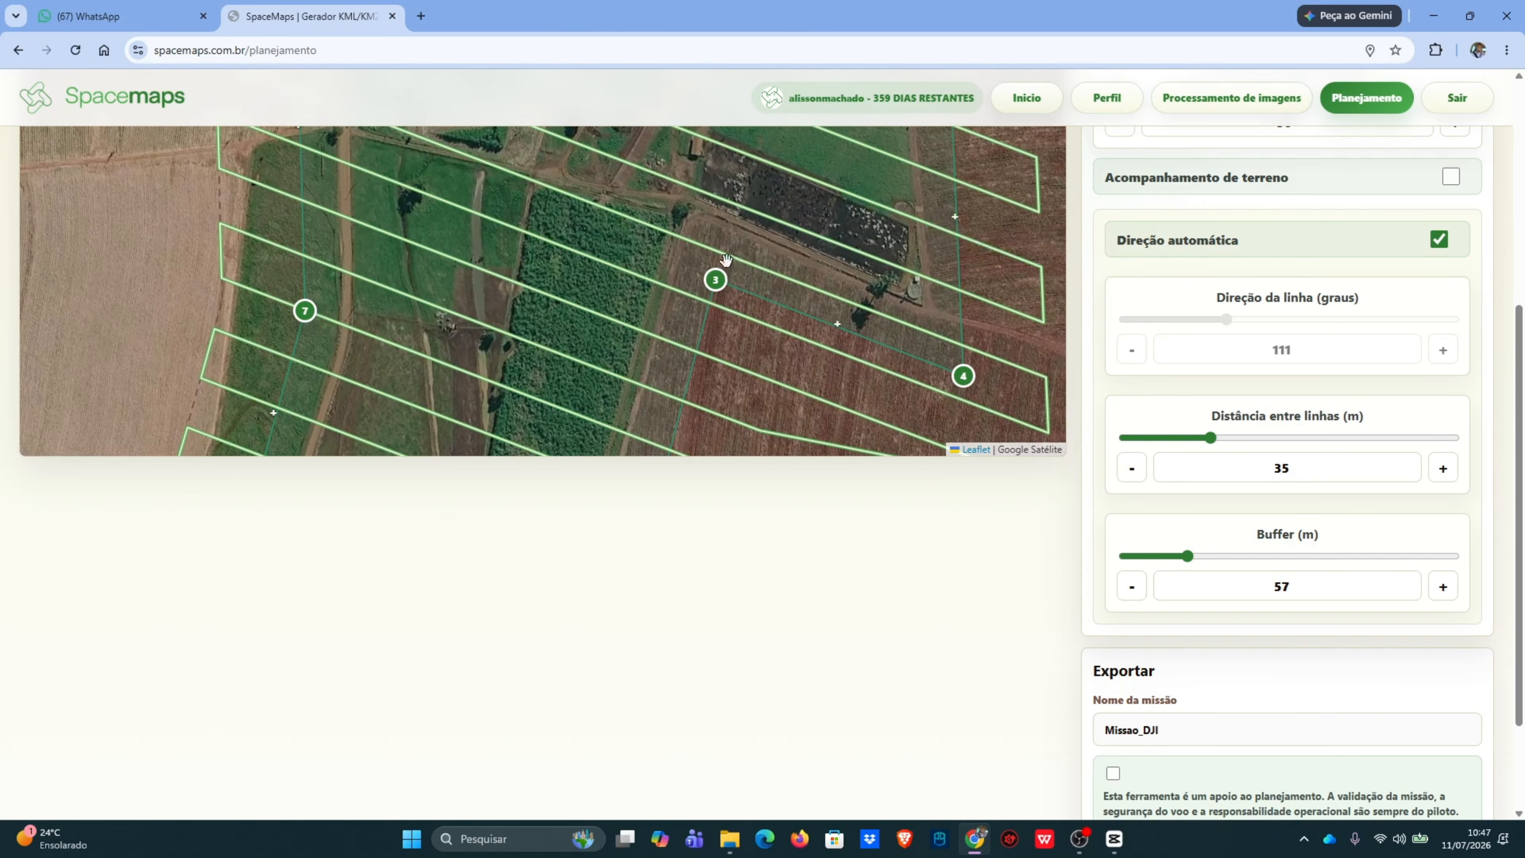
left_click_drag(716, 279, 688, 200)
left_click_drag(977, 385, 926, 302)
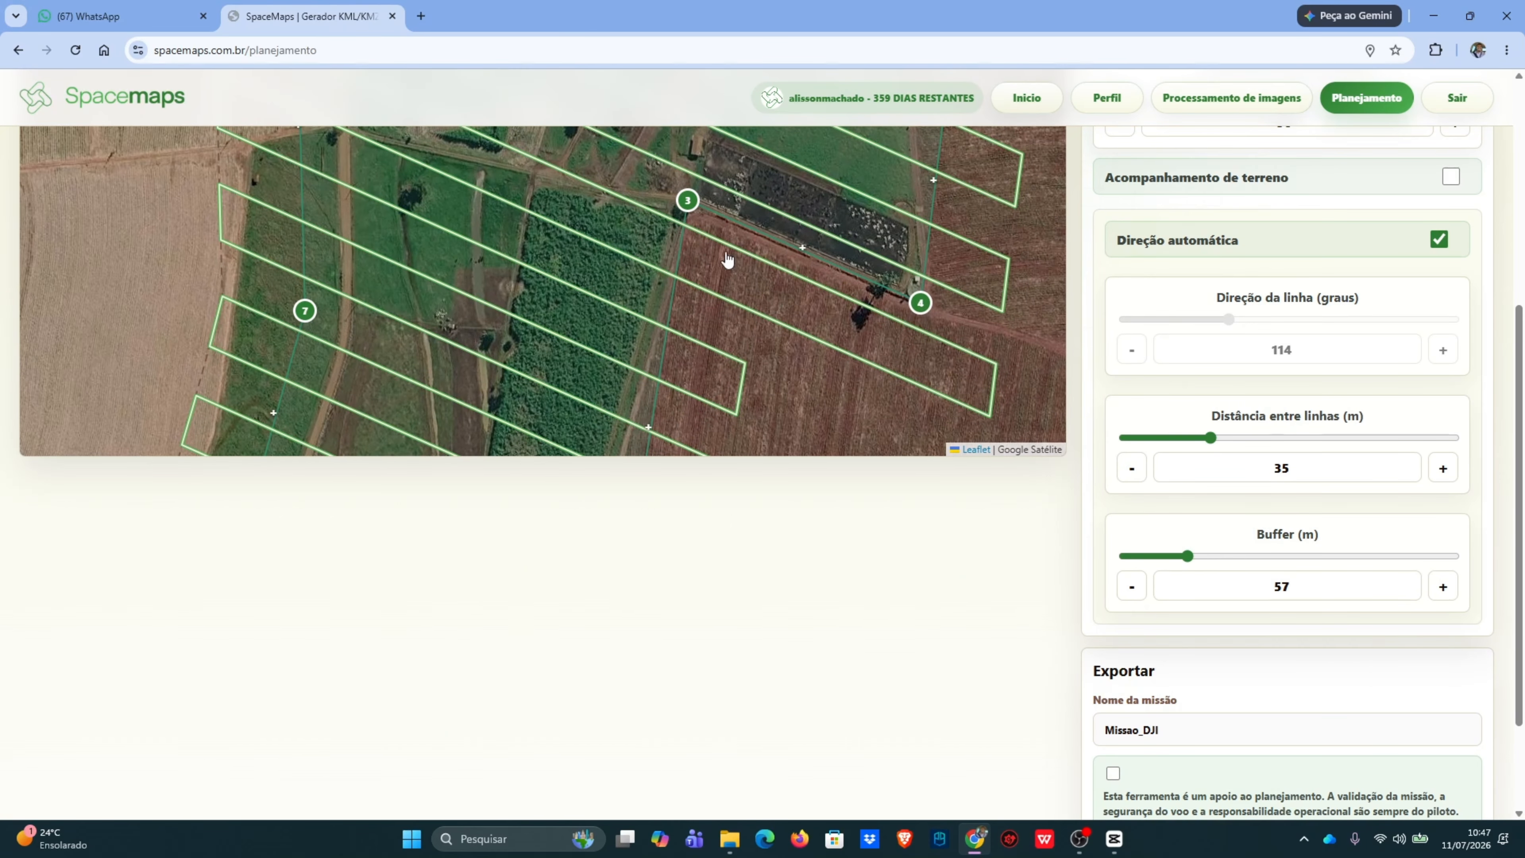
Widen the buffer around the survey area further, and reset it to 0 m
scroll(676, 252, "down", 1)
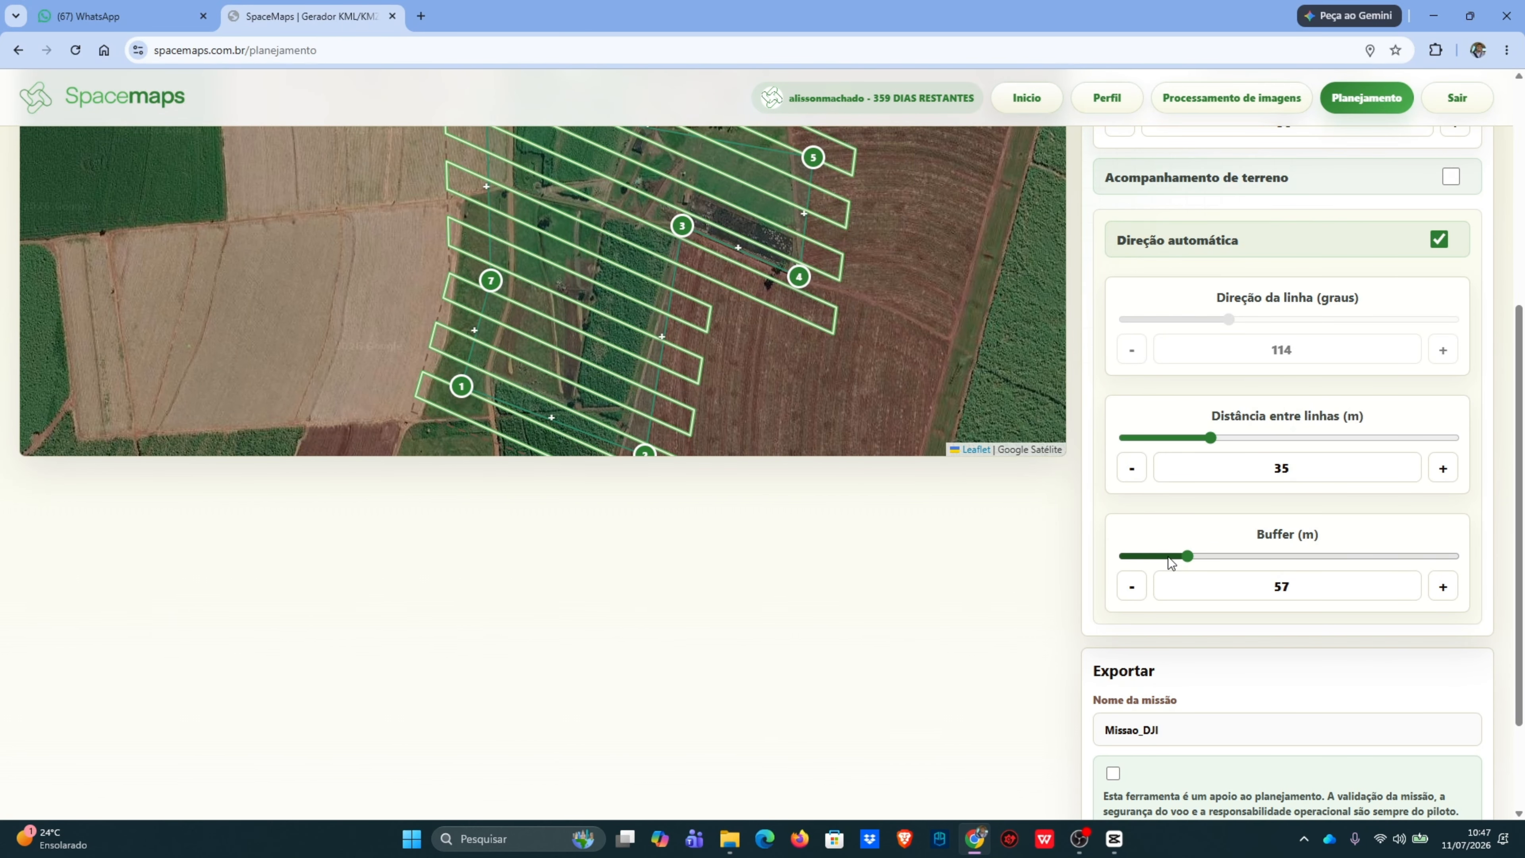
left_click_drag(1189, 557, 1216, 556)
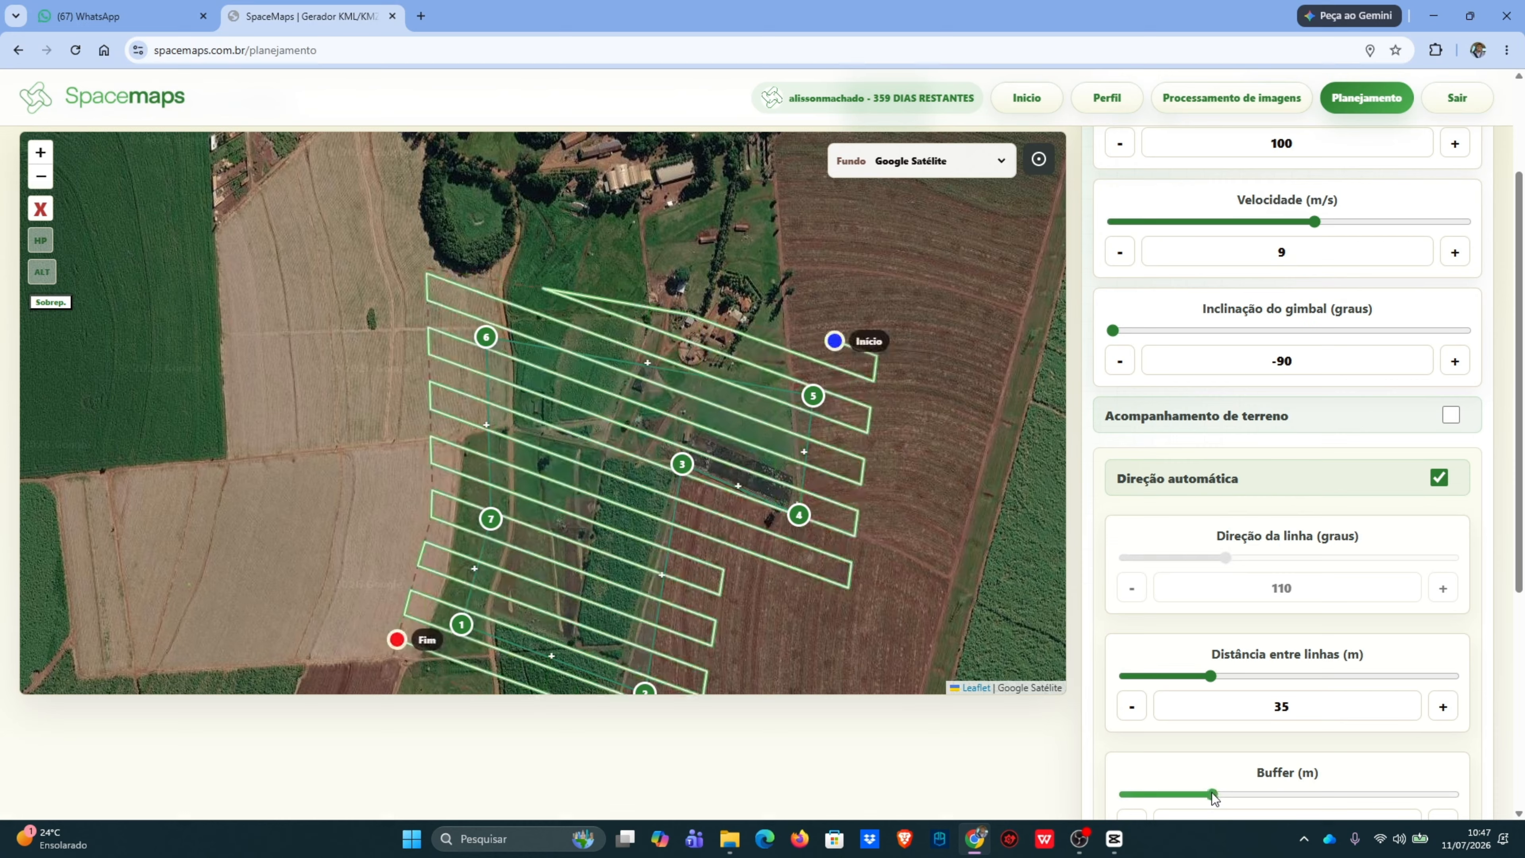
left_click_drag(1215, 795, 1125, 793)
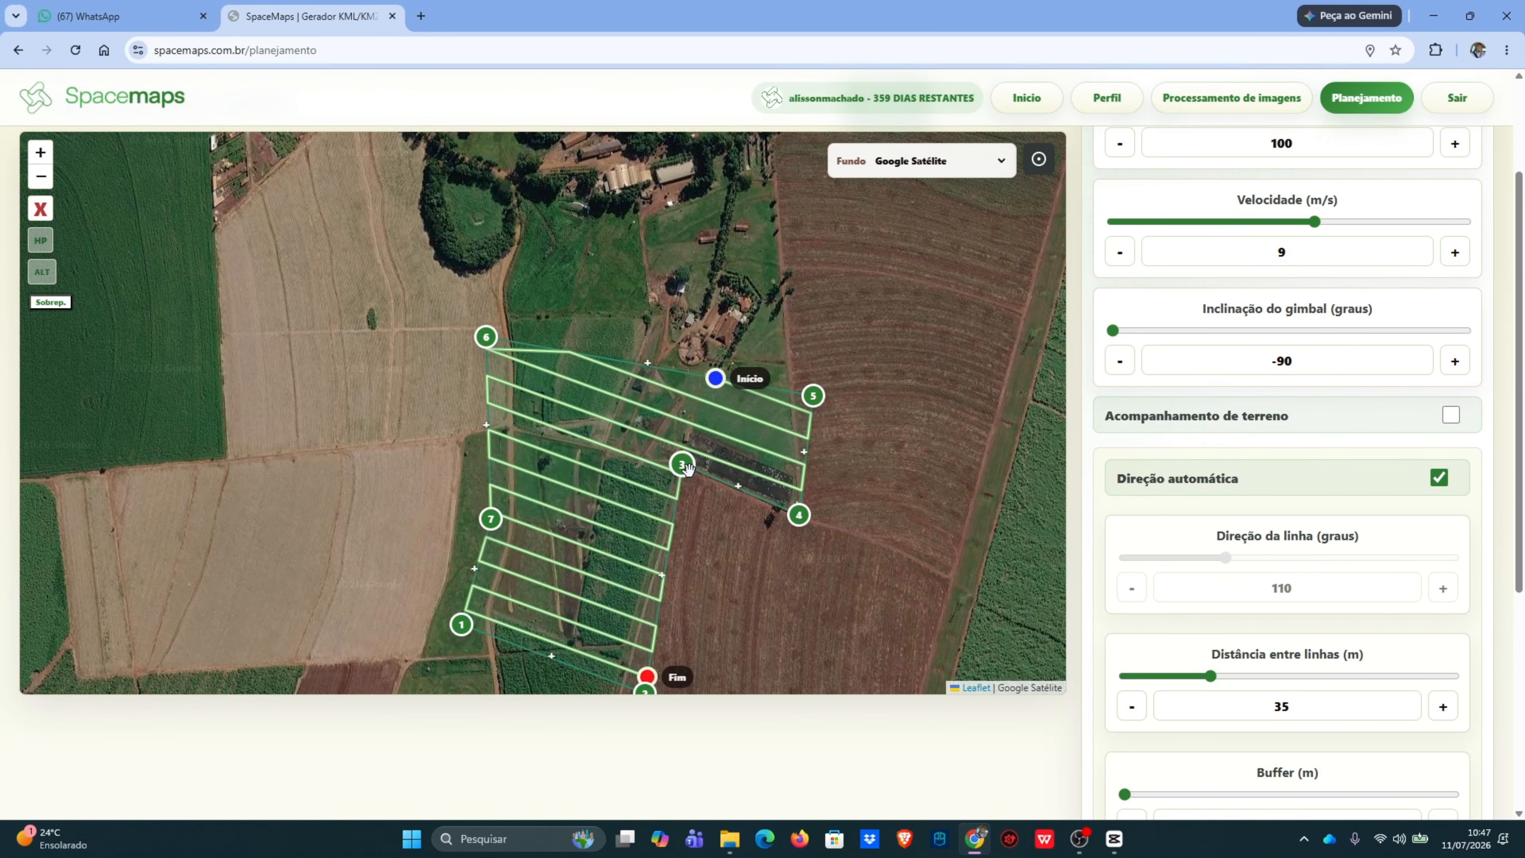
Move points 3 to 6 outward and add two boundary points beyond the area's edge near the farm buildings
left_click_drag(682, 464, 700, 500)
left_click_drag(800, 516, 819, 554)
left_click_drag(814, 396, 817, 373)
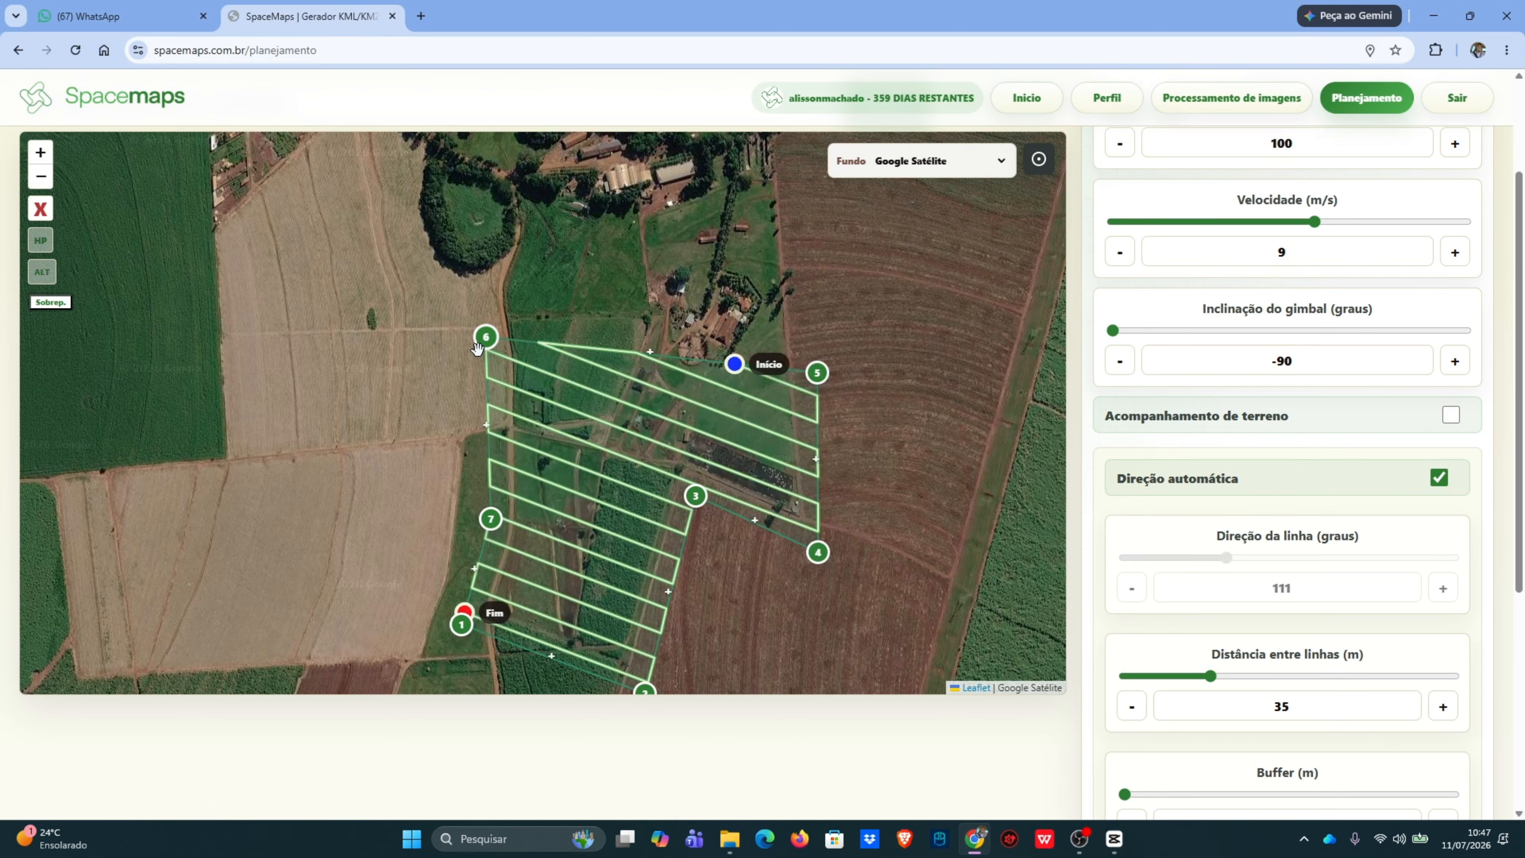
left_click_drag(493, 336, 485, 311)
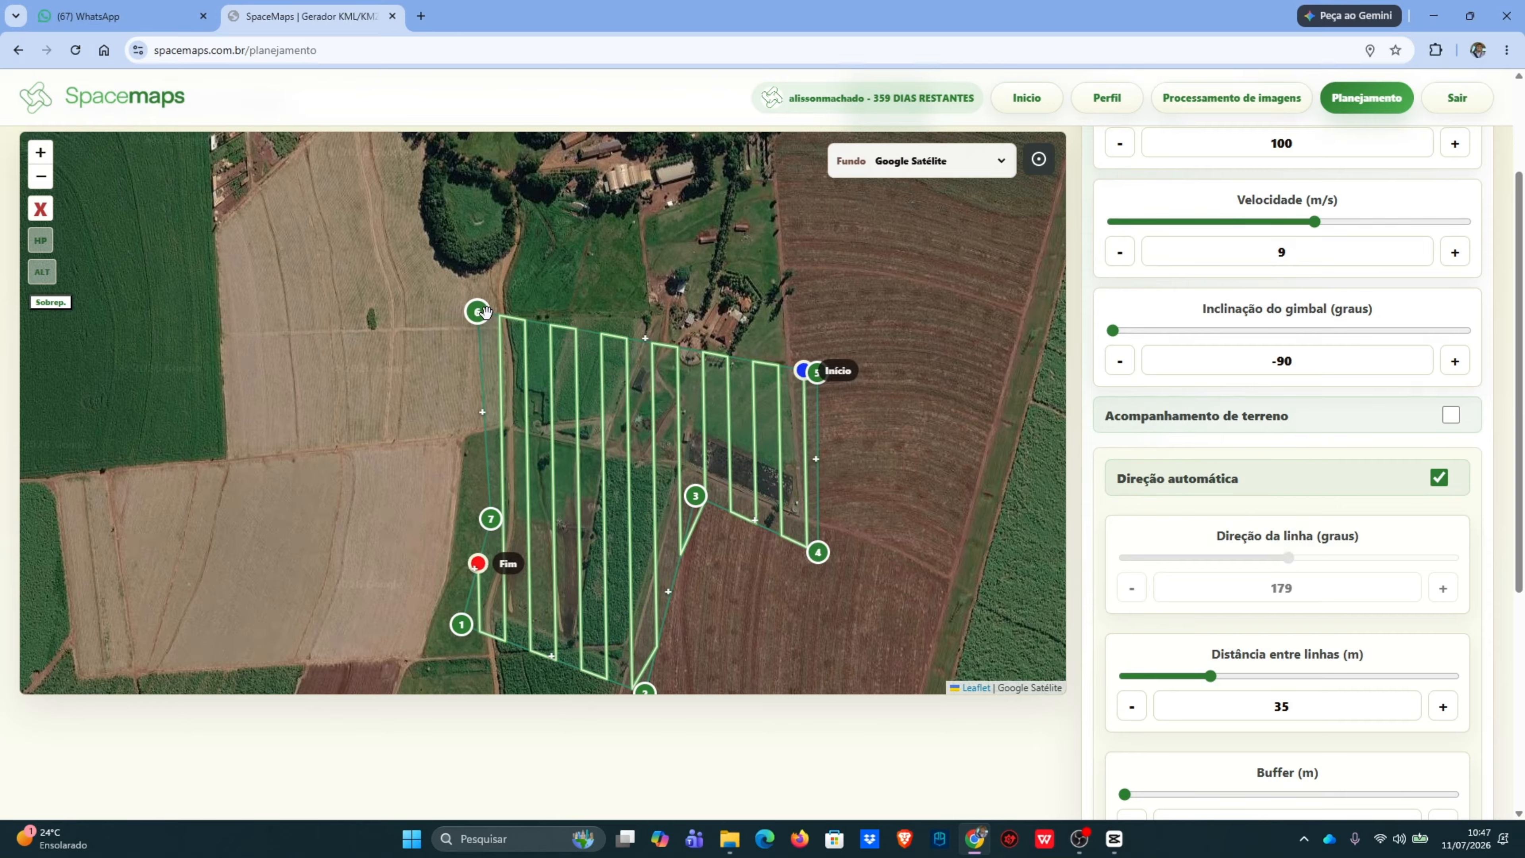
left_click(539, 283)
left_click(664, 261)
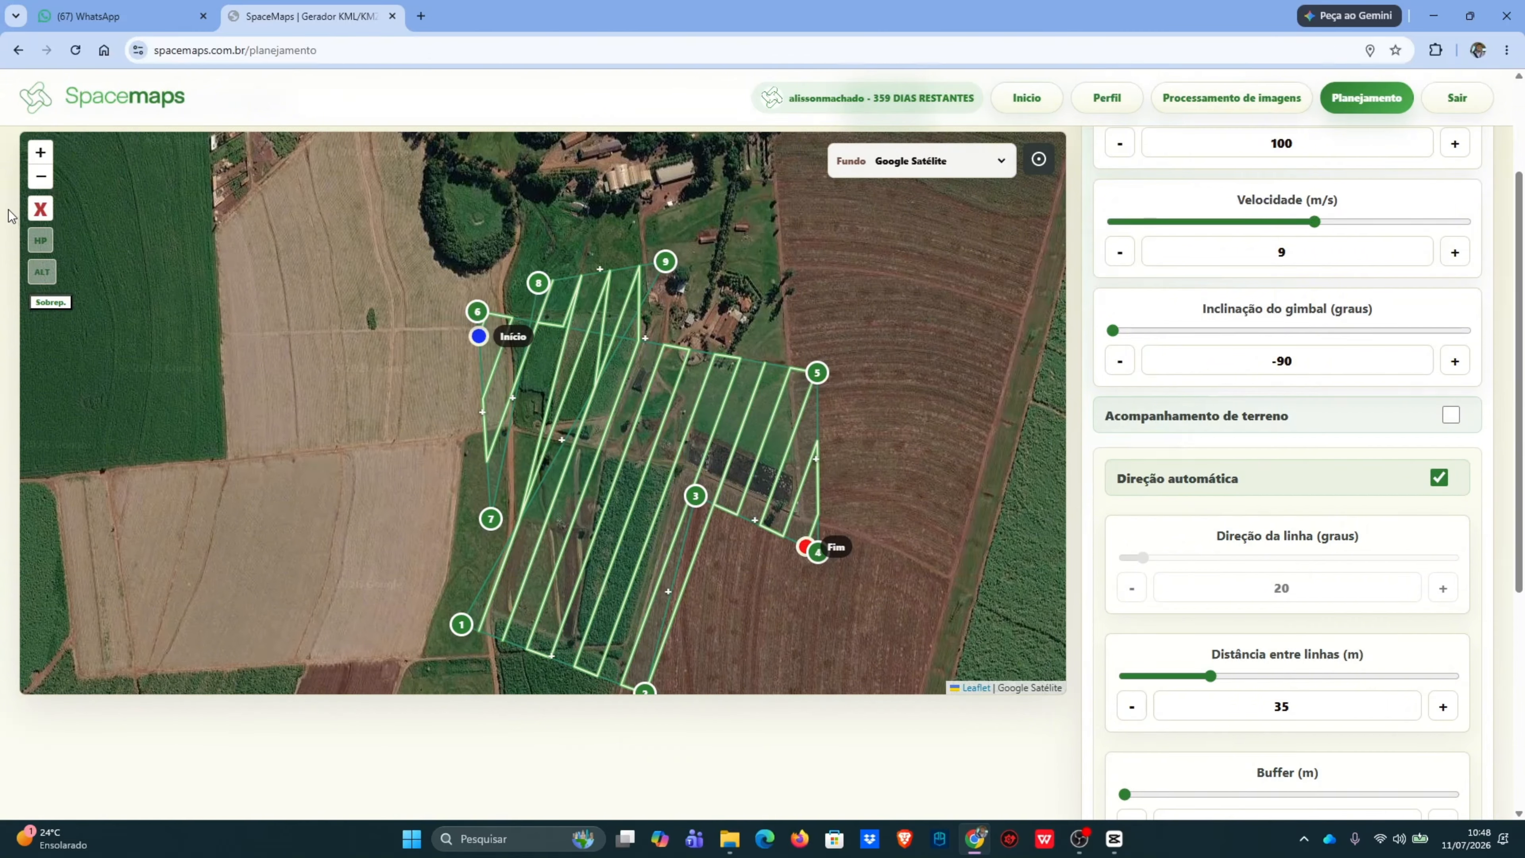
Clear the survey area and outline a new eight-point one of about 17.4 ha over the same fields
left_click(40, 208)
left_click(481, 321)
left_click(485, 493)
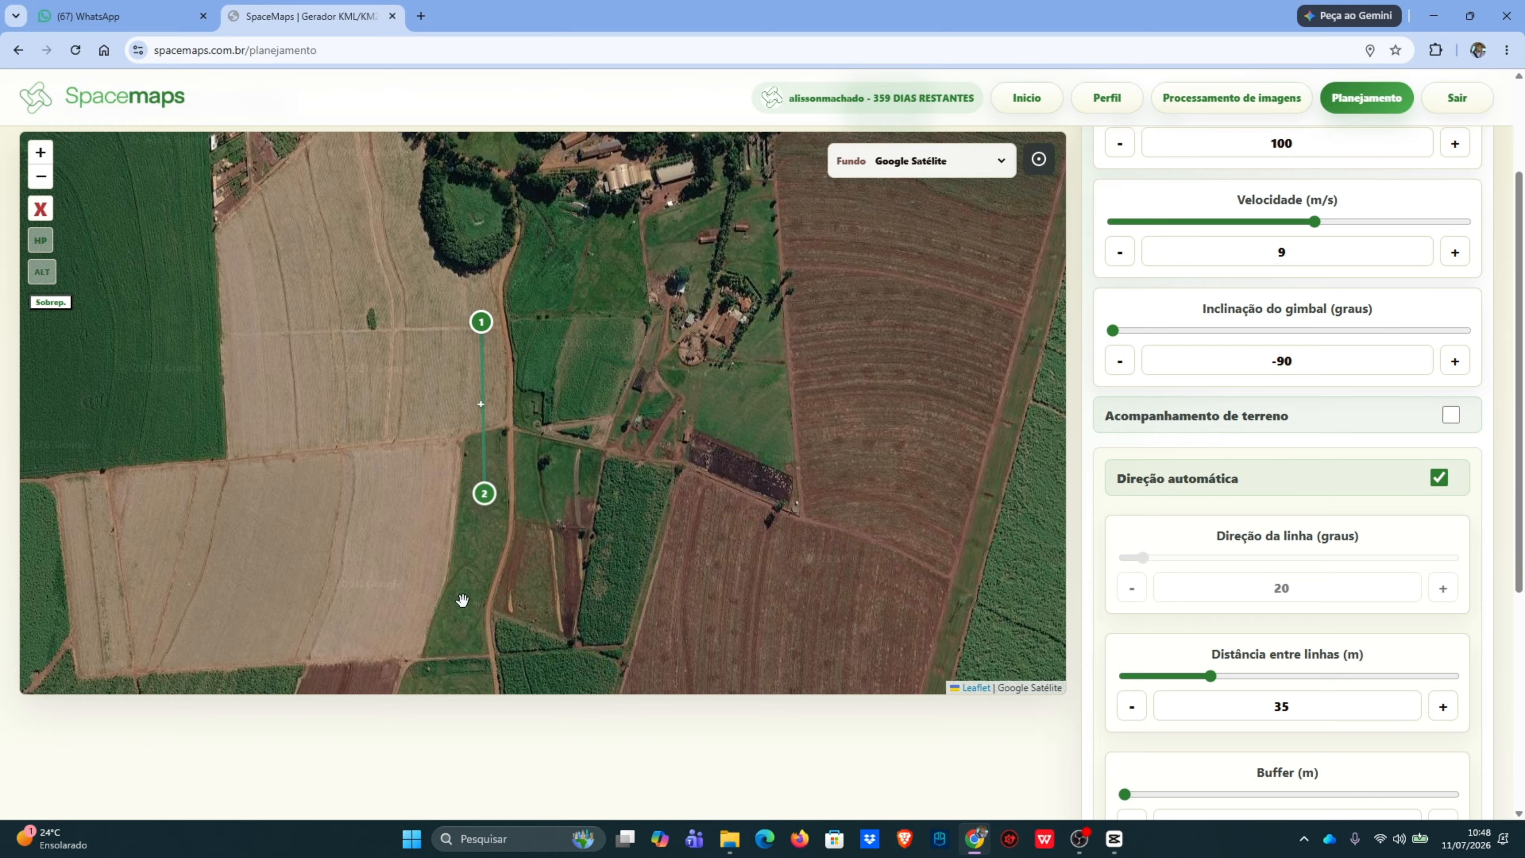
left_click(453, 627)
left_click(638, 690)
left_click(701, 506)
left_click(816, 547)
left_click(826, 395)
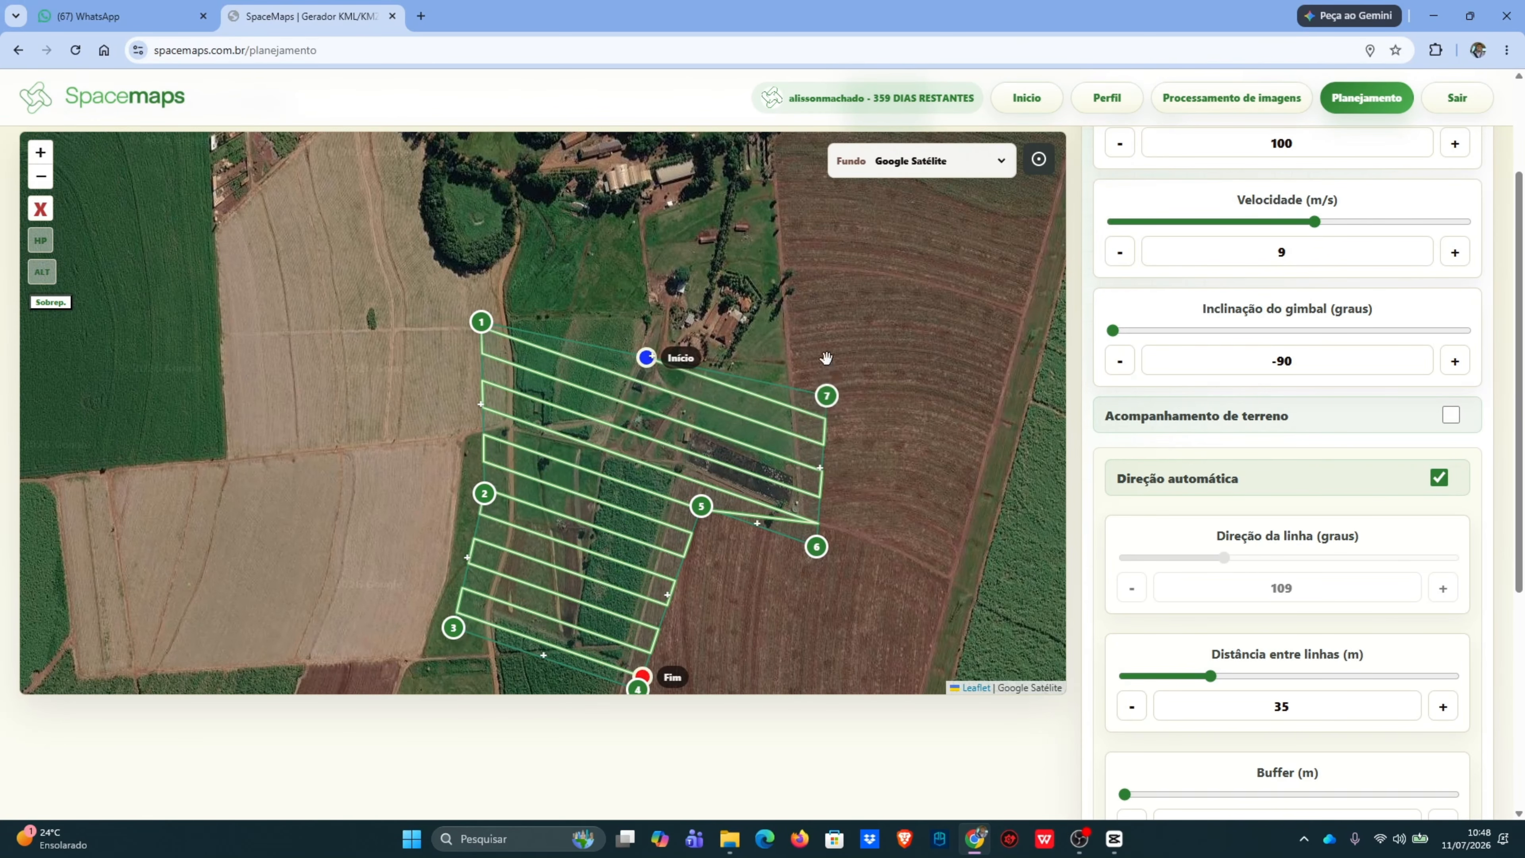
left_click(826, 358)
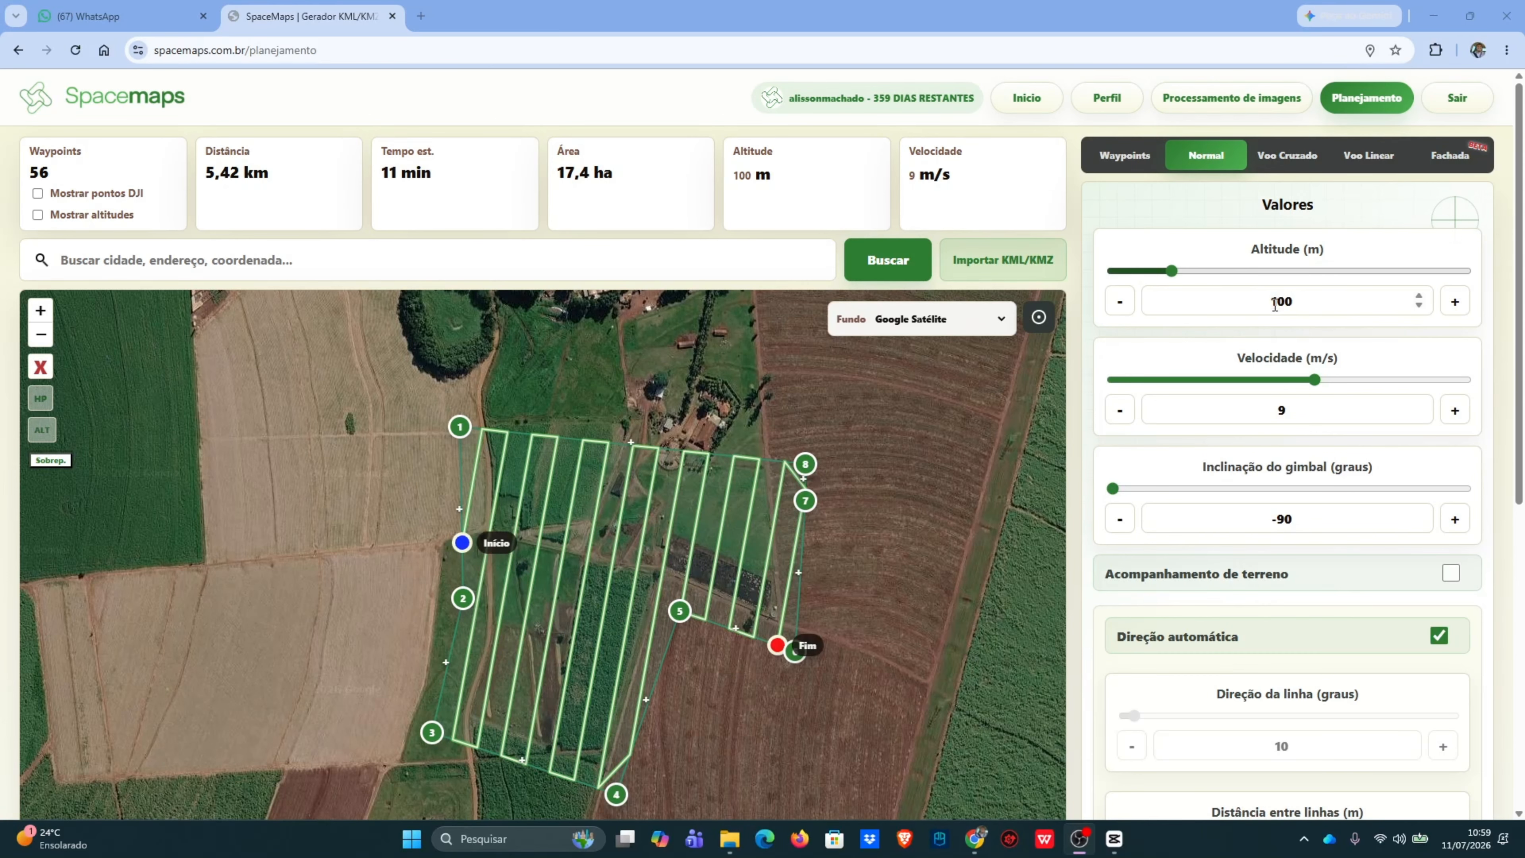
Uncheck and re-accept the pilot responsibility notice in the mission's export options
scroll(1275, 361, "down", 6)
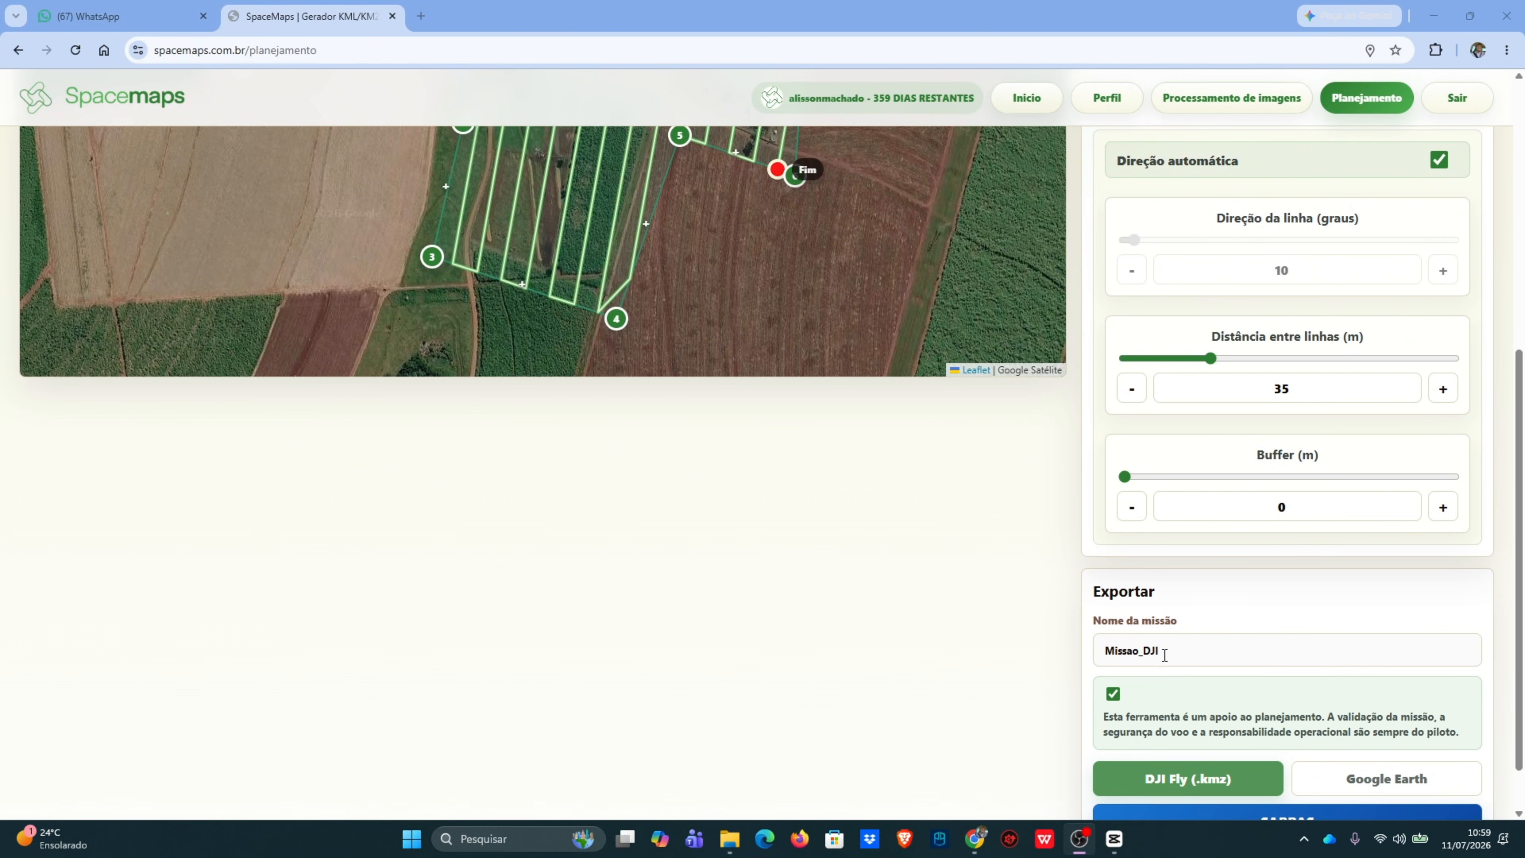
left_click(1160, 715)
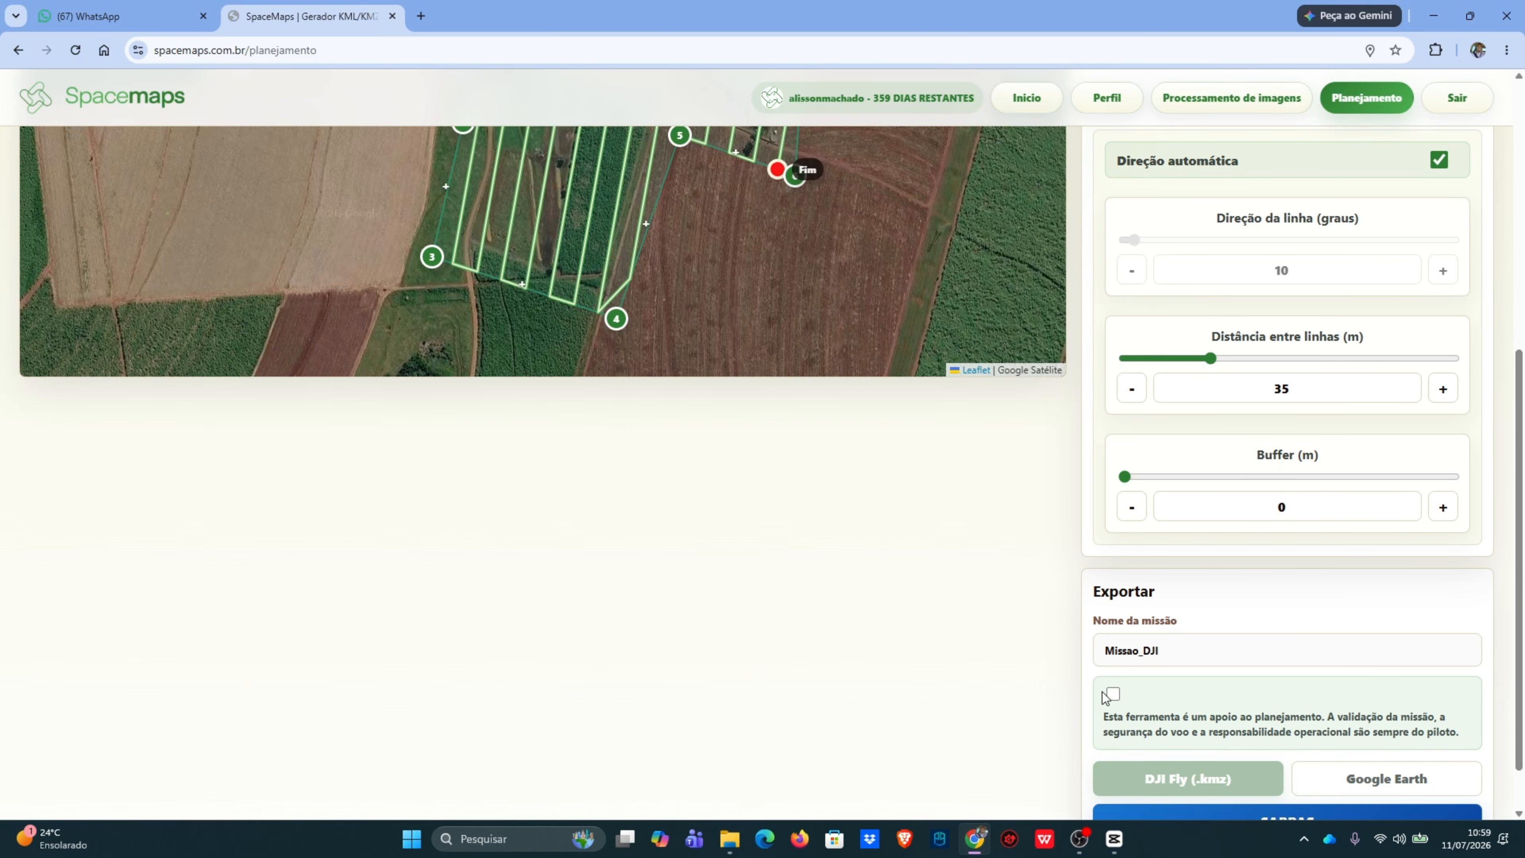
left_click(1114, 695)
Open the SARPAS site from the export options and return to the SpaceMaps flight planning page
scroll(1117, 694, "down", 1)
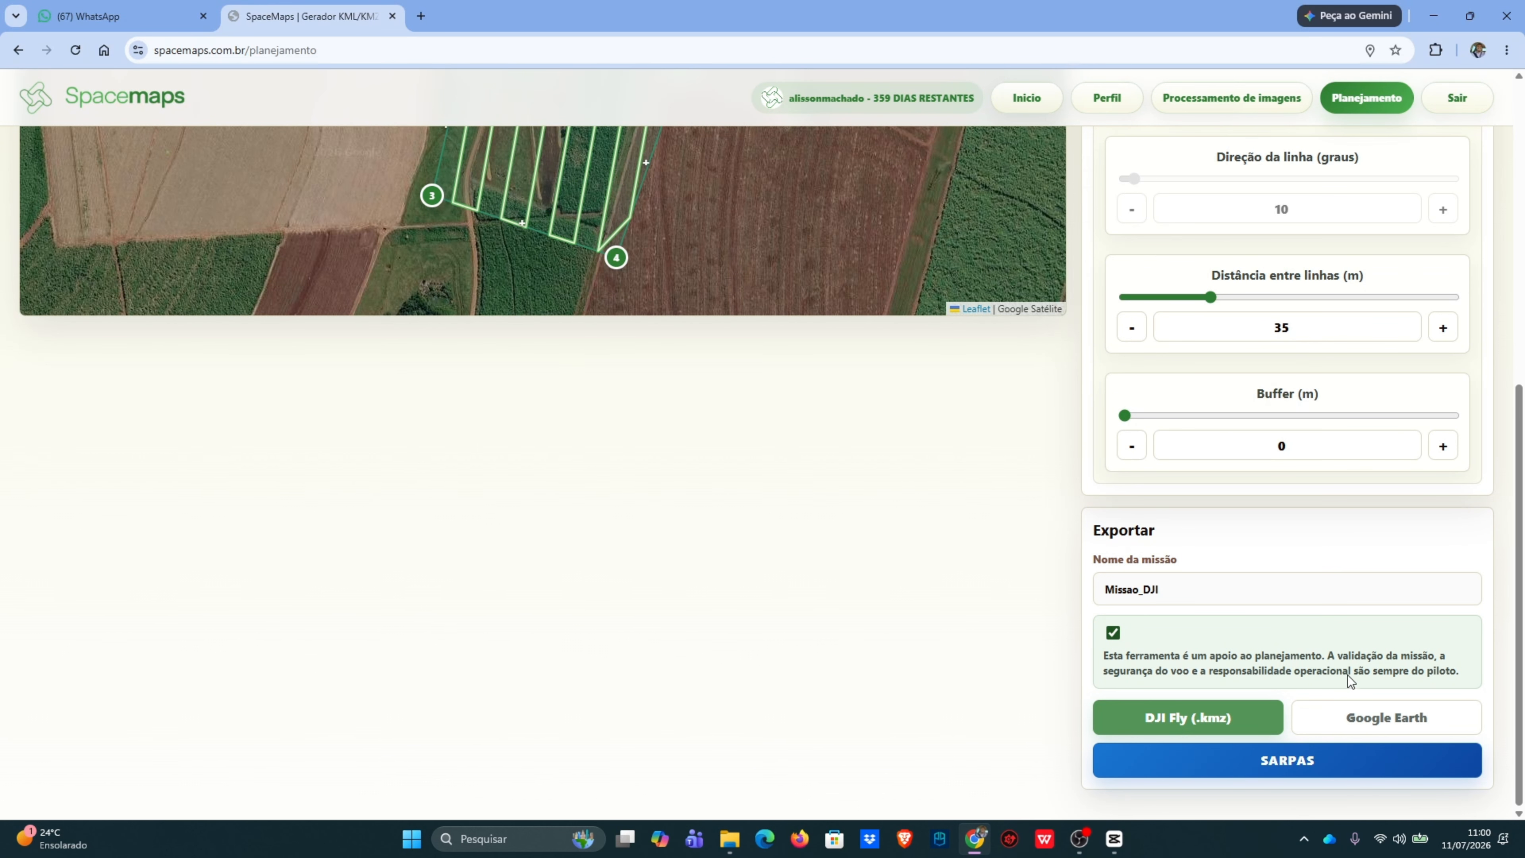
left_click(1322, 751)
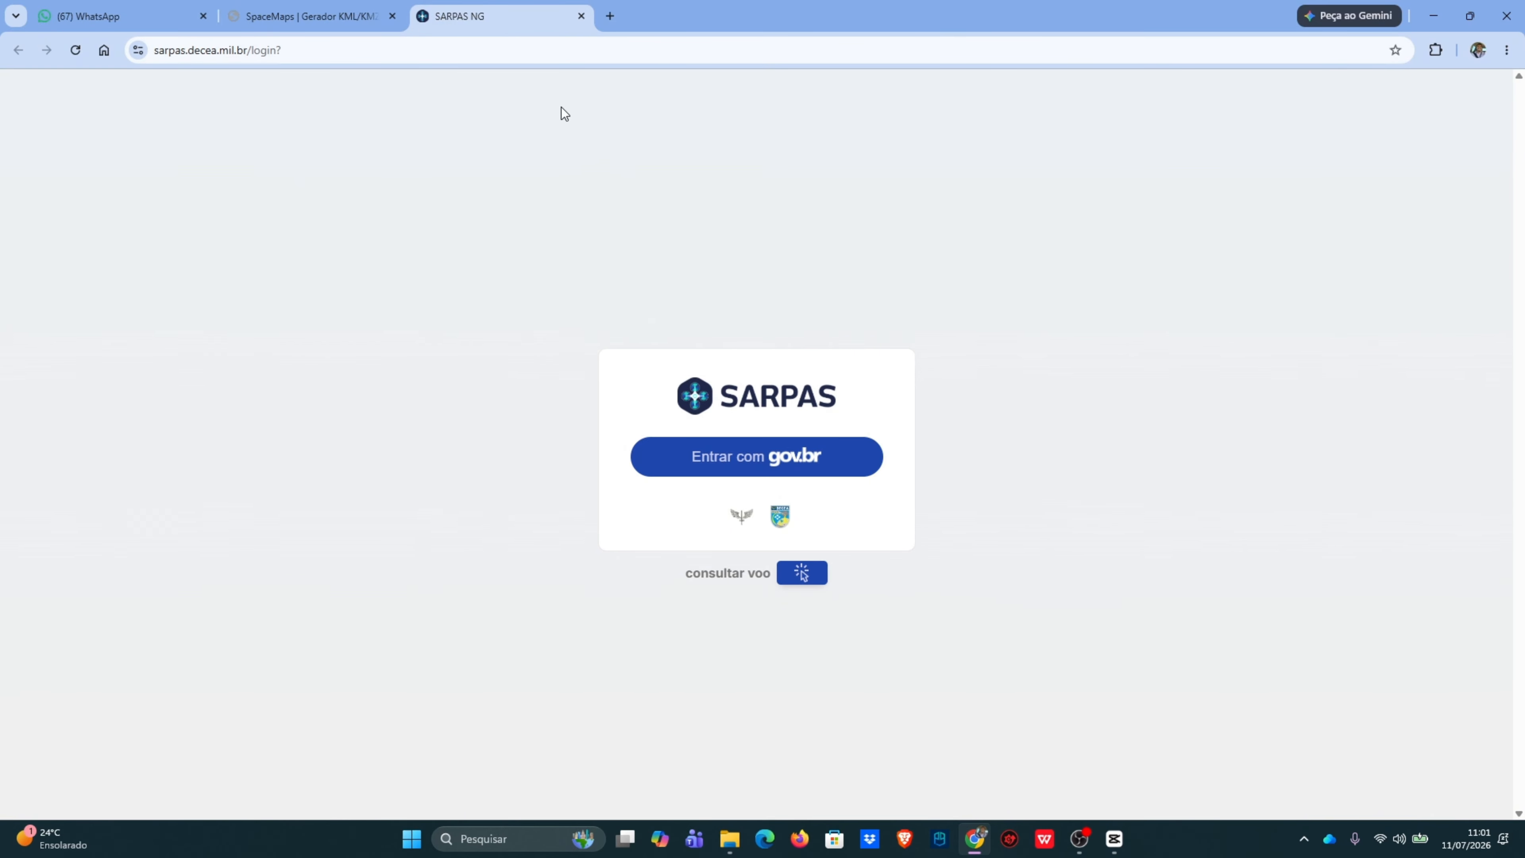
left_click(381, 7)
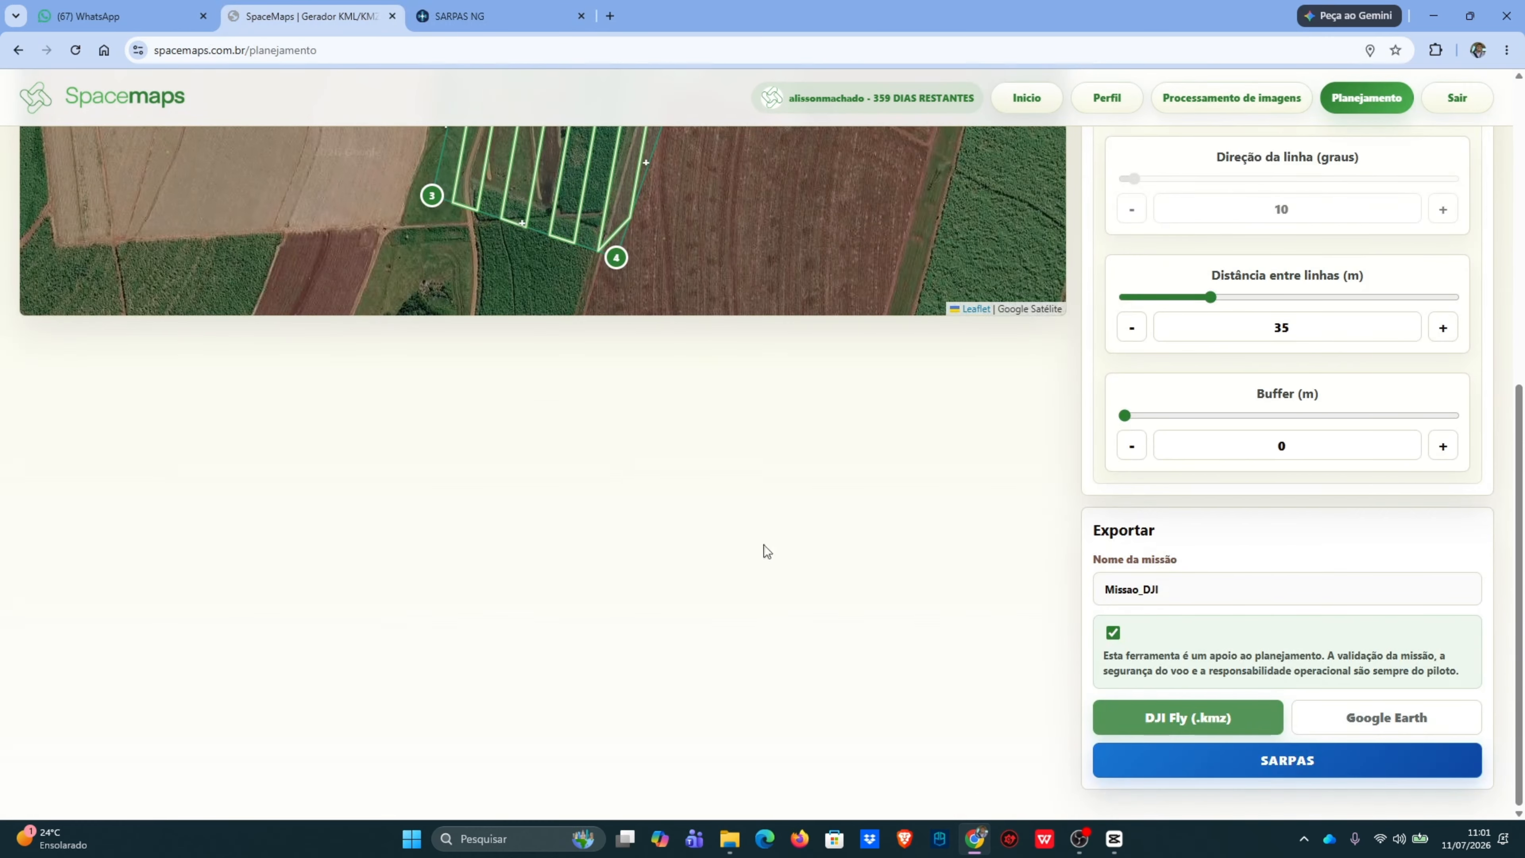
Set the mission's flight speed to 8 m/s
scroll(1070, 612, "up", 5)
scroll(1084, 542, "up", 3)
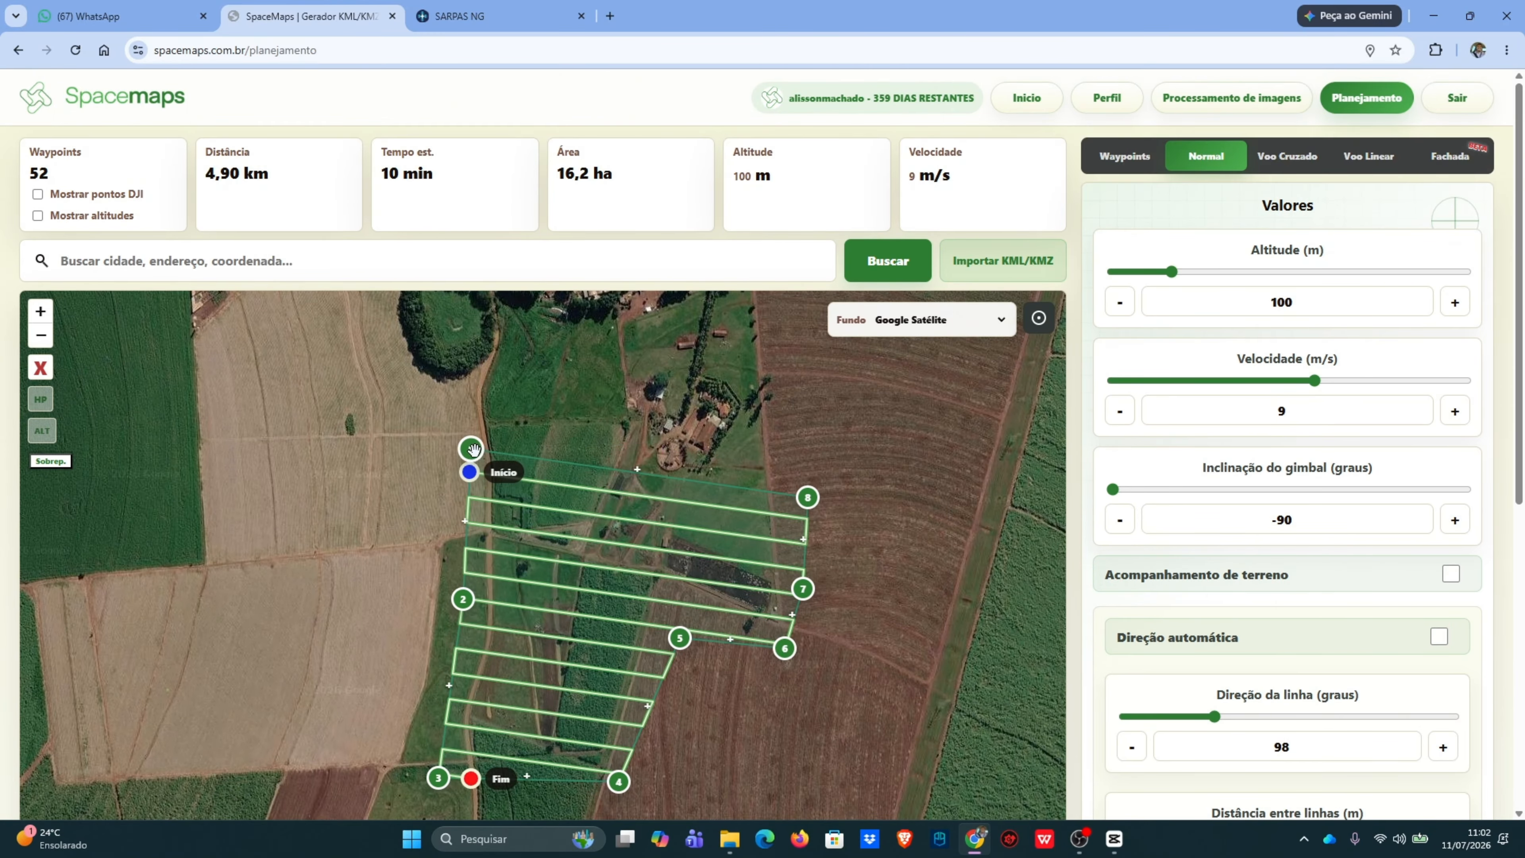
left_click(1220, 411)
key("Down")
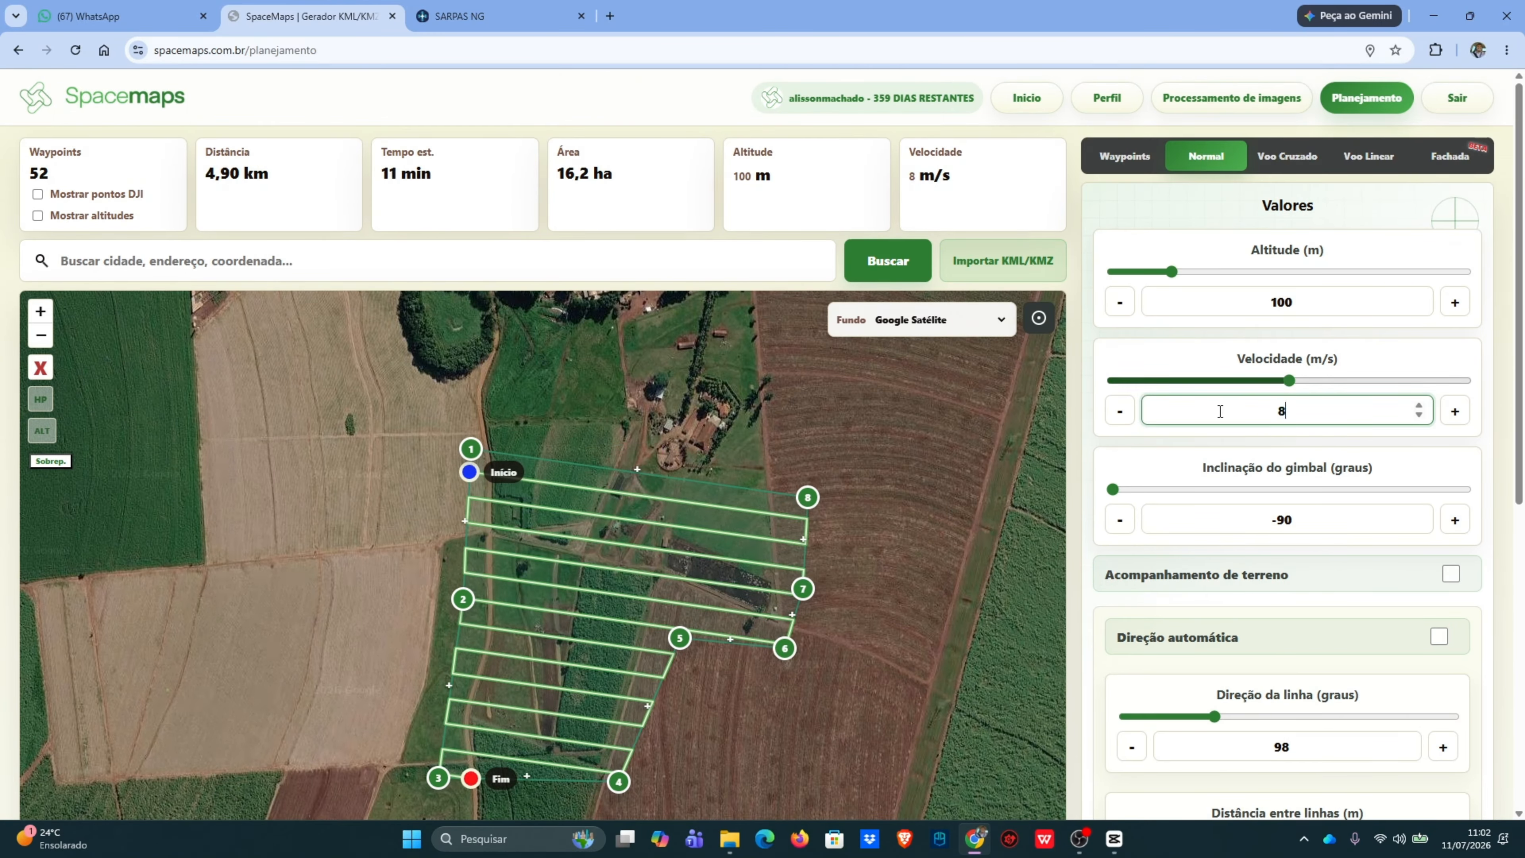
Open the overlap table and highlight the 100 m flight height row with 35 m line spacing under 75 x 75
scroll(1220, 411, "down", 3)
left_click(50, 461)
left_click_drag(154, 417, 357, 430)
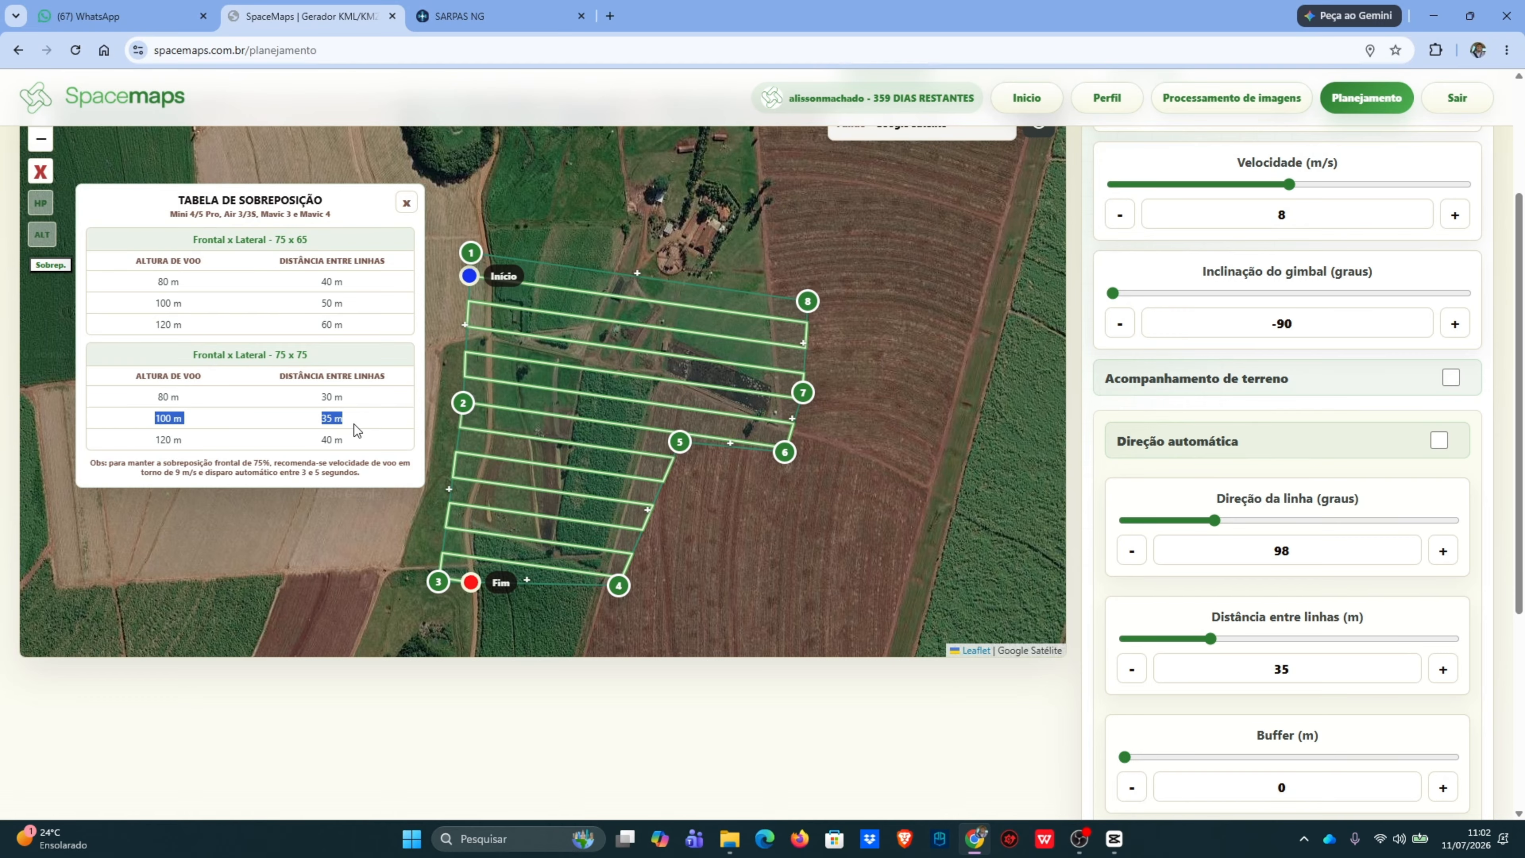
Highlight the line spacing label, toggle the overlap table closed and open, and highlight its 100 m and 35 m row under 75 x 75
left_click(1227, 624)
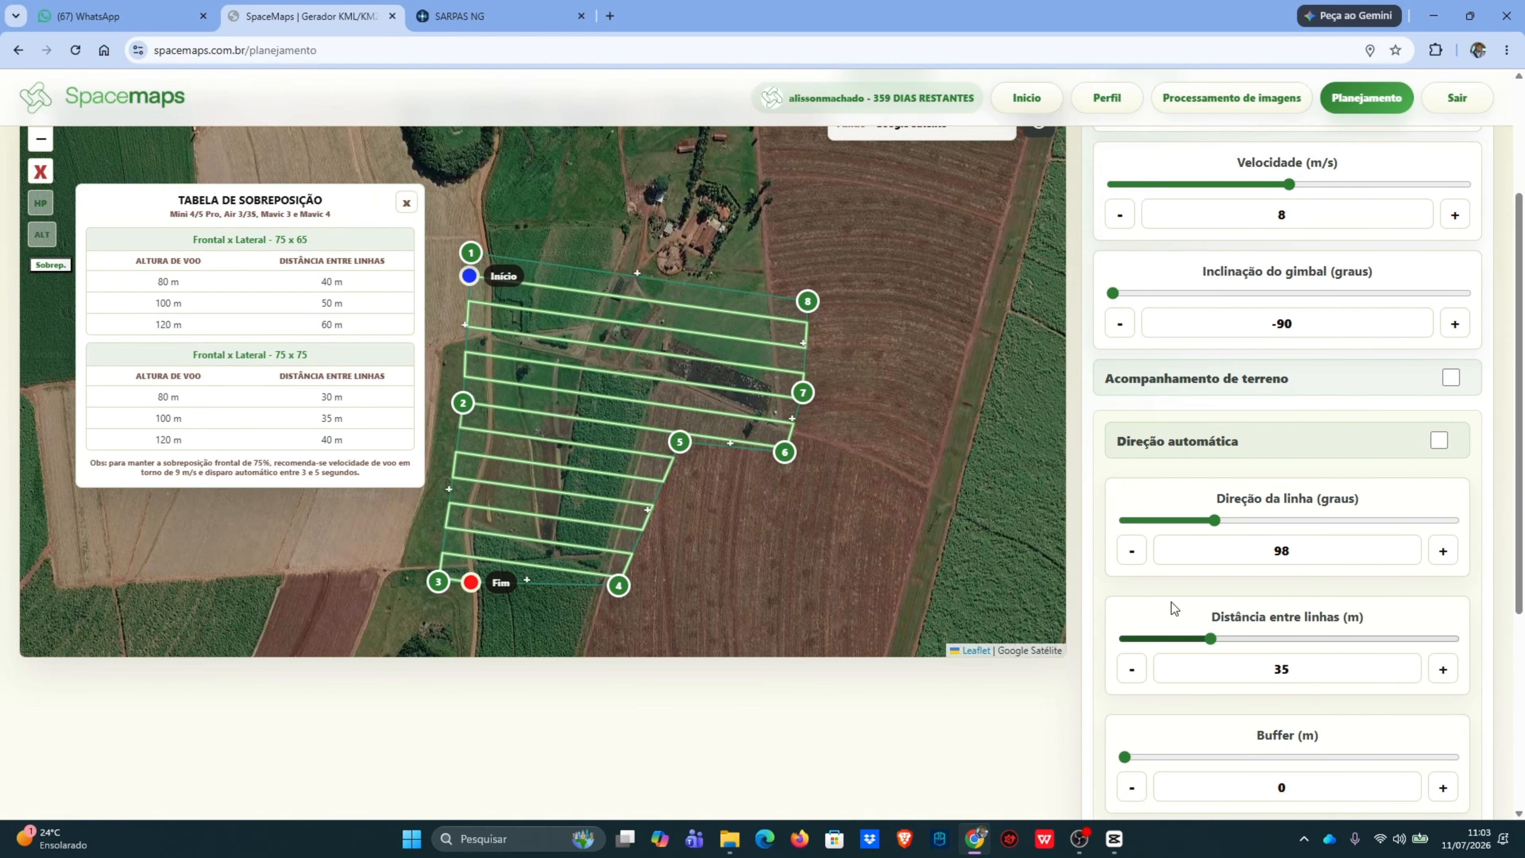
left_click_drag(1252, 619, 1342, 616)
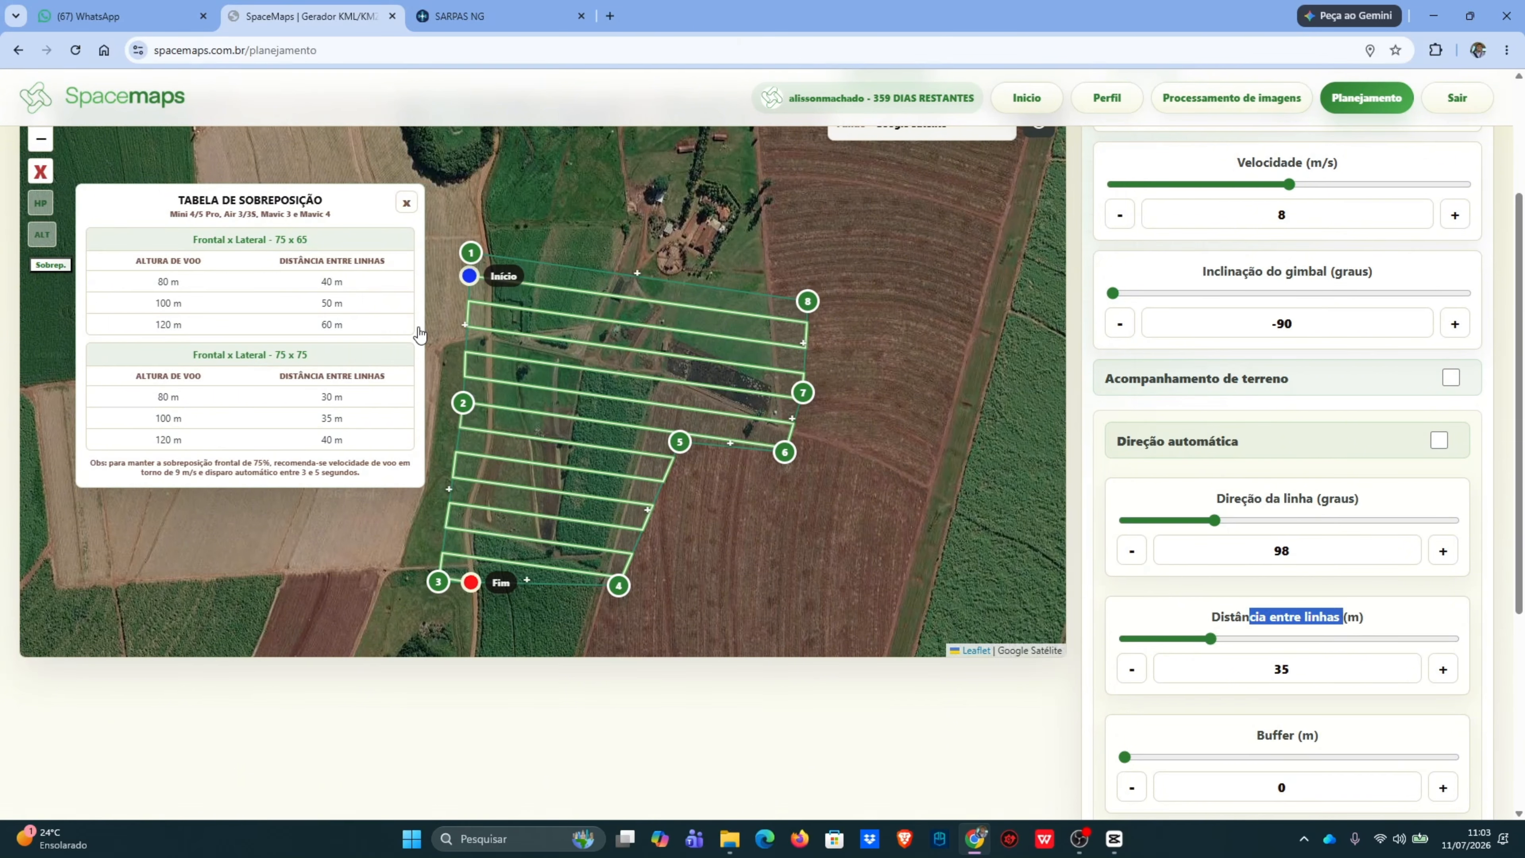
left_click(51, 266)
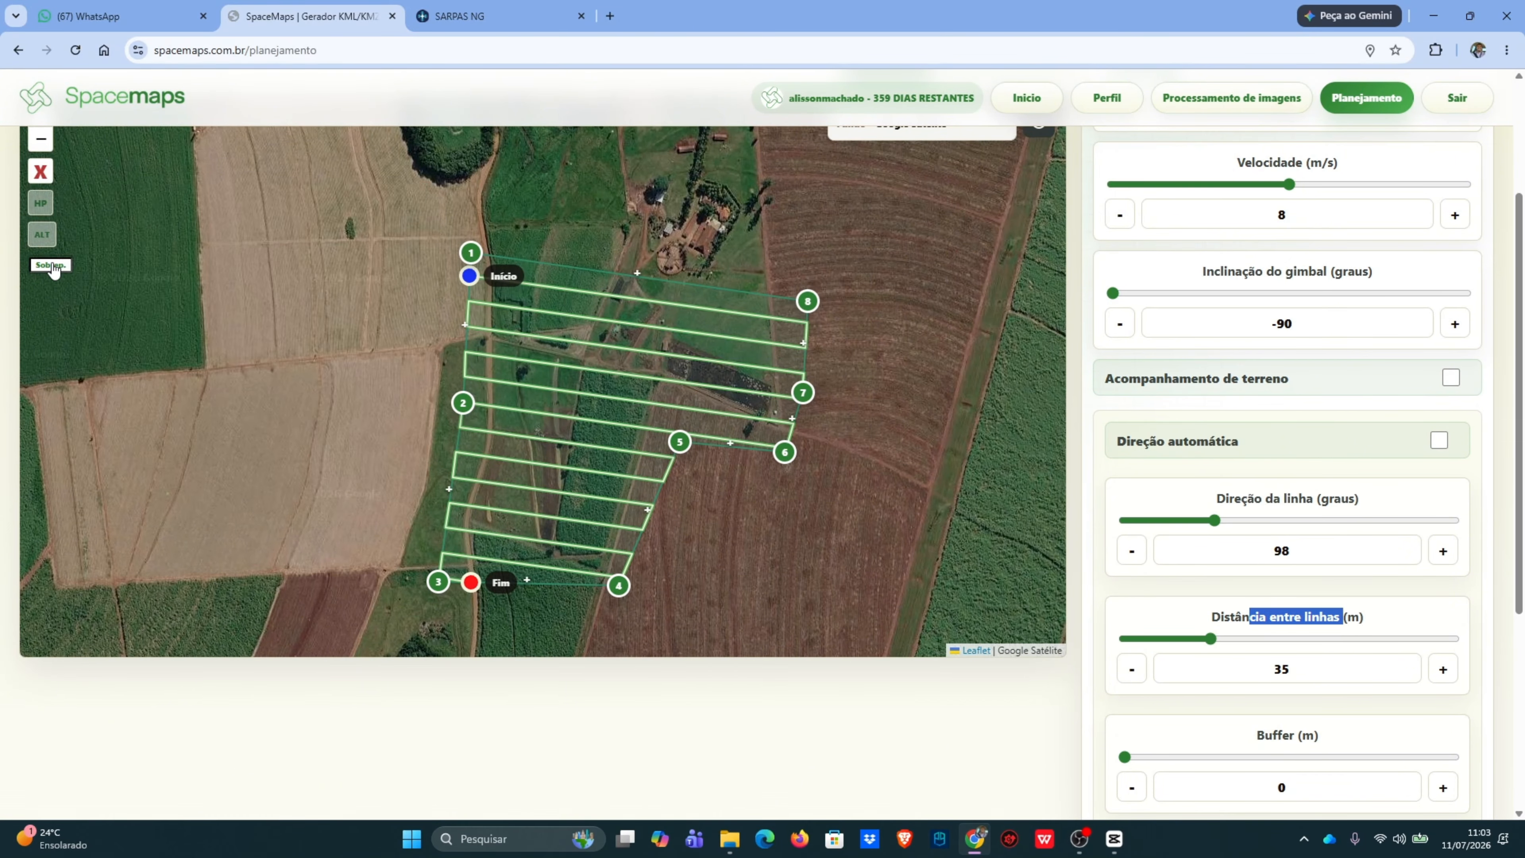
left_click(51, 267)
left_click(154, 422)
left_click_drag(155, 422, 339, 420)
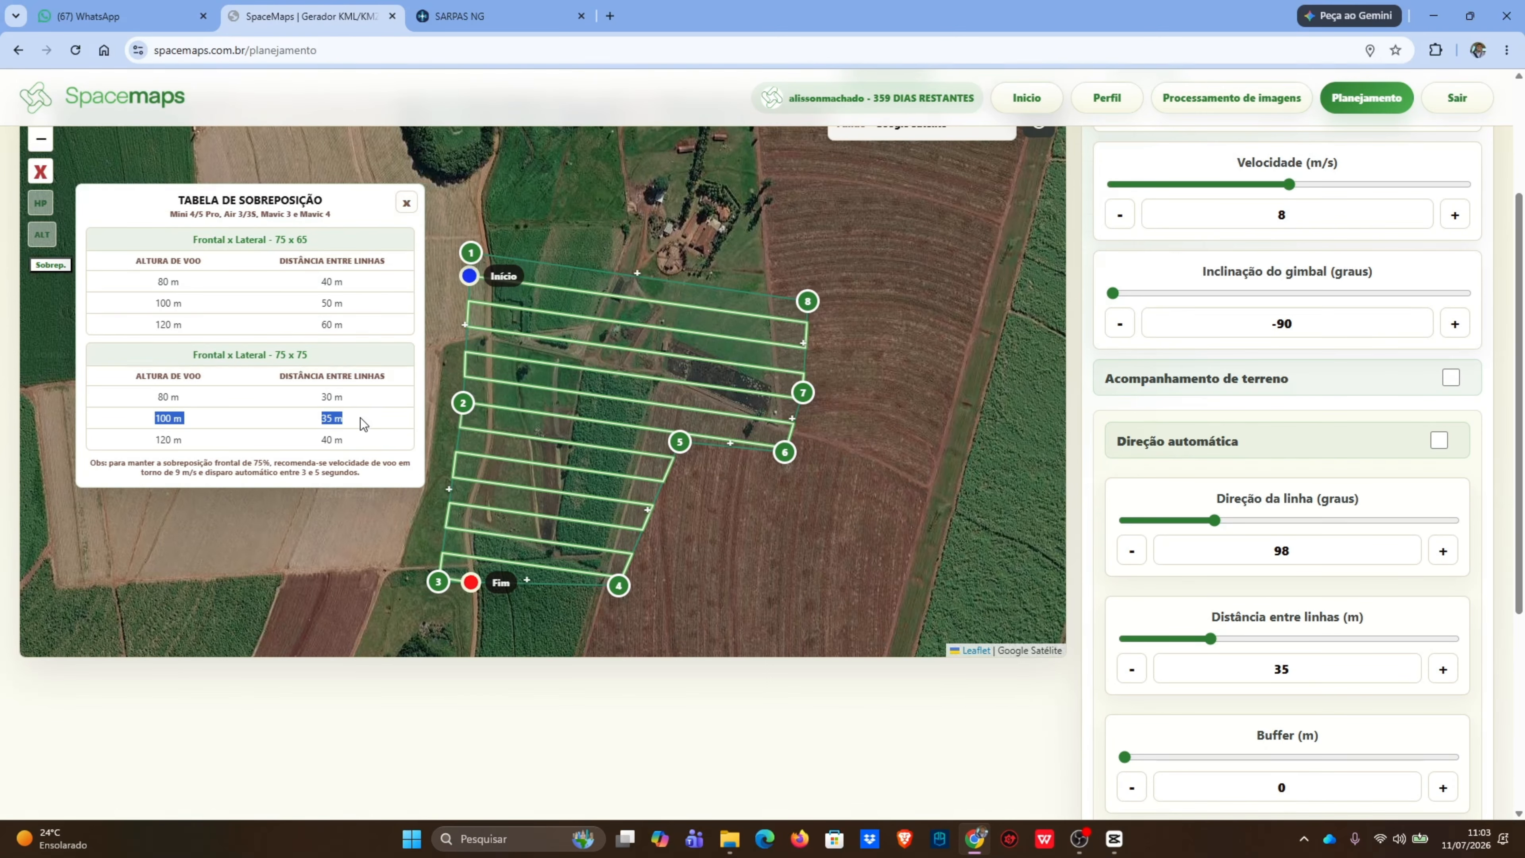
Export the planned mission and save the file in Downloads as Levantamento
scroll(1171, 601, "down", 5)
left_click(1171, 718)
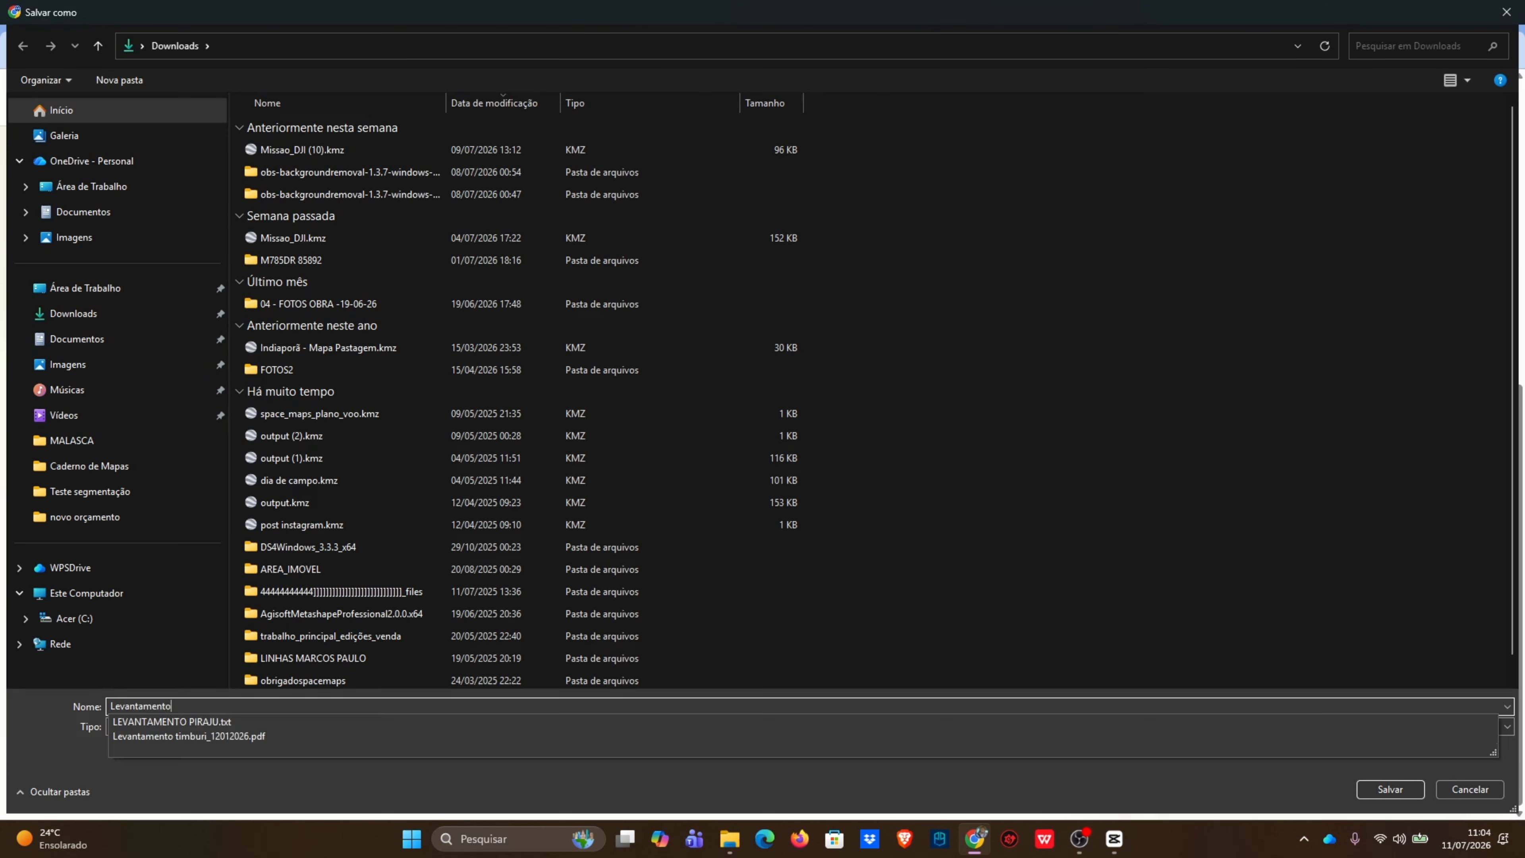
key("Return")
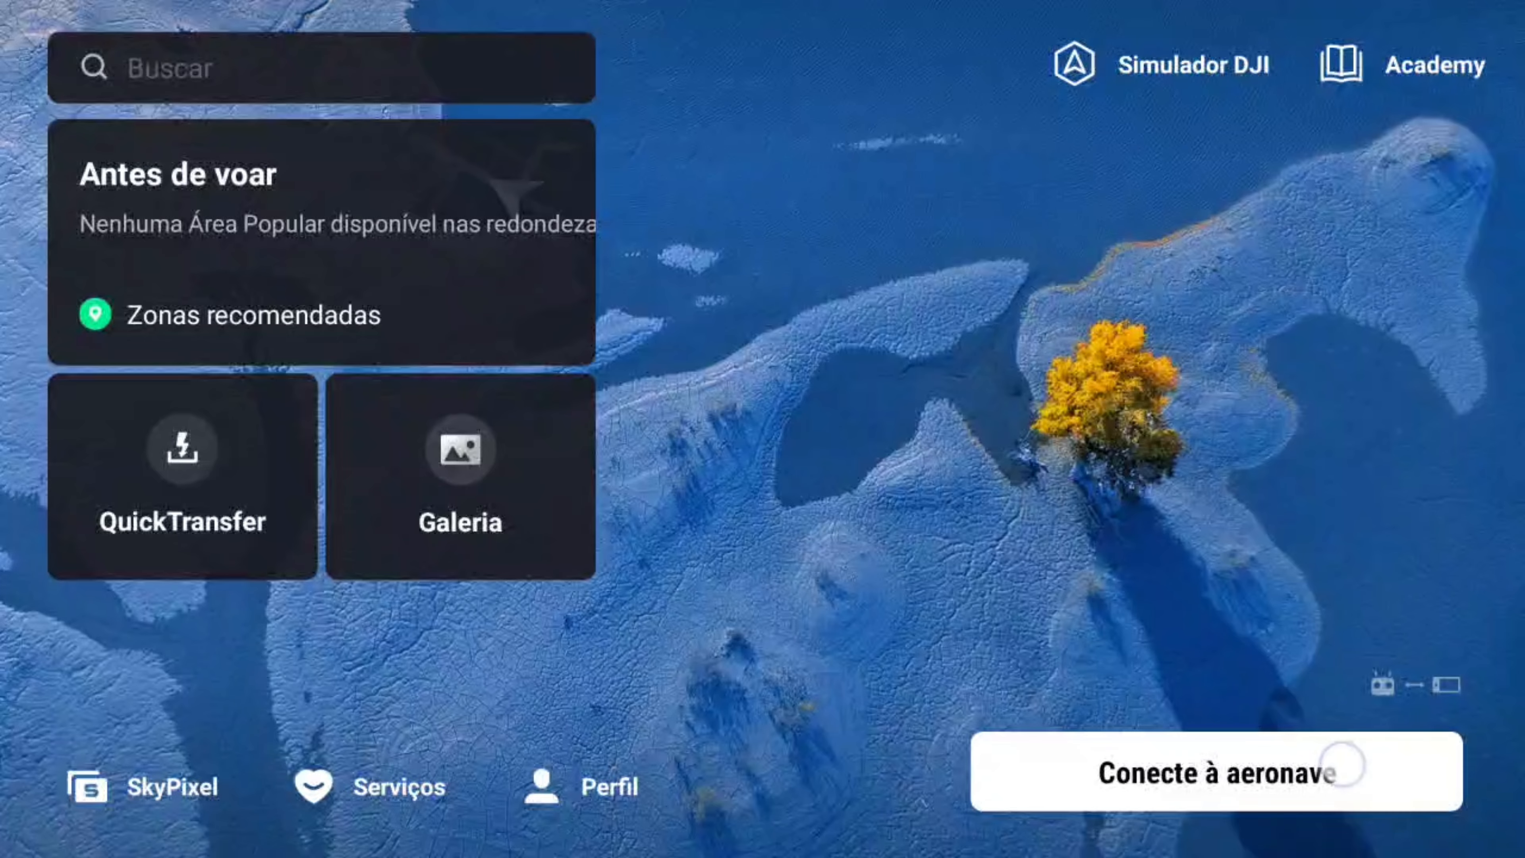
In the DJI controller's flight app, enter waypoint flight planning from the camera view and check the saved route history
left_click(1343, 764)
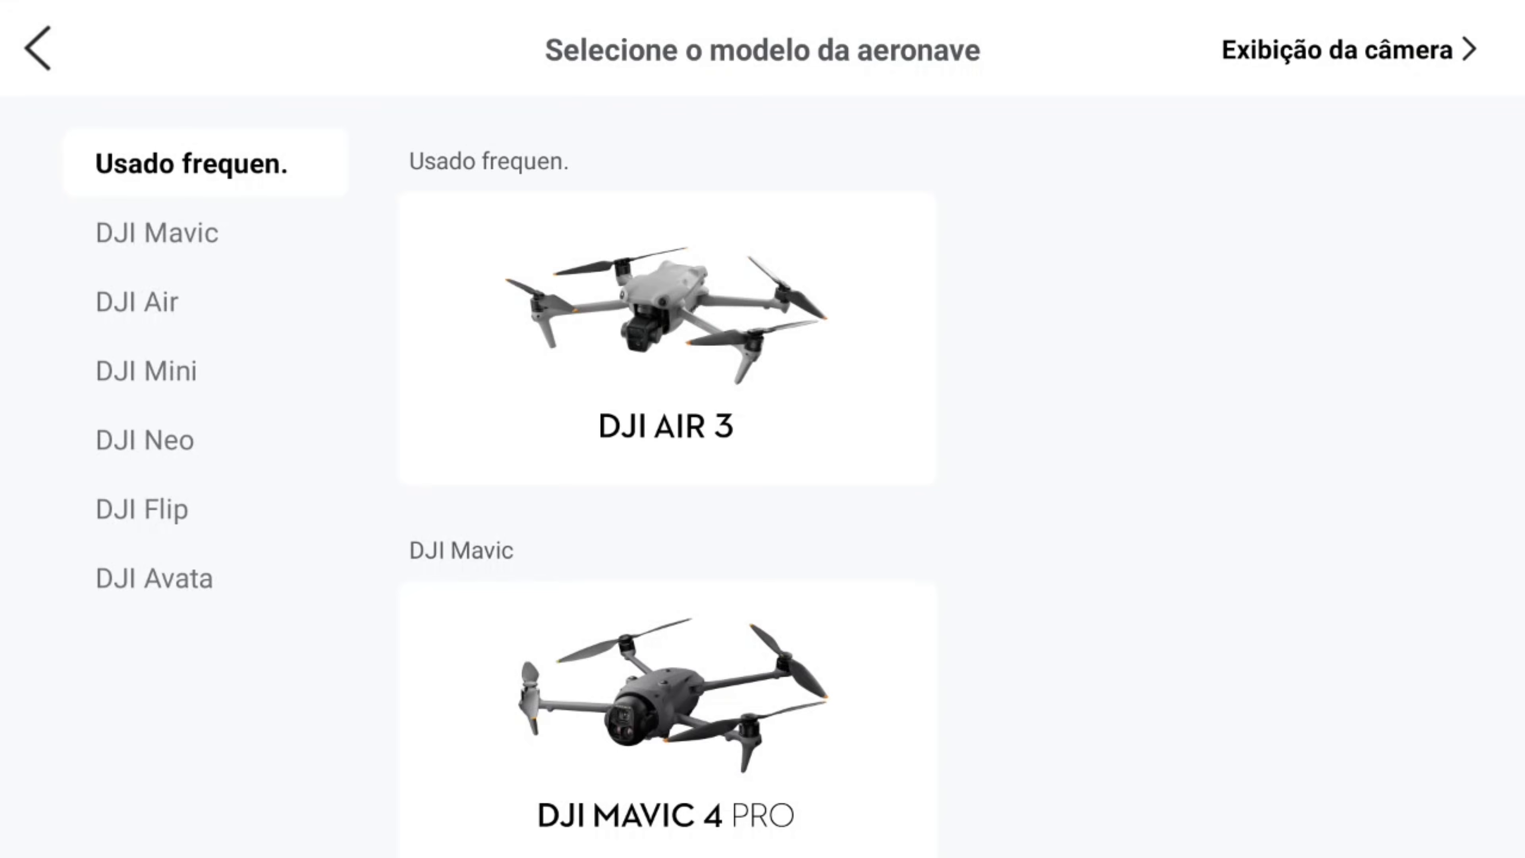
left_click(1349, 50)
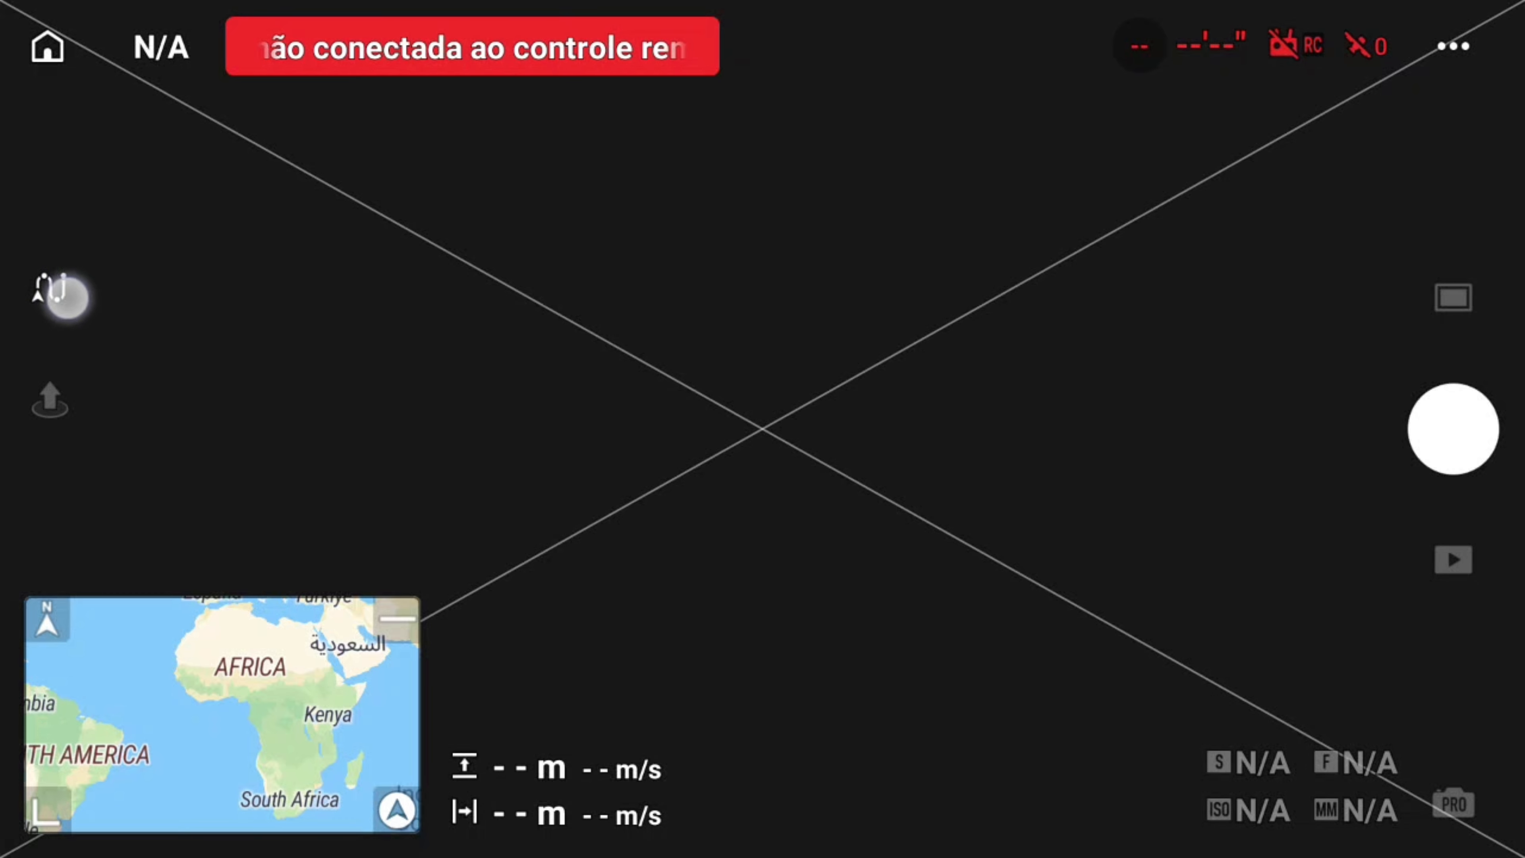
left_click(42, 283)
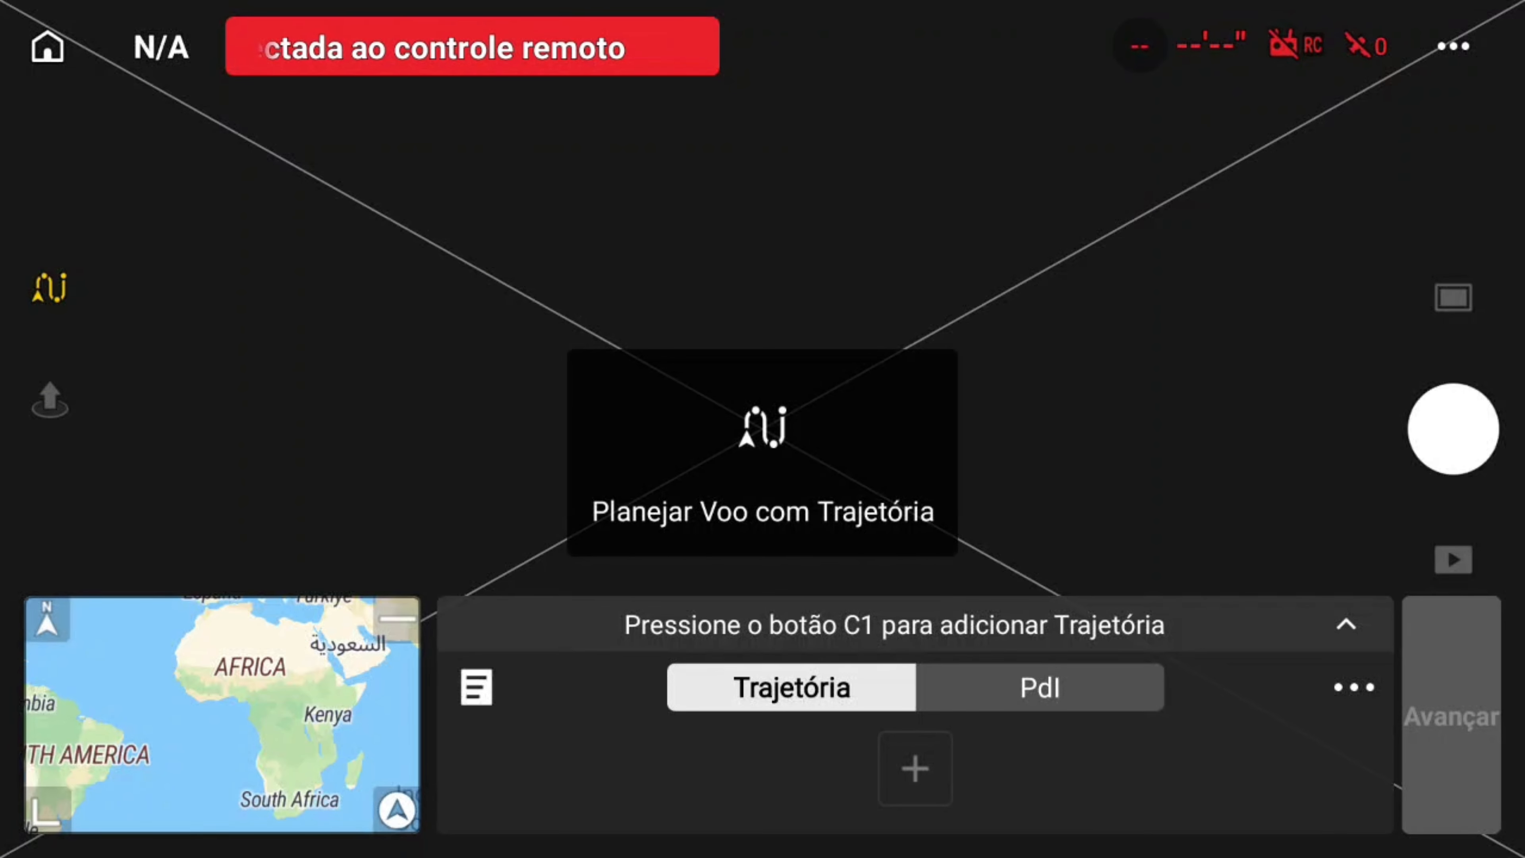
left_click(474, 687)
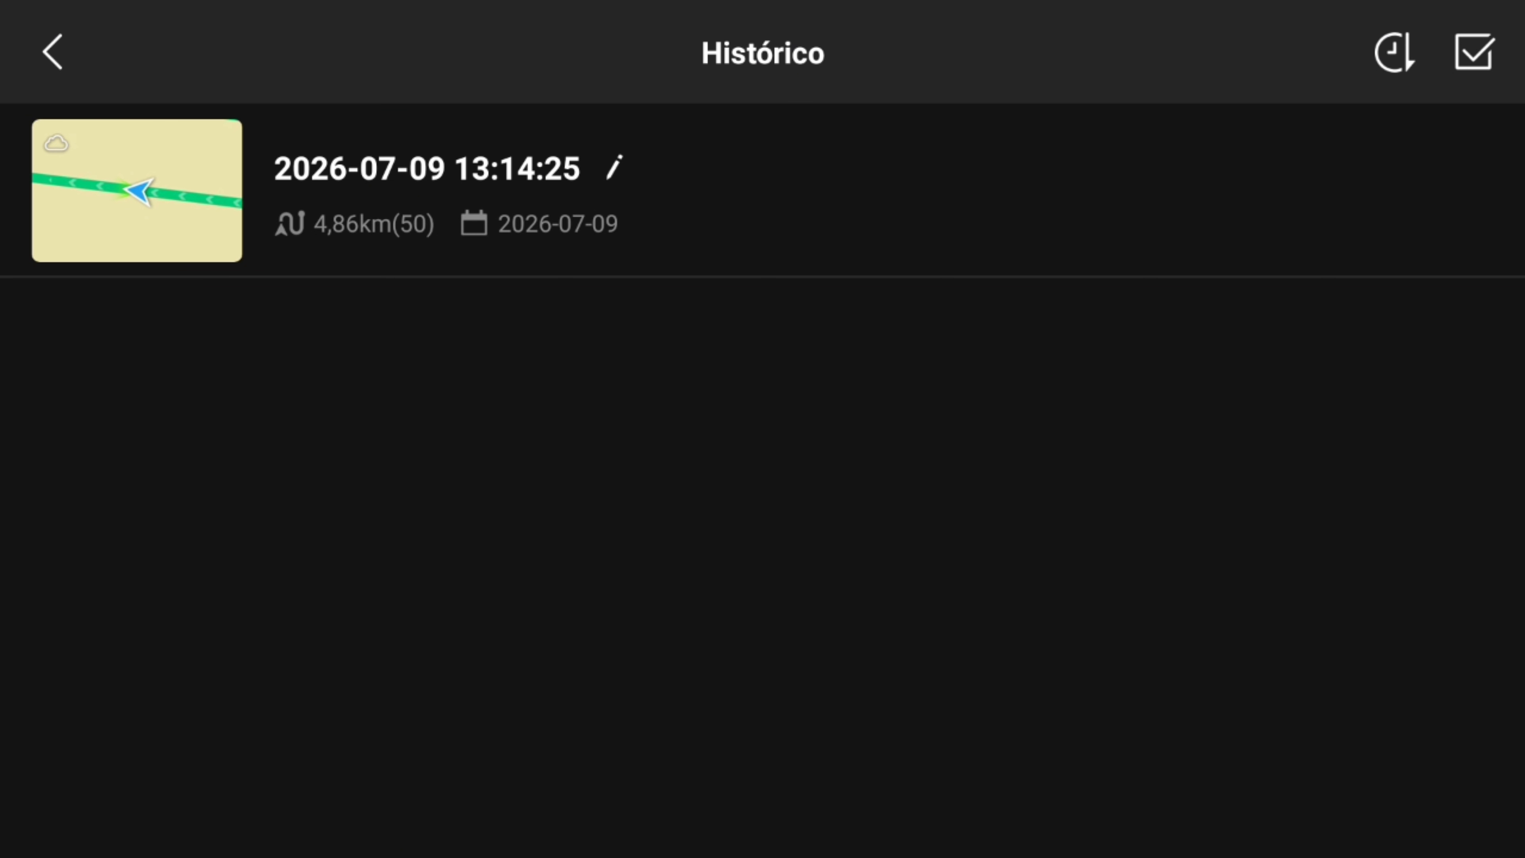
left_click(52, 52)
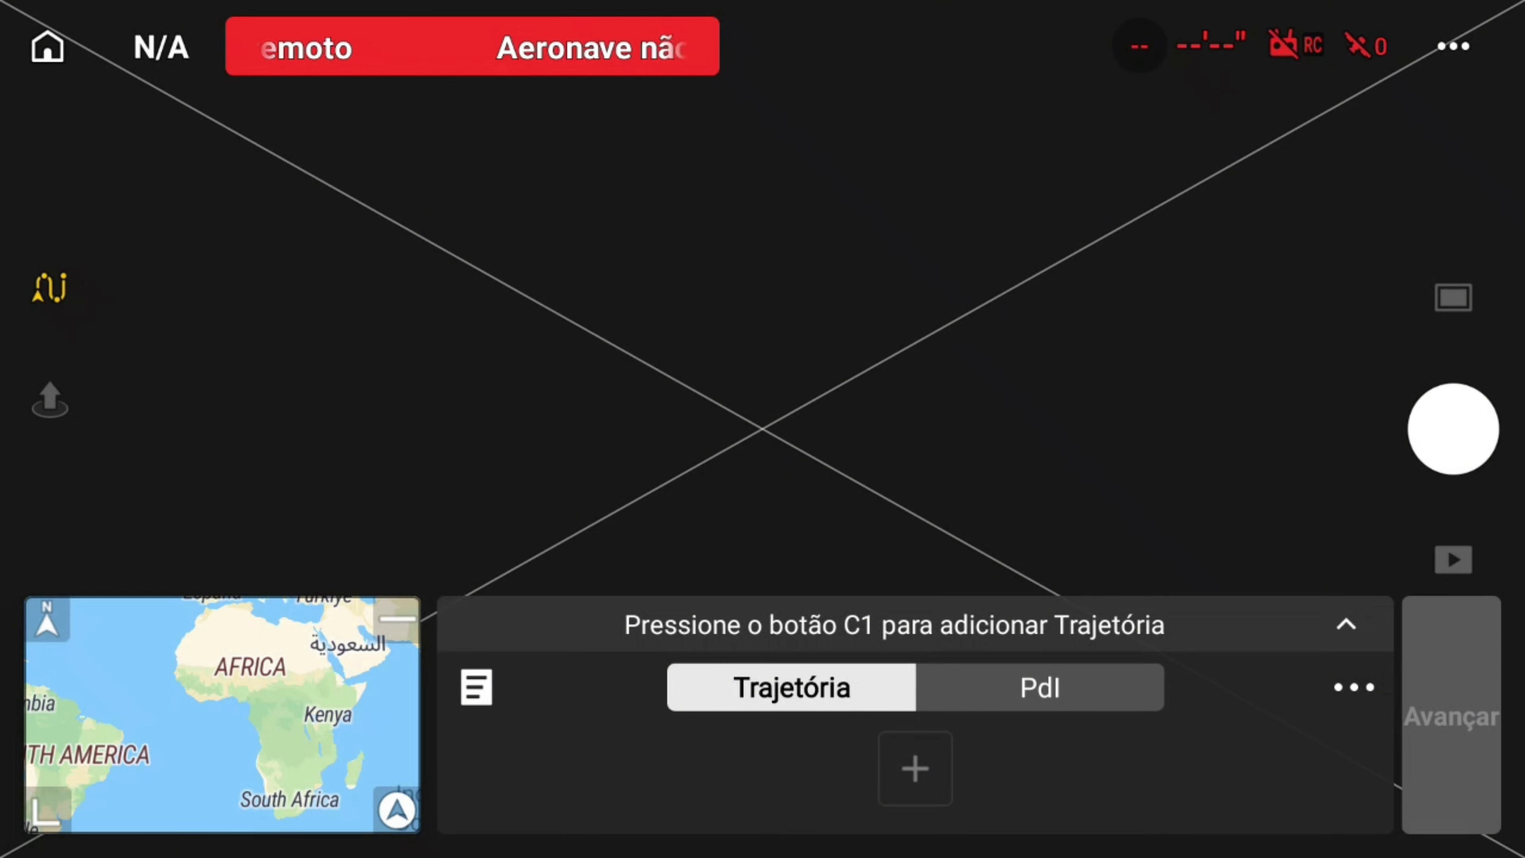
Enlarge the planning map over the Chavantes region of São Paulo and switch its layer to Satélite
left_click(222, 715)
scroll(631, 479, "up", 10)
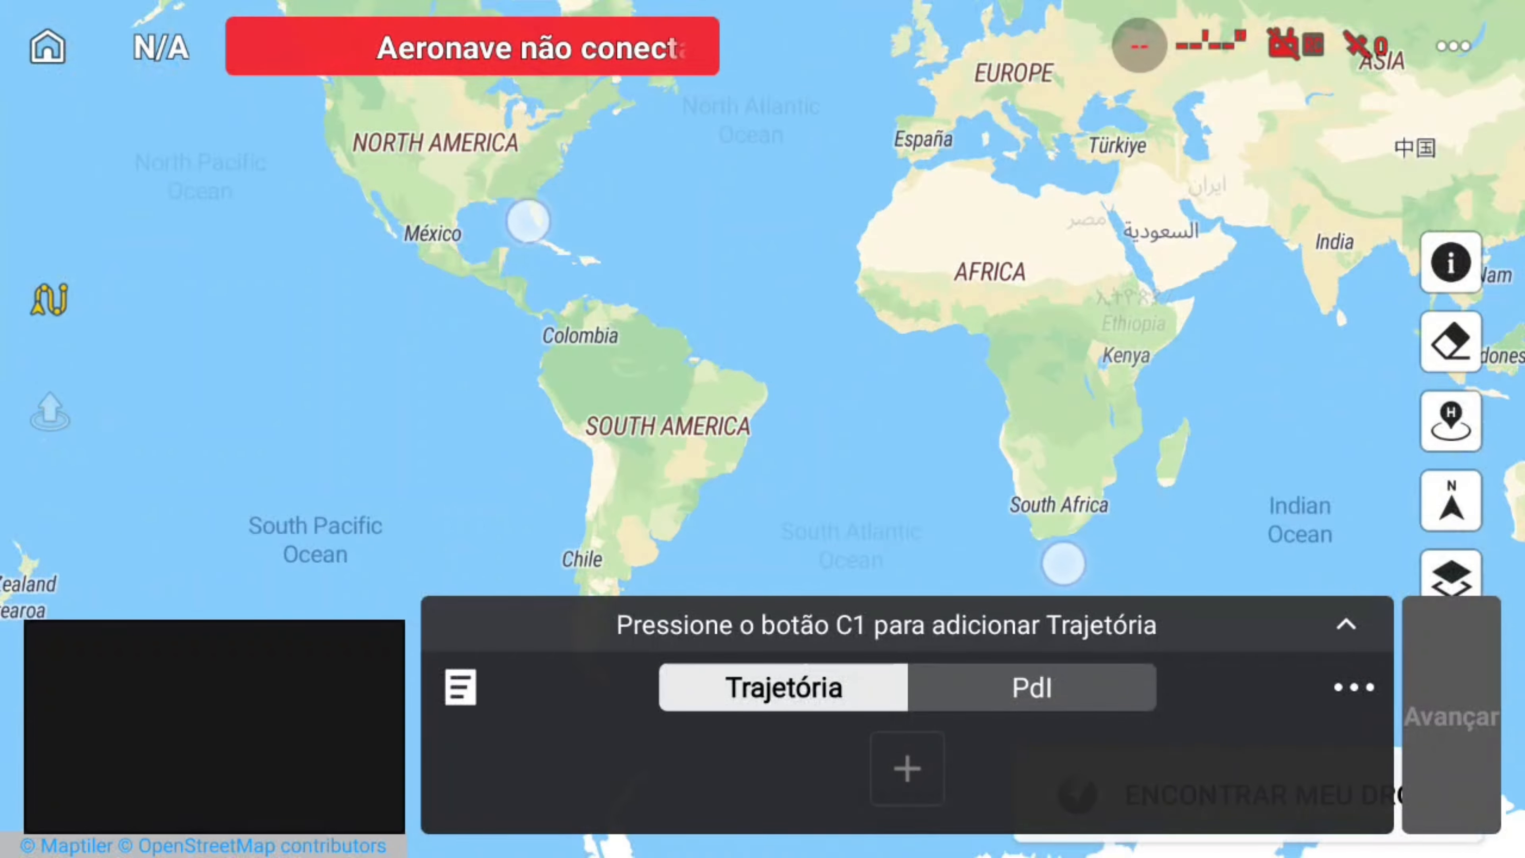
scroll(853, 369, "up", 10)
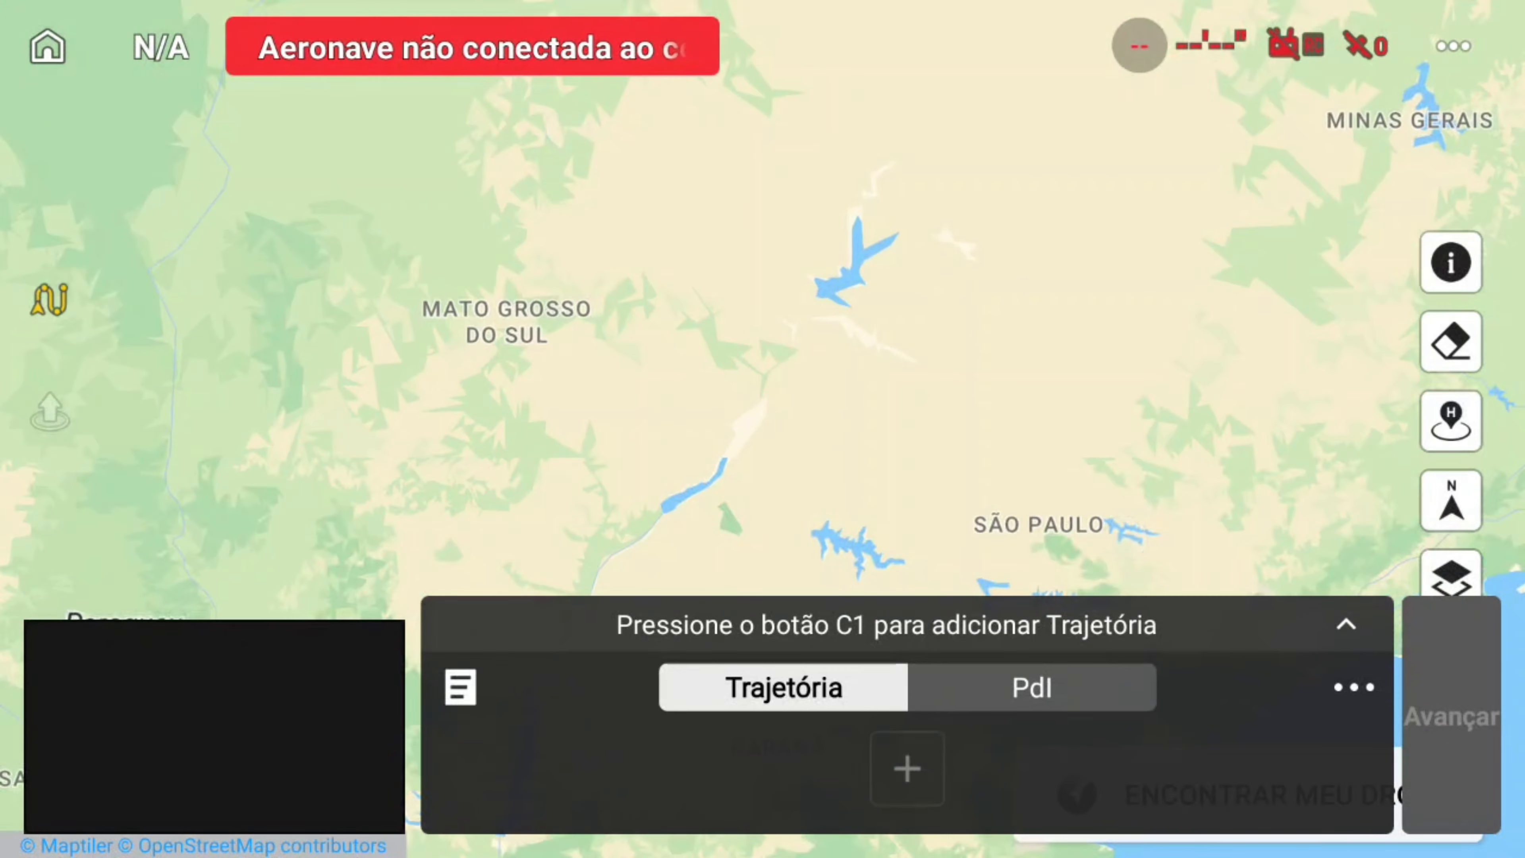
scroll(910, 379, "up", 5)
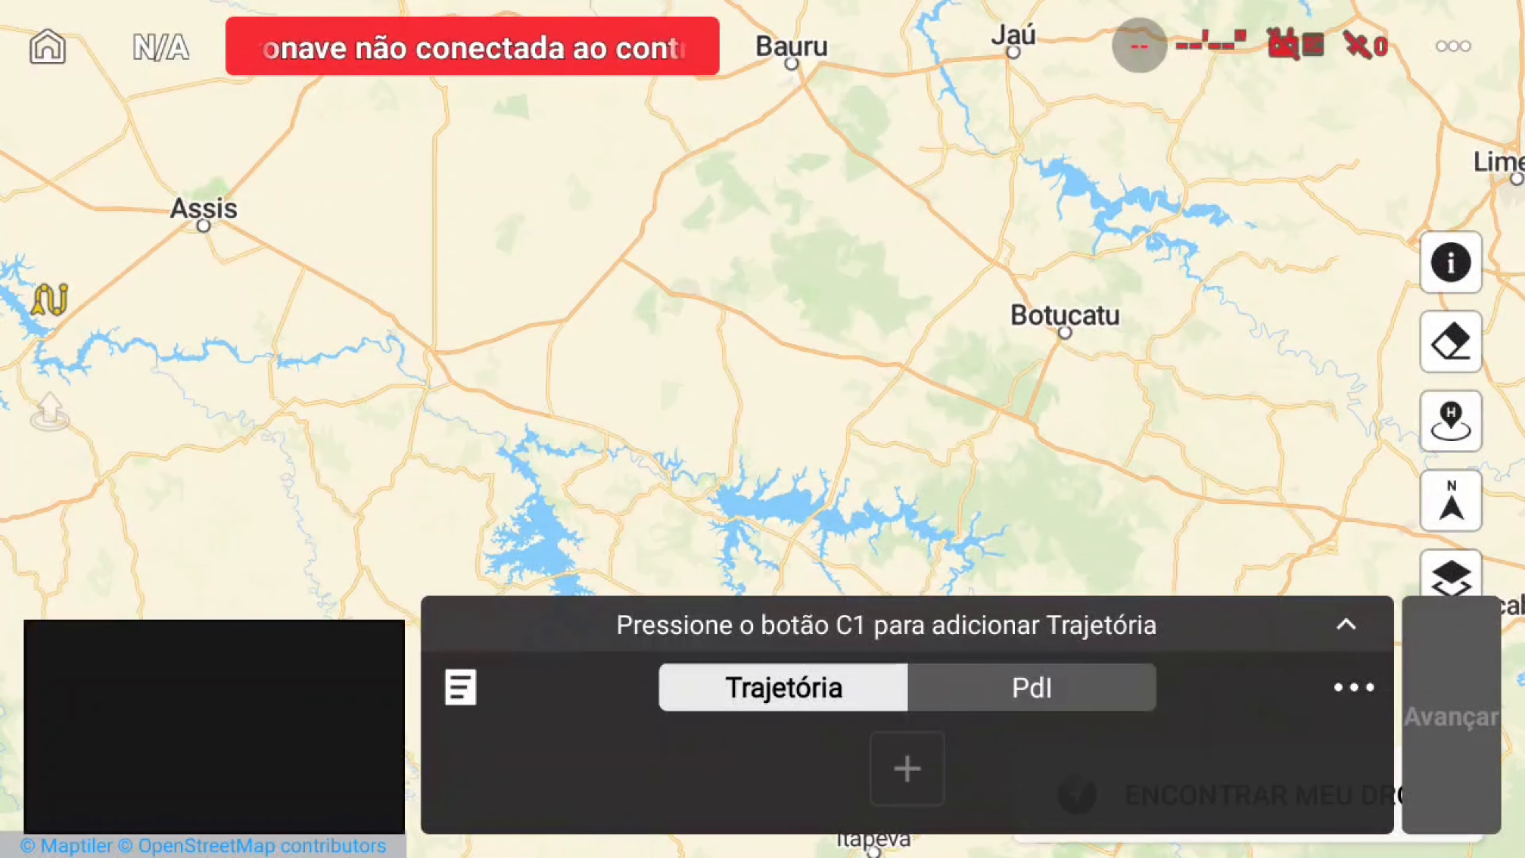
scroll(711, 336, "up", 5)
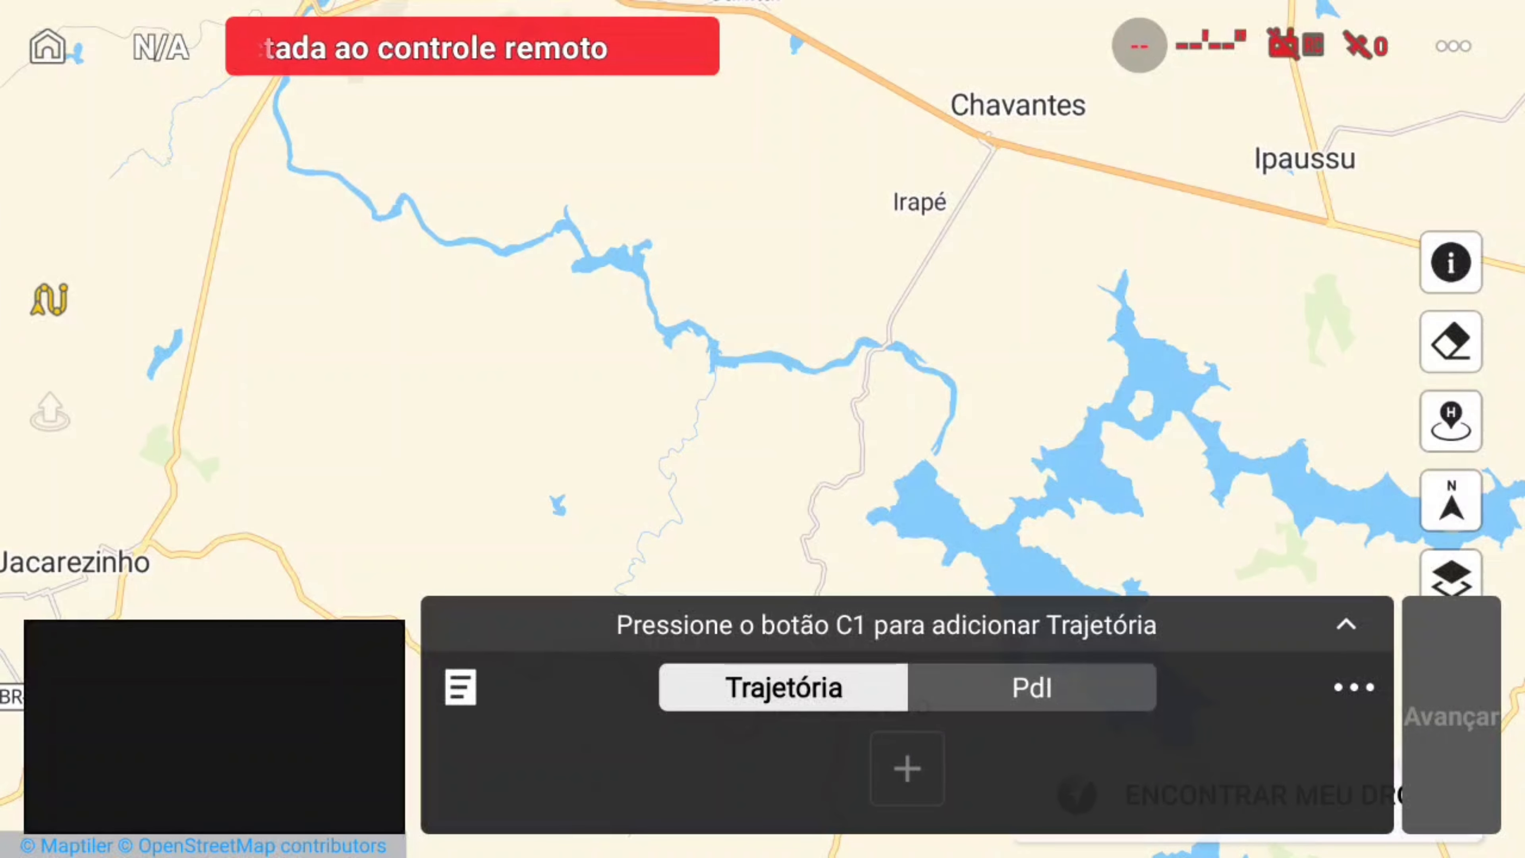
left_click(1451, 576)
left_click(1340, 399)
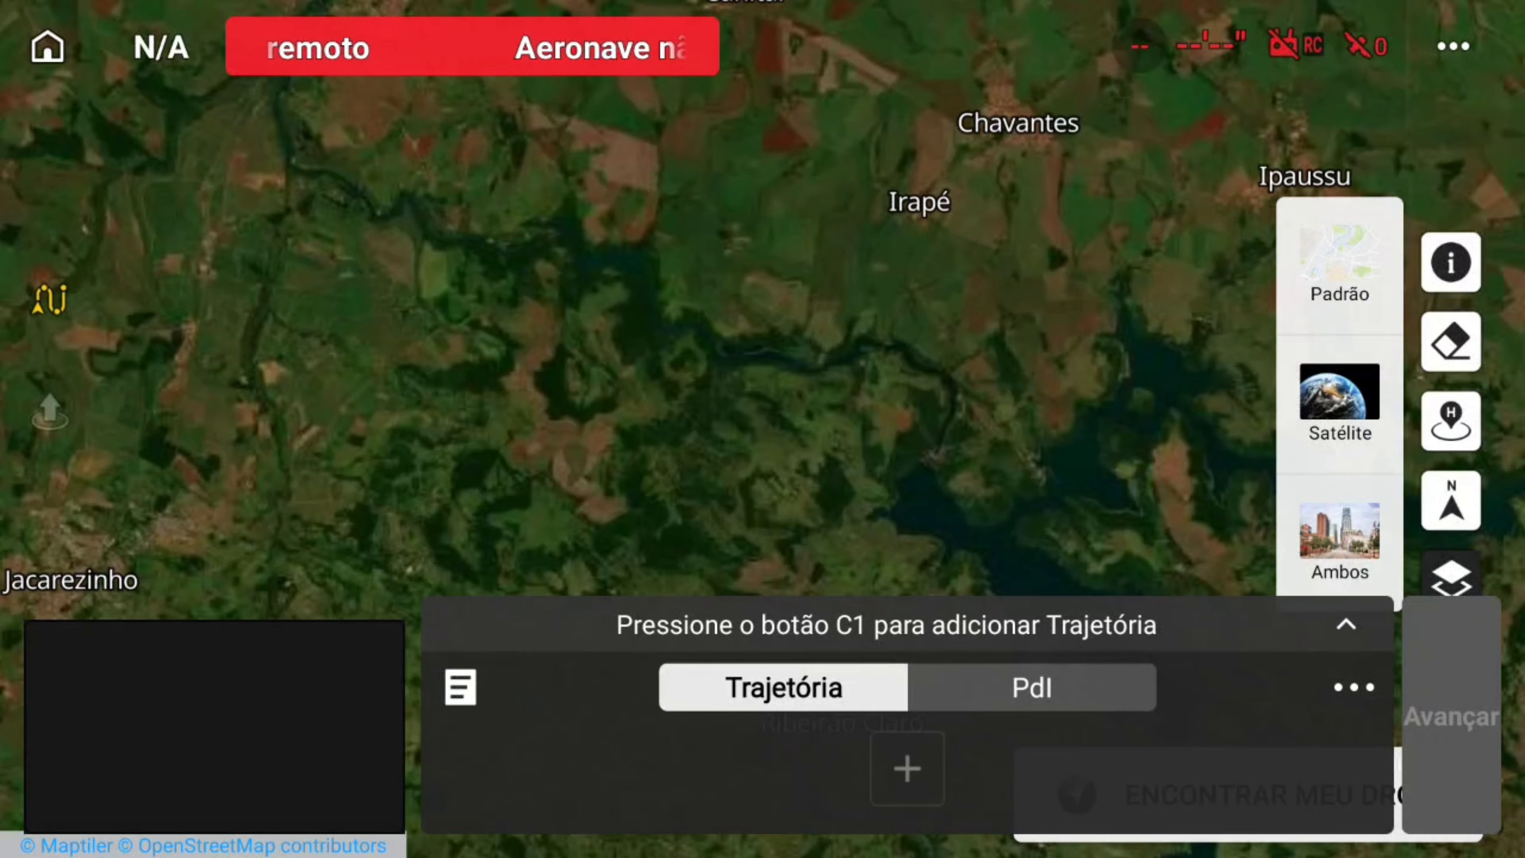
Create a two-waypoint route about 464 m long over the farm fields, and save and close the flight plan
left_click_drag(936, 392, 1035, 574)
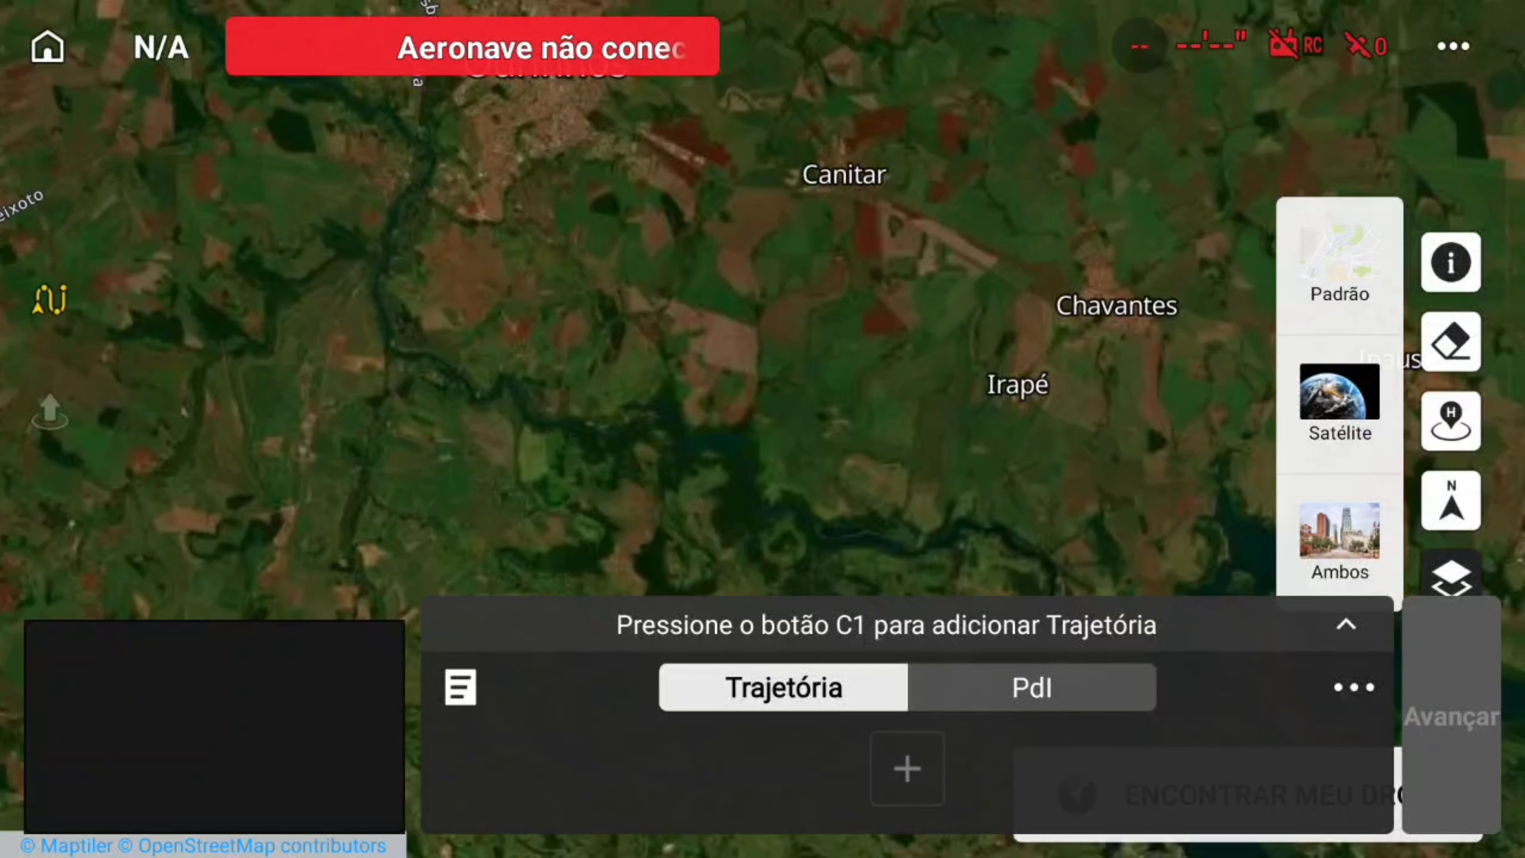
scroll(778, 313, "up", 5)
scroll(730, 308, "up", 5)
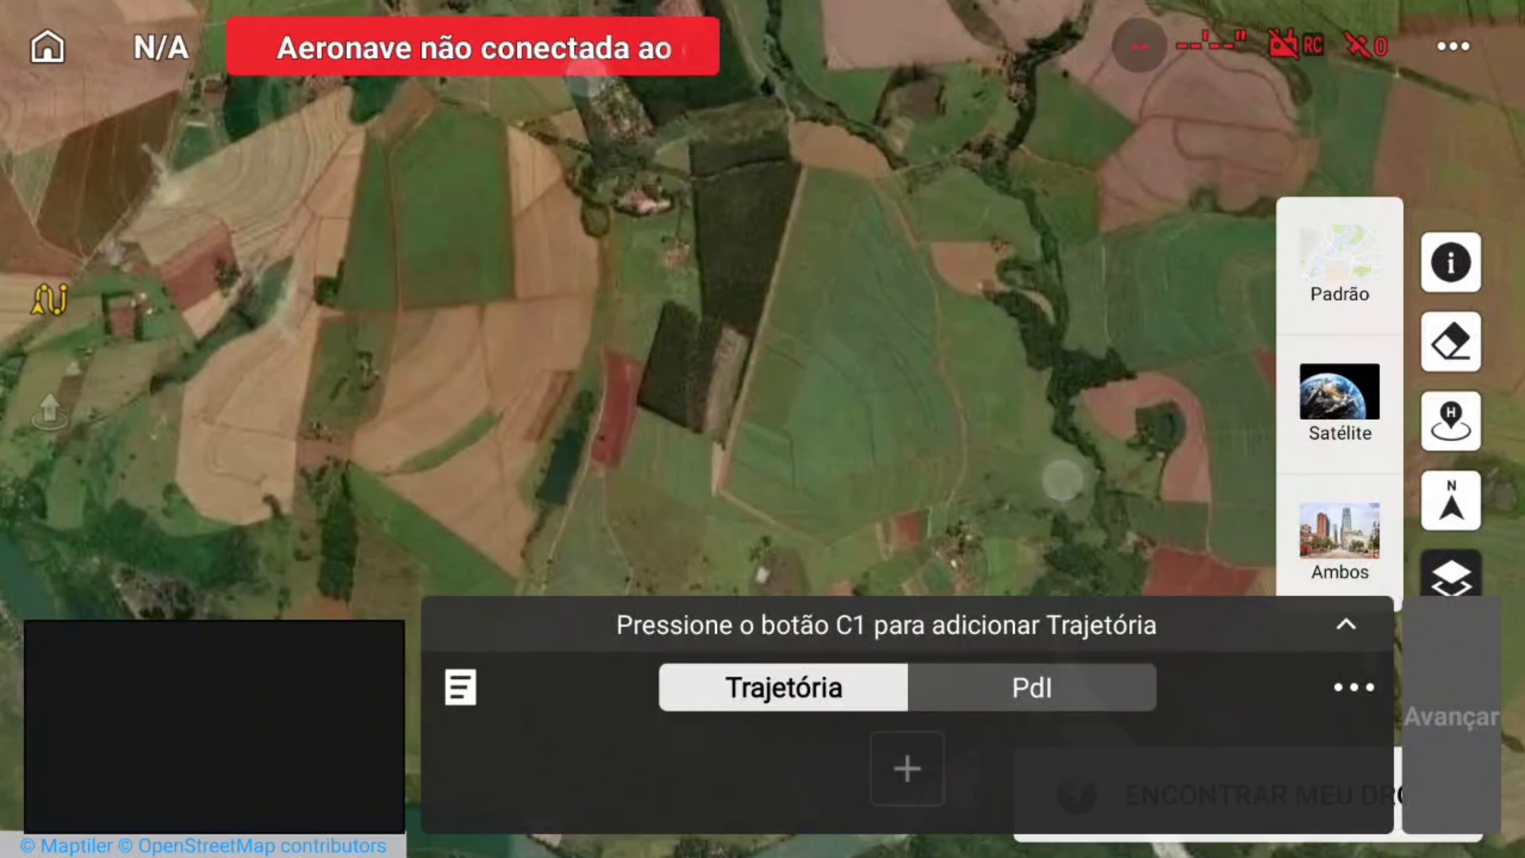
scroll(691, 376, "up", 5)
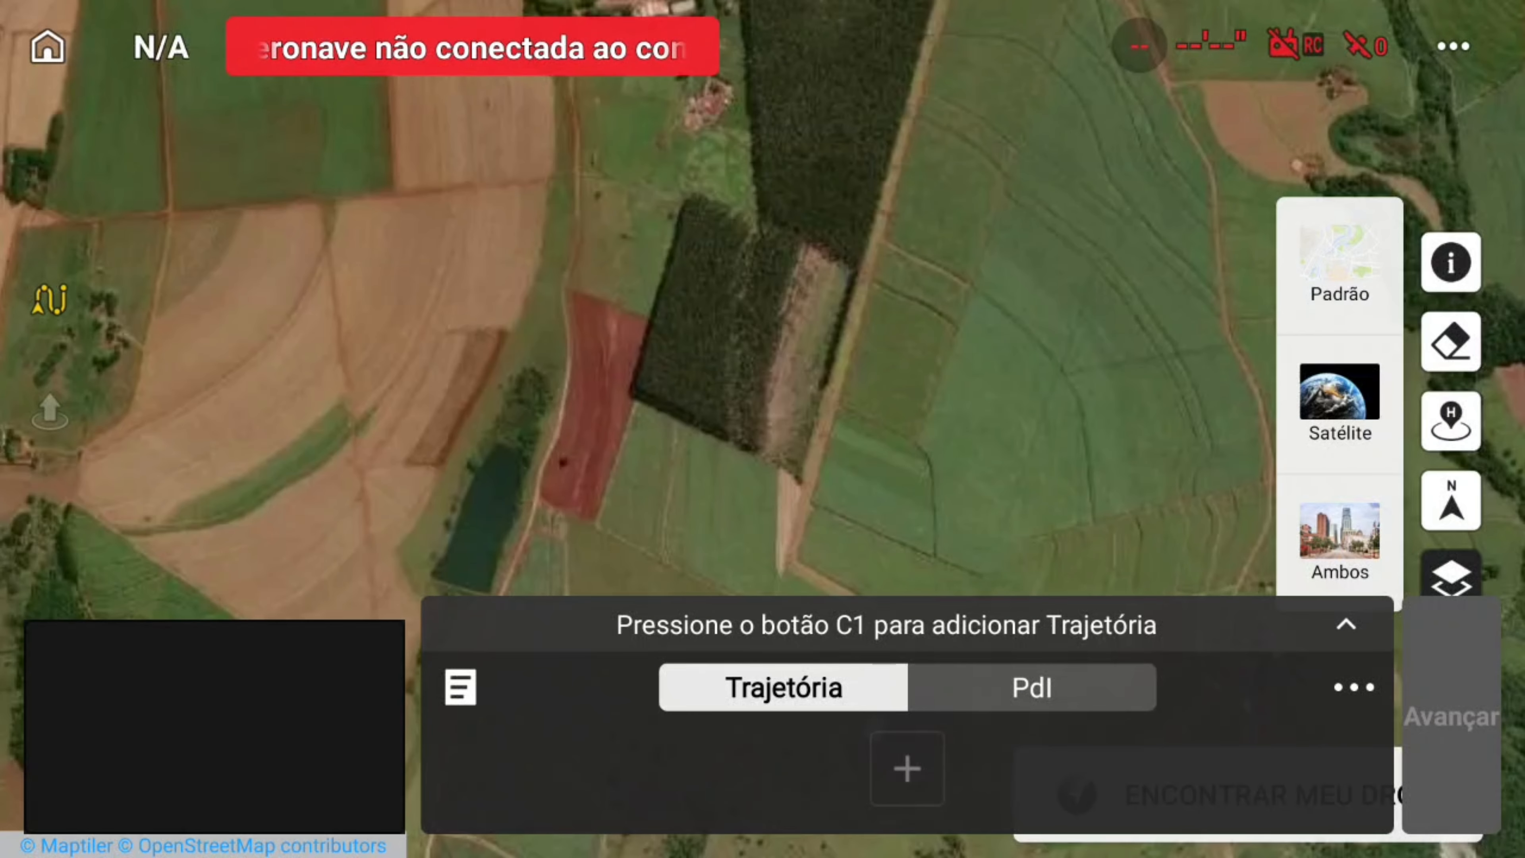
left_click_drag(899, 307, 932, 155)
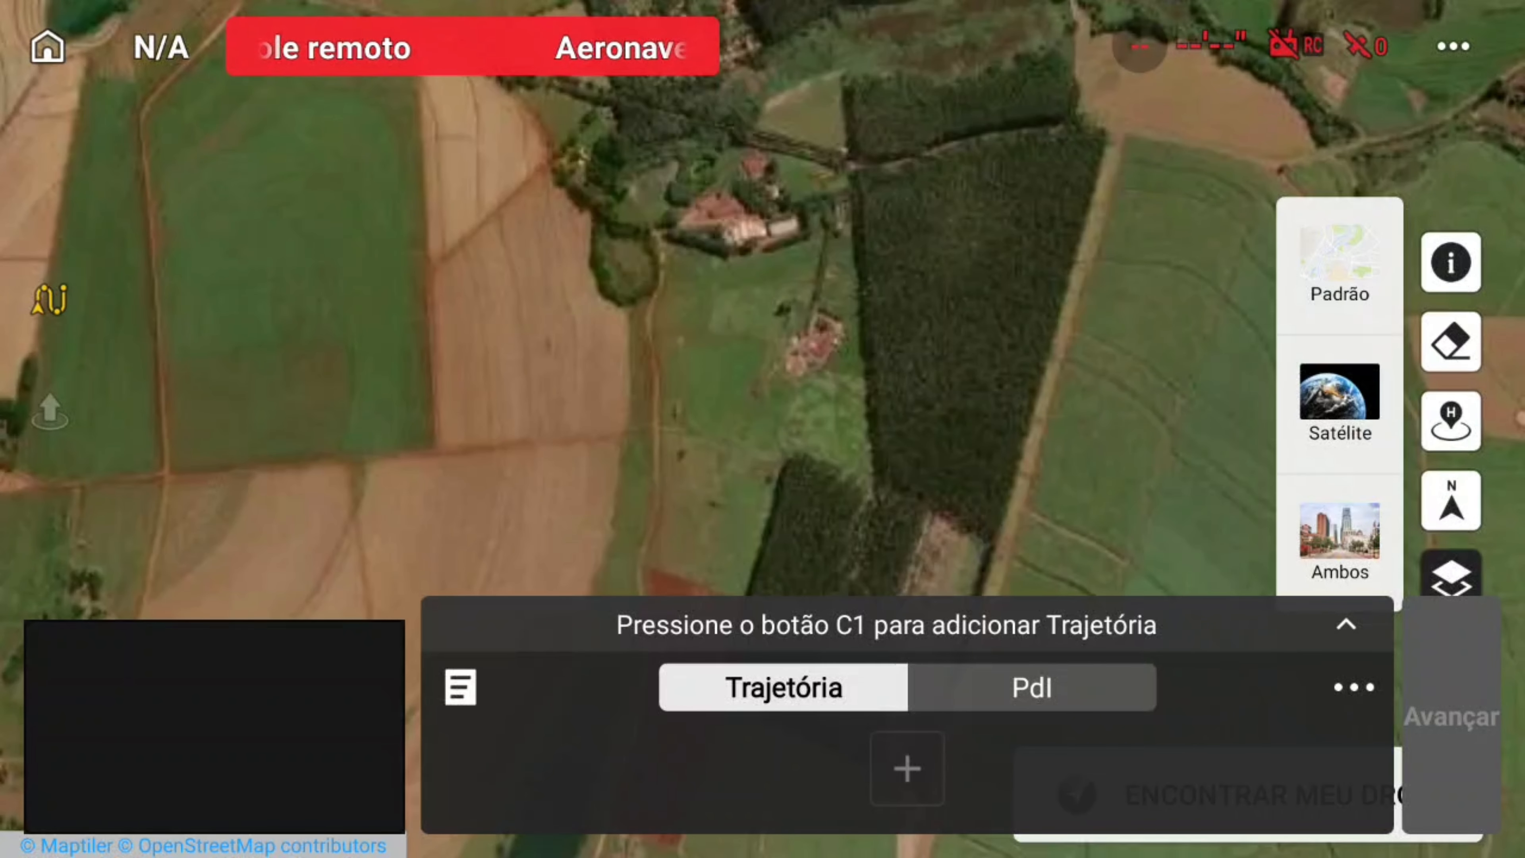
left_click(671, 497)
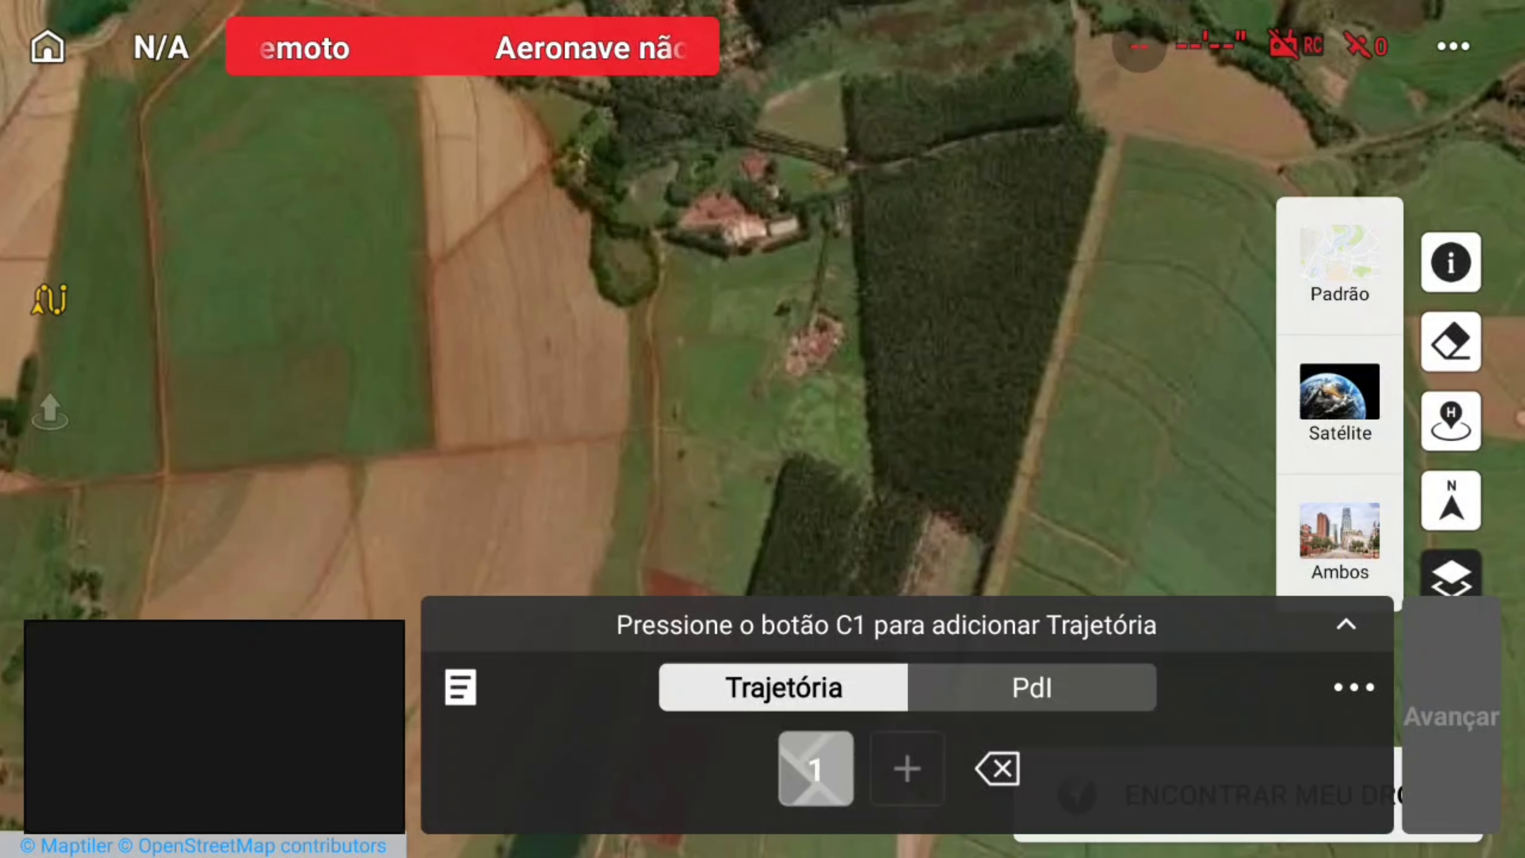
left_click(822, 288)
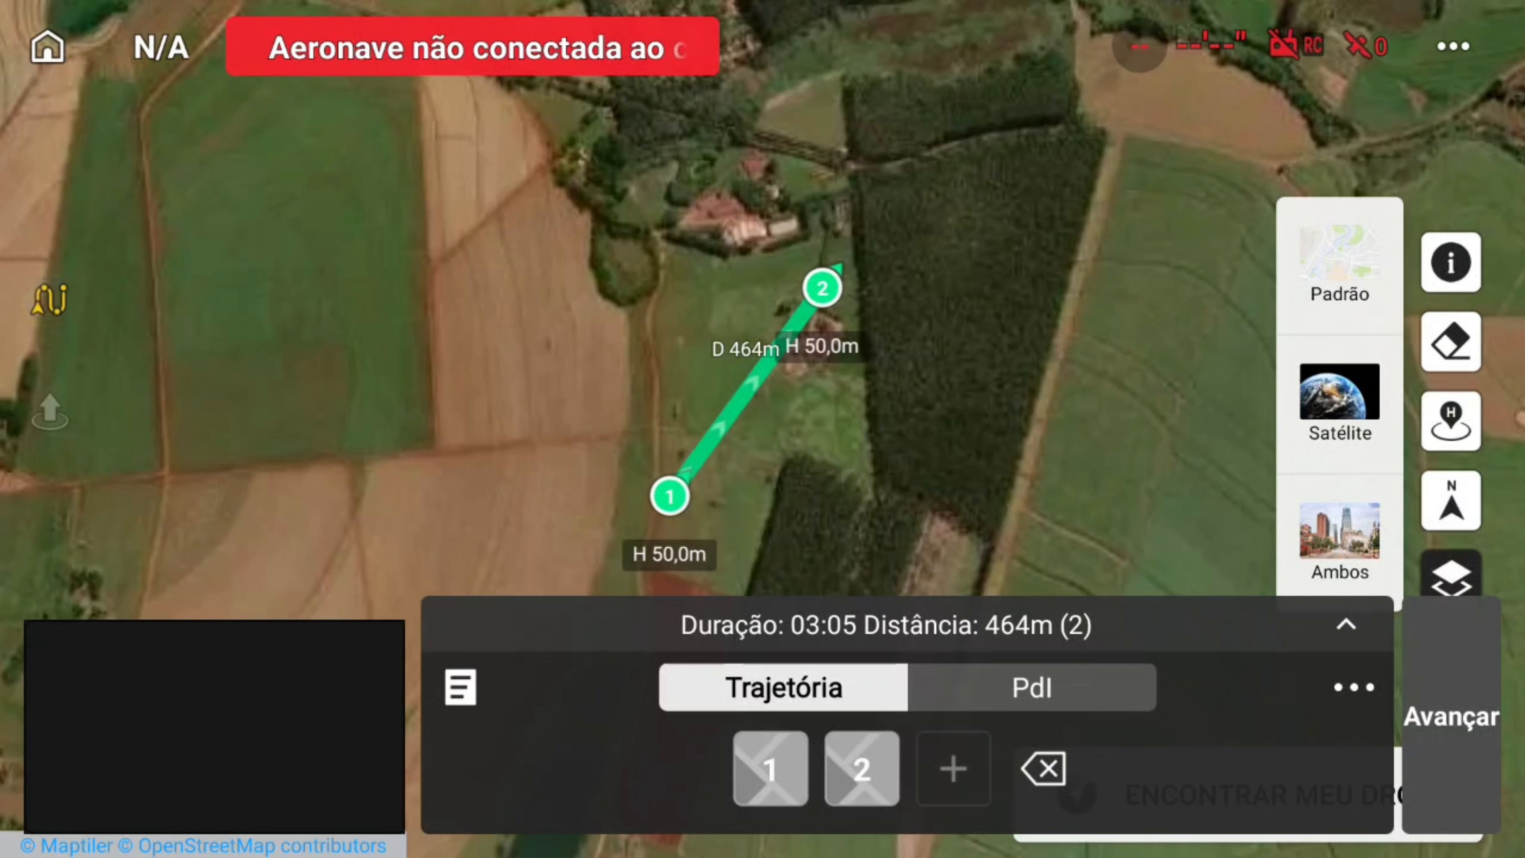
left_click(49, 300)
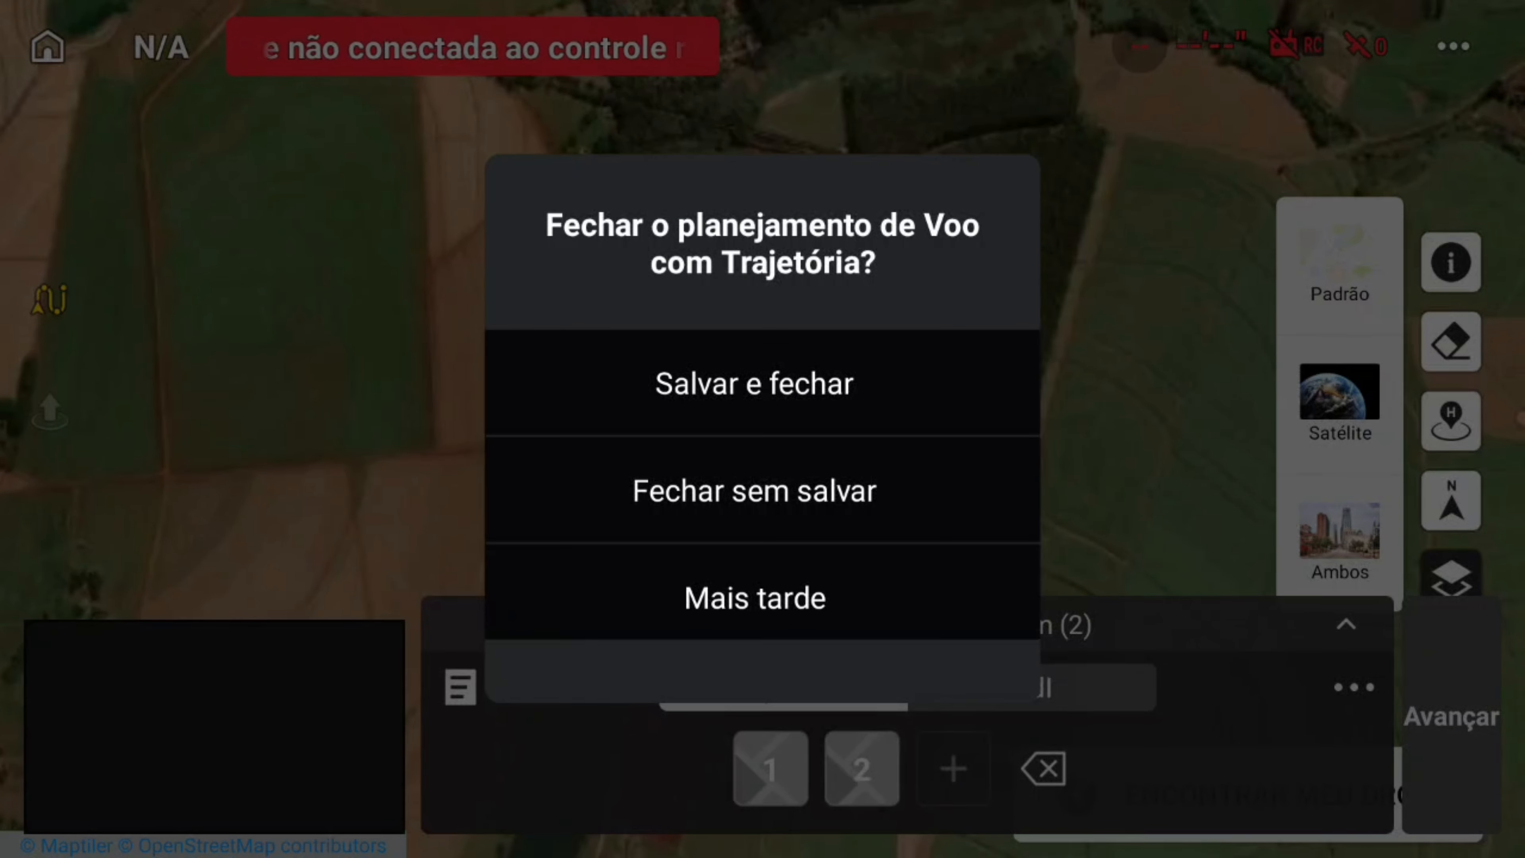
left_click(755, 384)
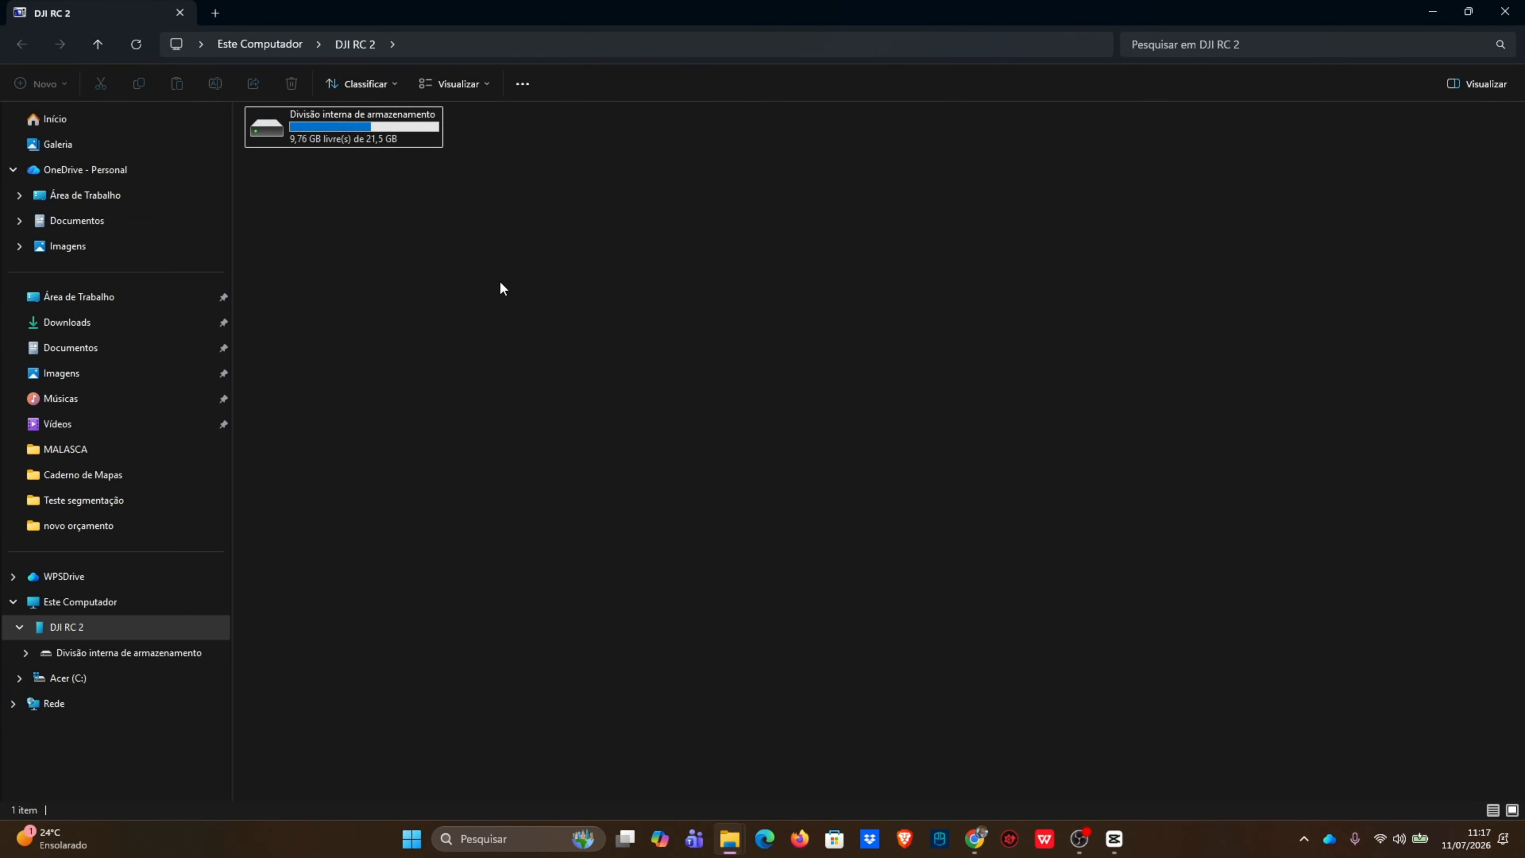
In File Explorer, open the waypoint folder under Android, data, dji.go.v5, files in the DJI RC 2's internal storage
left_click_drag(584, 186, 544, 214)
double_click(363, 124)
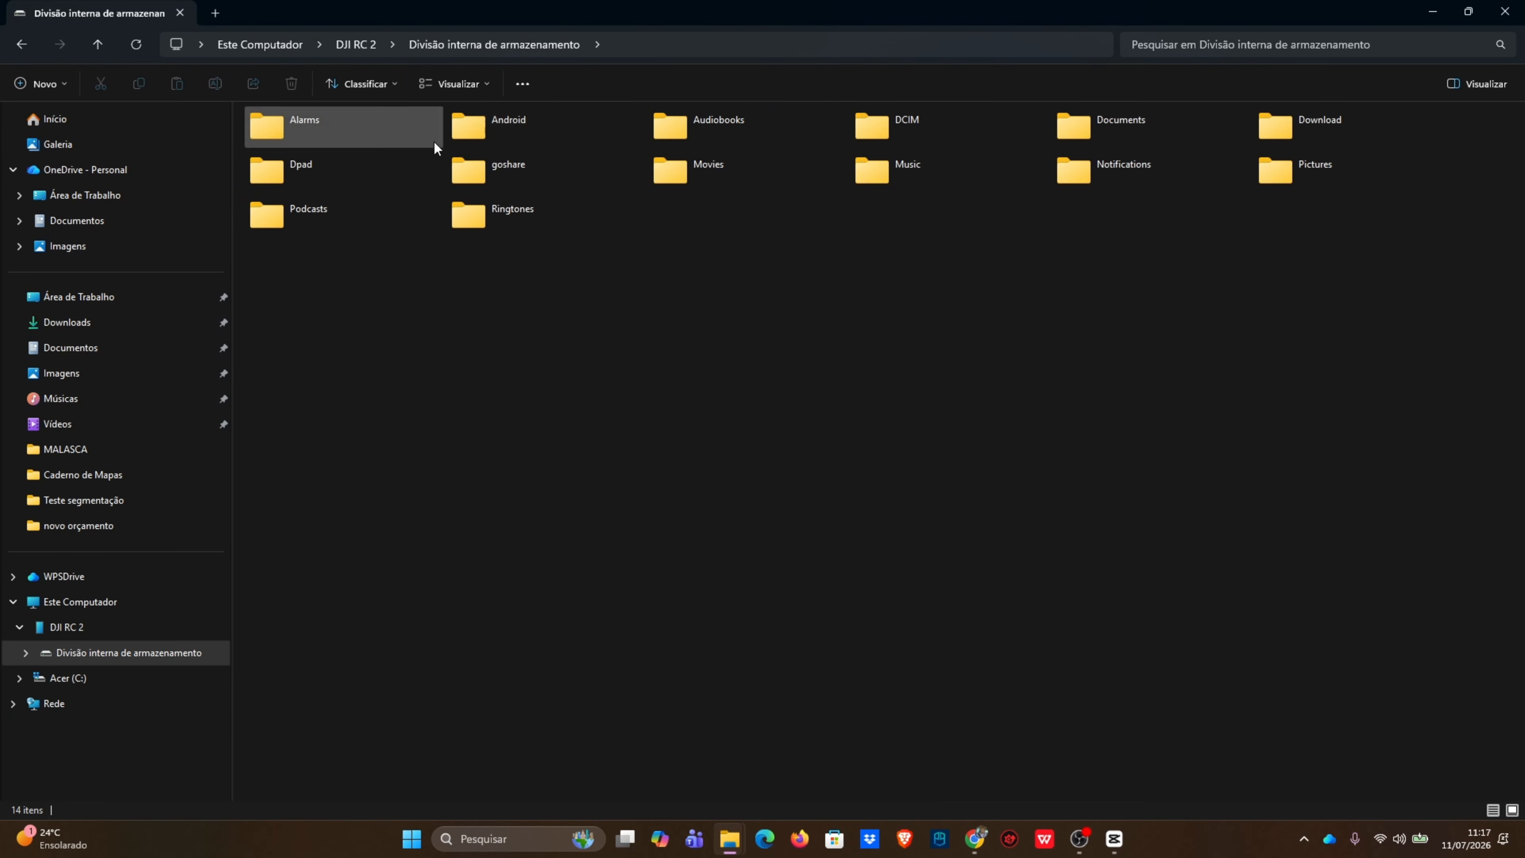
double_click(495, 128)
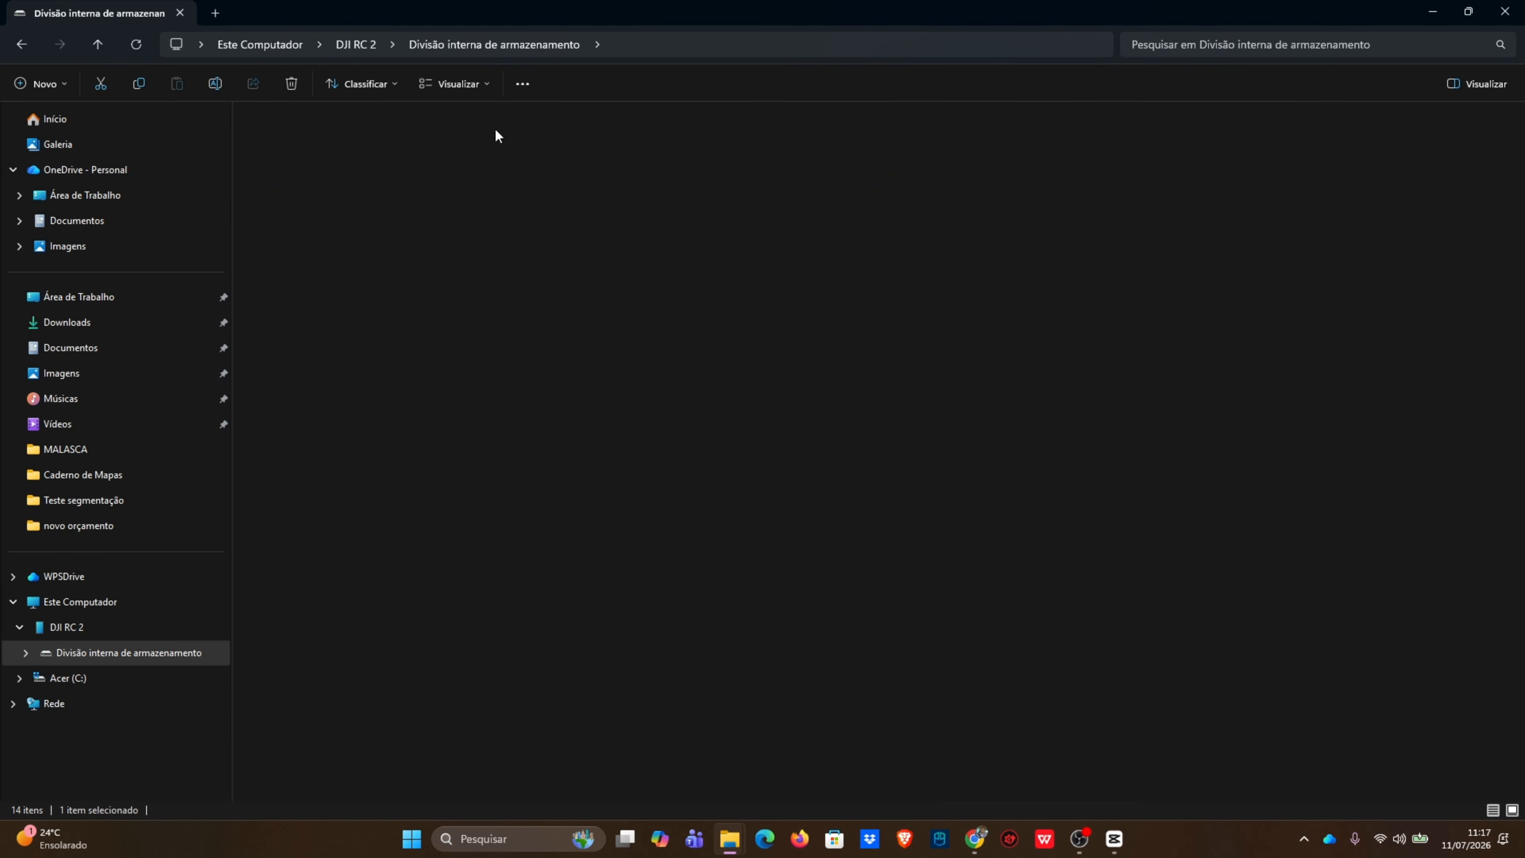
double_click(395, 130)
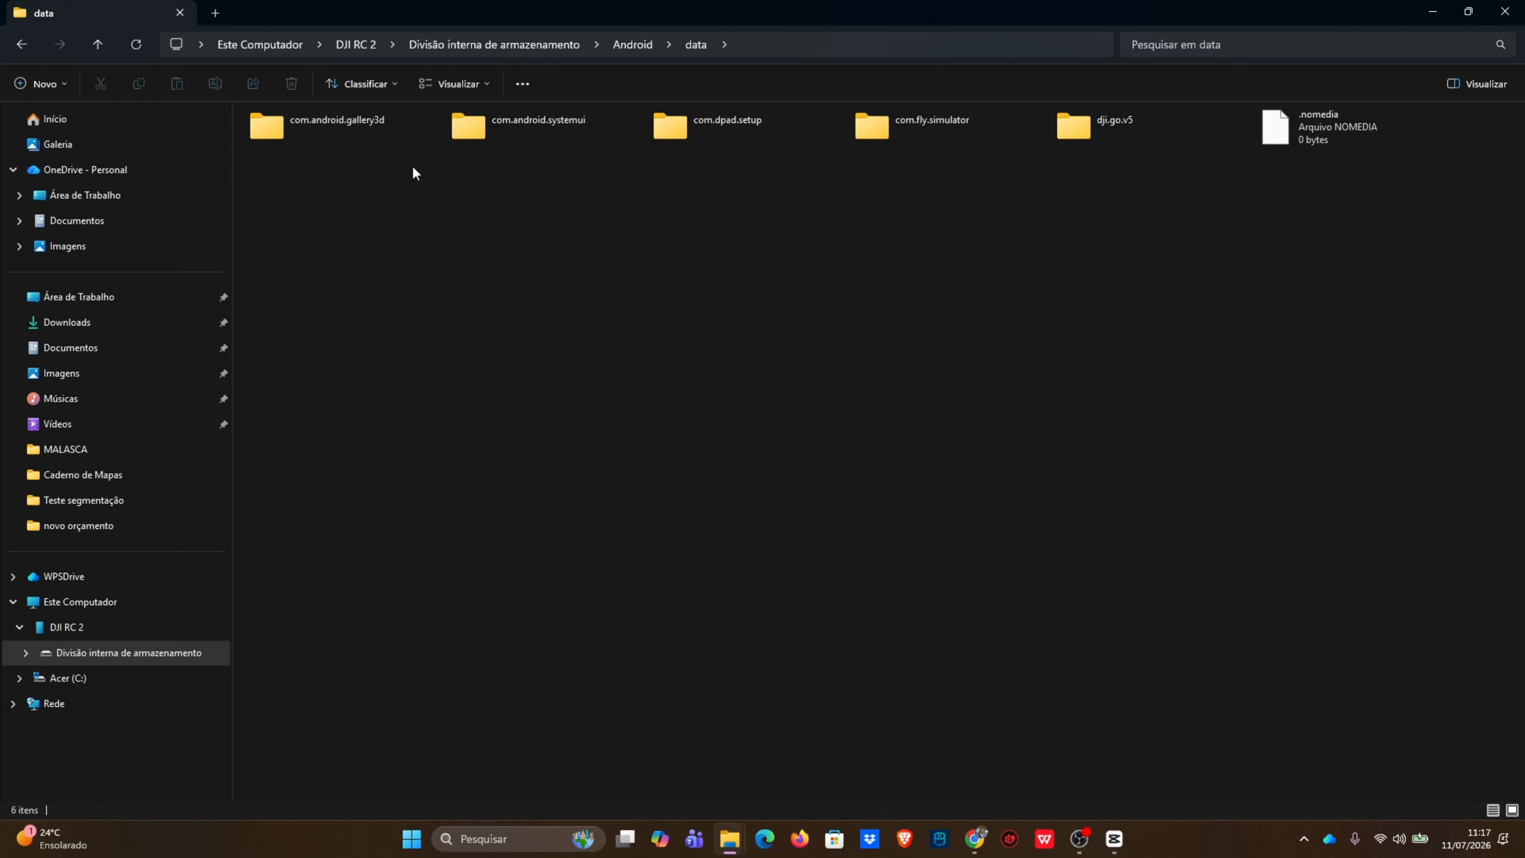
double_click(1148, 130)
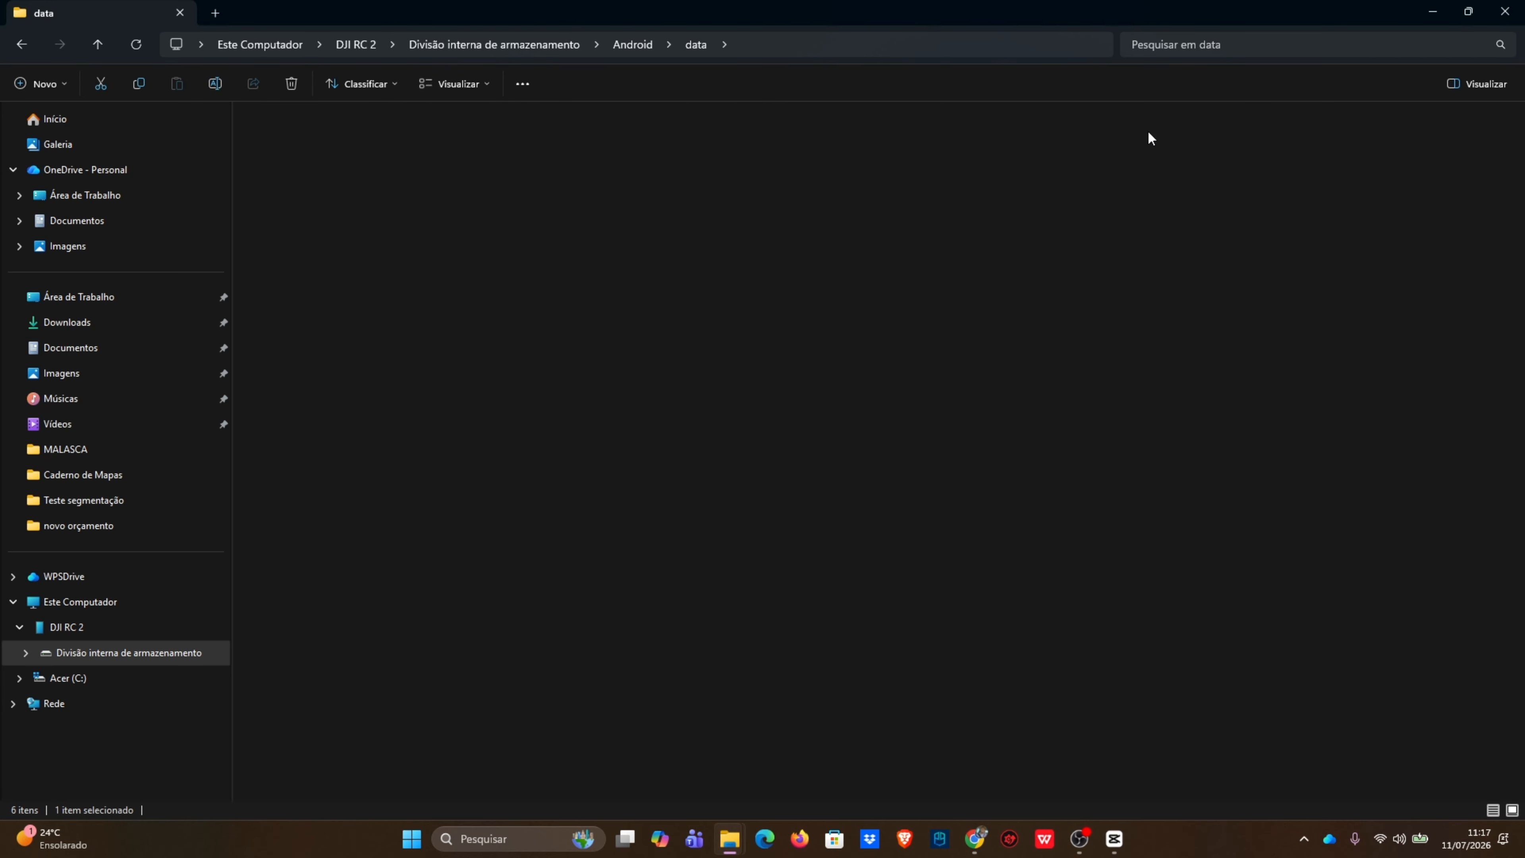
double_click(638, 128)
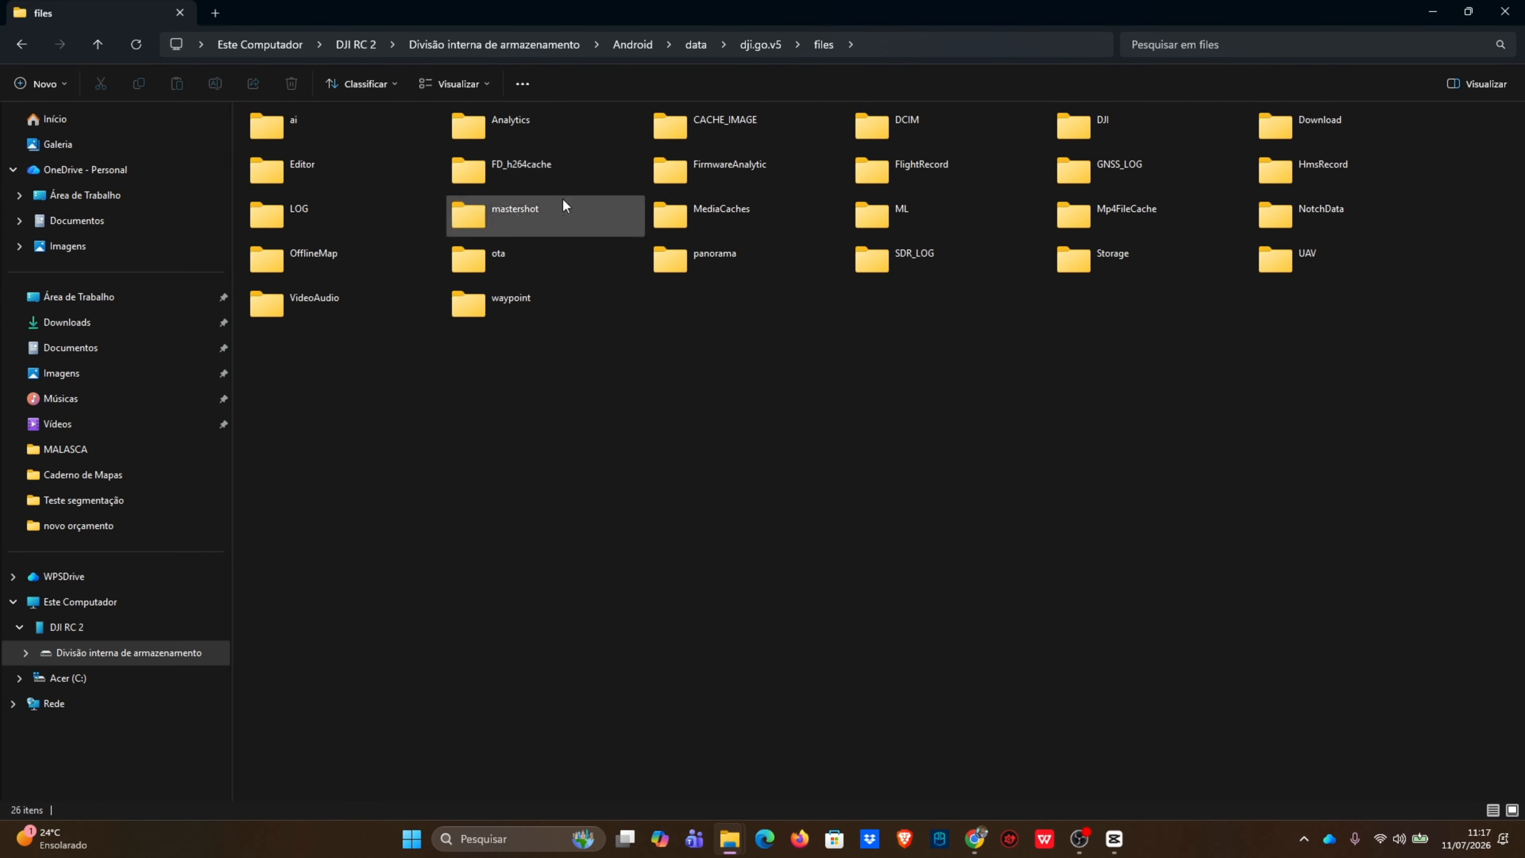
double_click(555, 313)
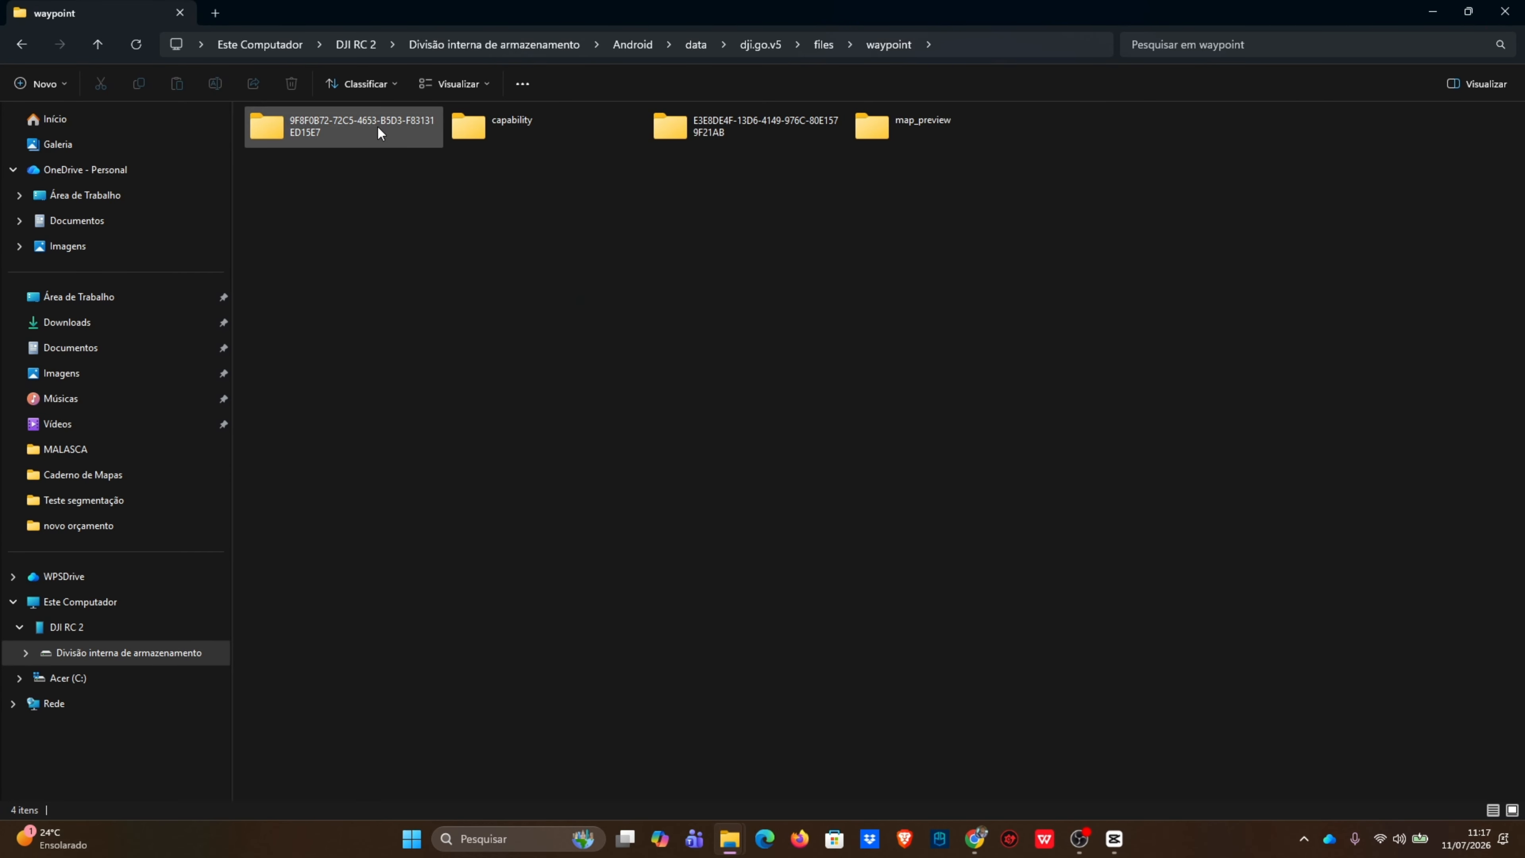